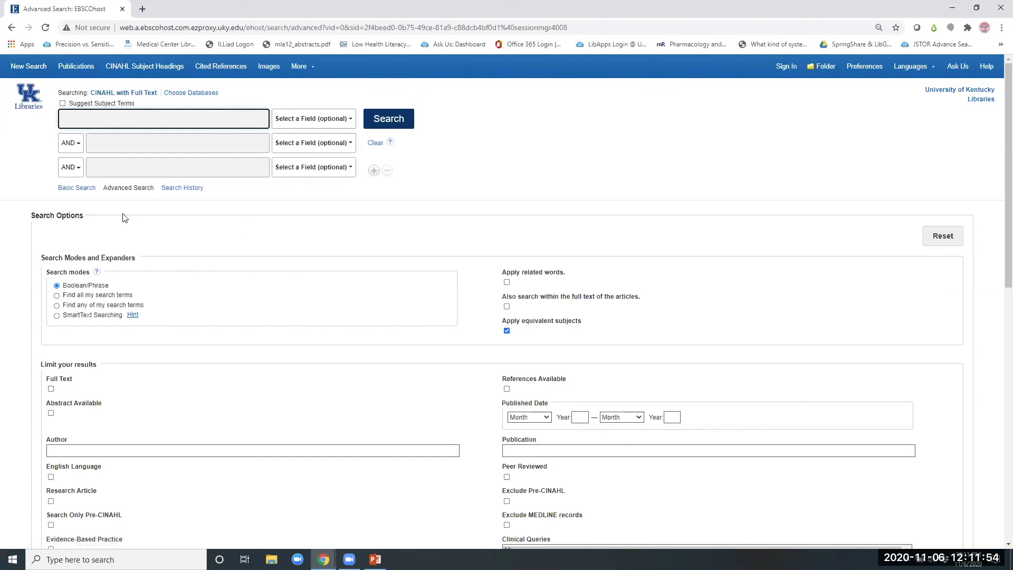
- Mark the Full Text limiter with an on-screen X, then erase it and exit annotation mode
scroll(372, 314, "down", 3)
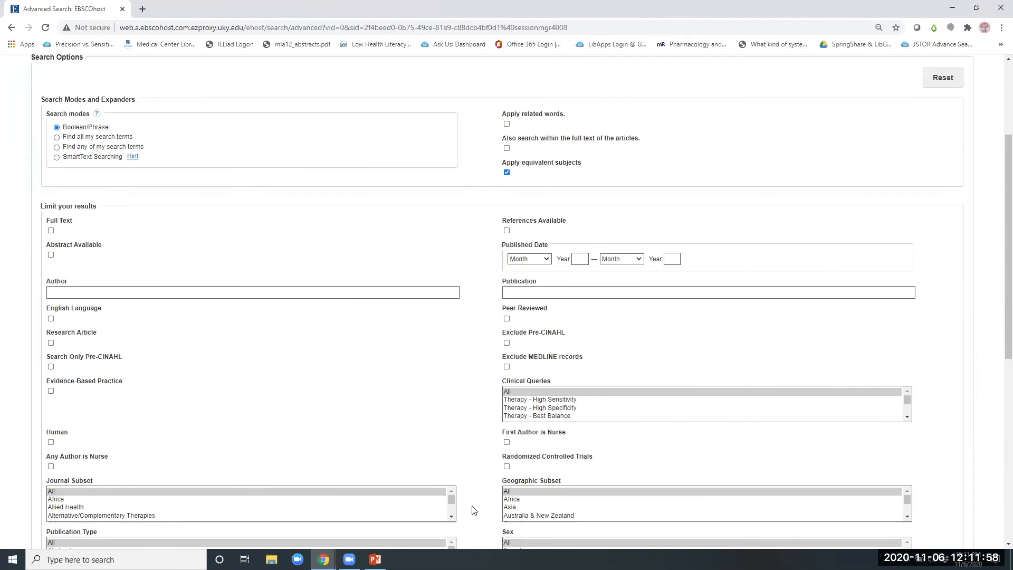
scroll(841, 320, "up", 3)
scroll(764, 348, "down", 3)
scroll(752, 266, "down", 1)
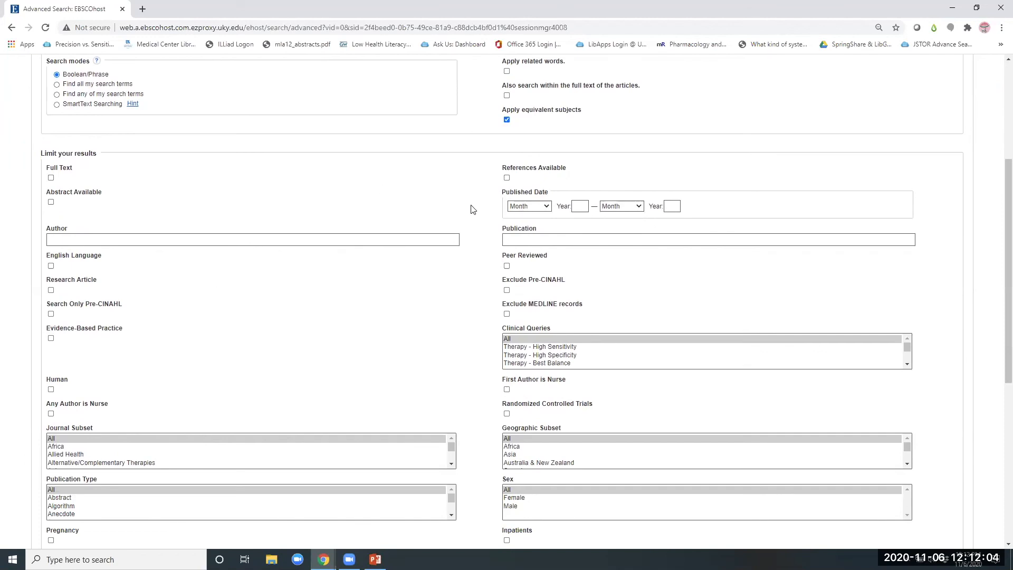
scroll(471, 209, "up", 4)
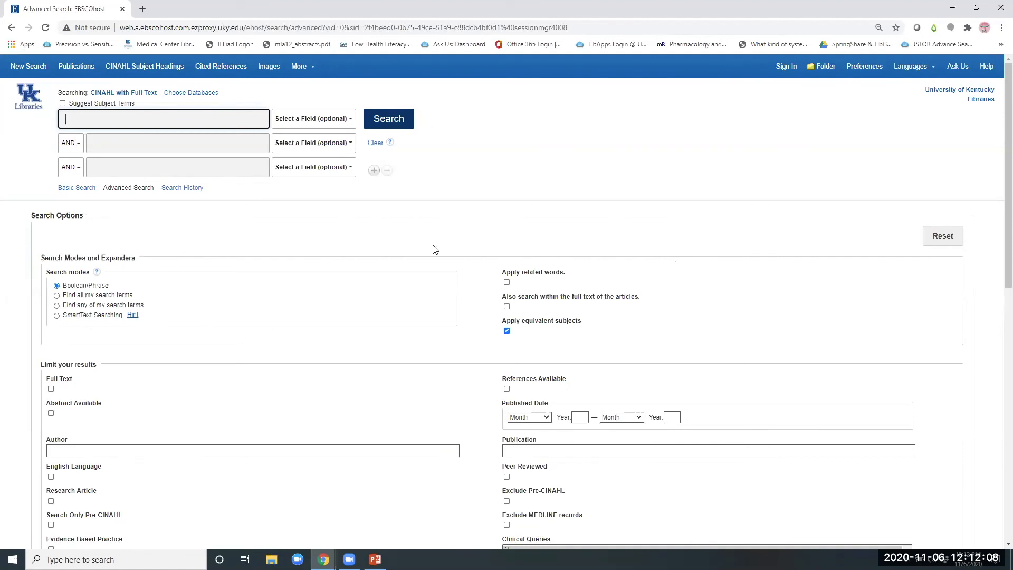
scroll(434, 249, "down", 2)
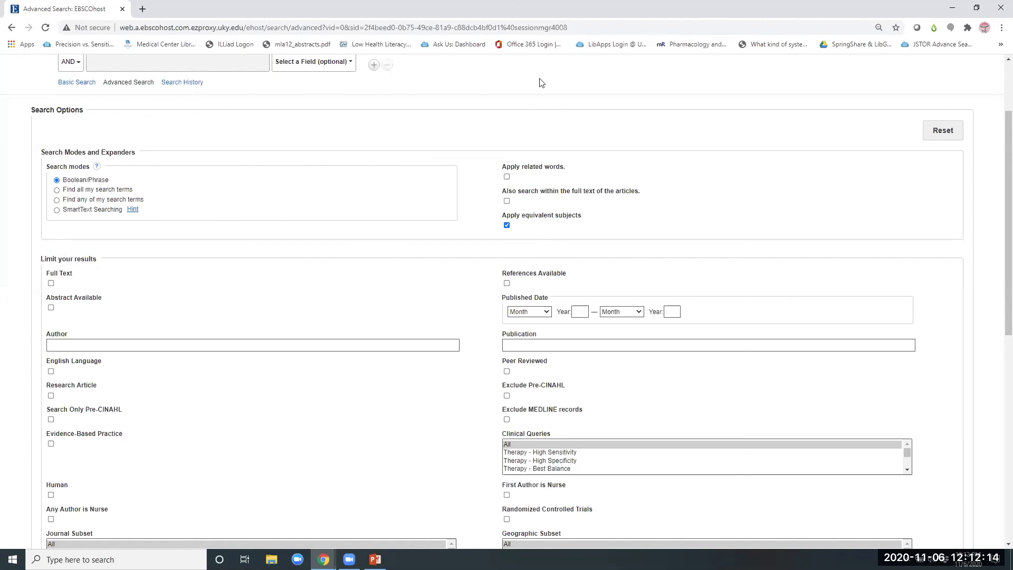
mouse_move(45, 260)
left_mouse_down()
mouse_move(75, 297)
mouse_move(86, 275)
mouse_move(125, 259)
left_mouse_up()
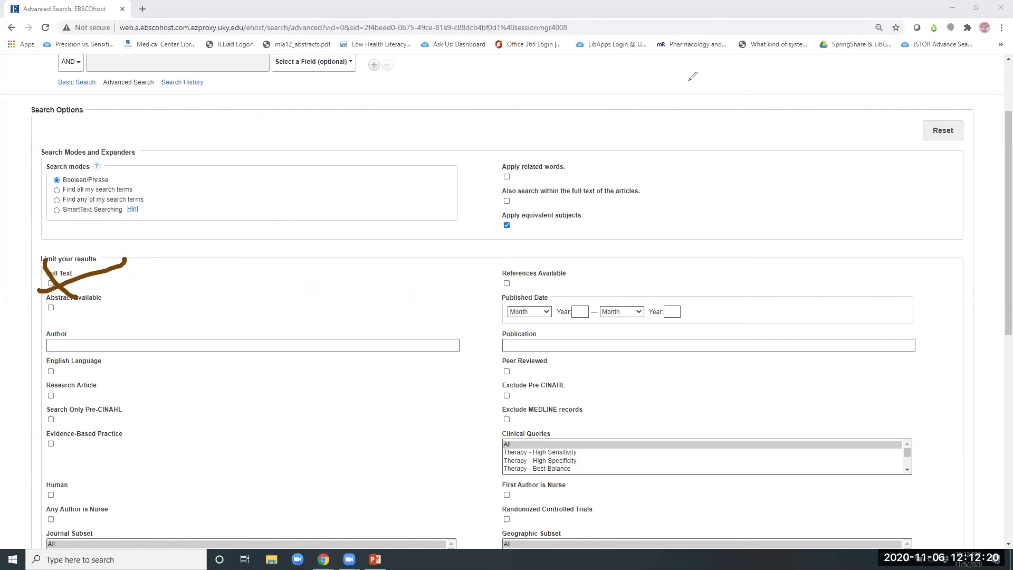
left_click(419, 77)
mouse_move(148, 266)
left_mouse_down()
mouse_move(60, 273)
mouse_move(74, 276)
left_mouse_up()
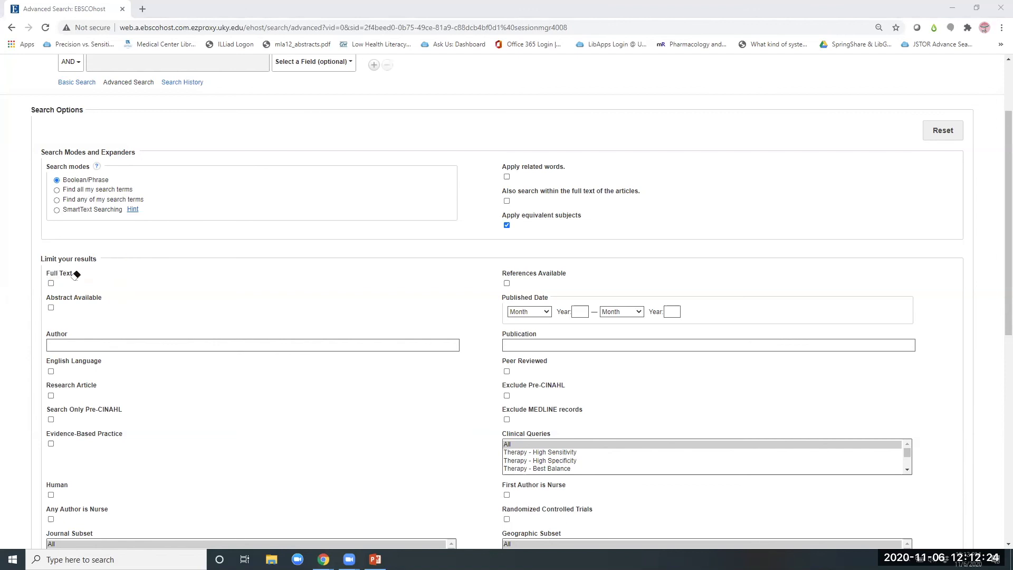
left_click(721, 55)
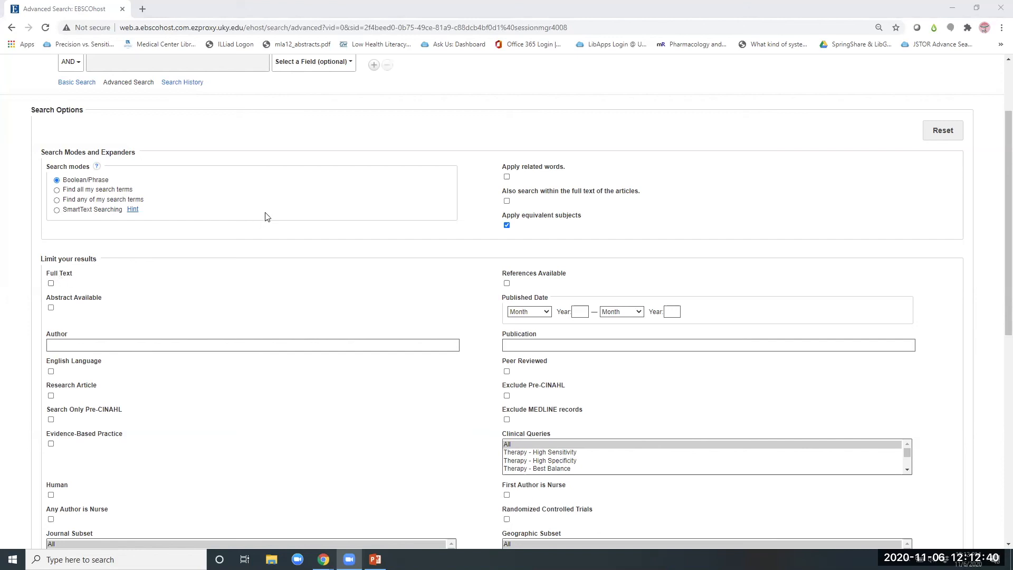
- Scroll through the Publication Type list and pick Care Plan
scroll(264, 218, "down", 2)
scroll(244, 215, "down", 1)
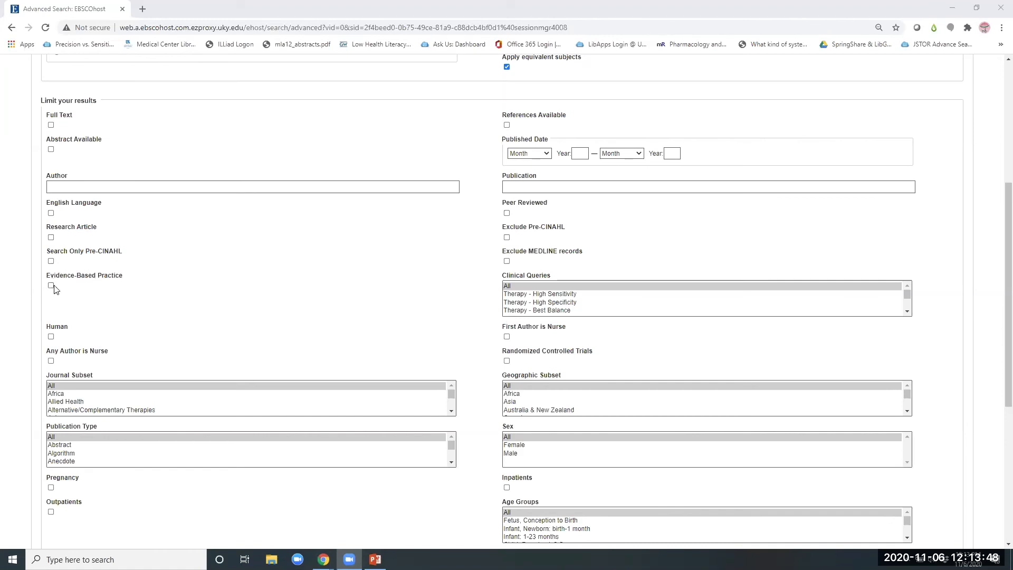
scroll(151, 258, "down", 1)
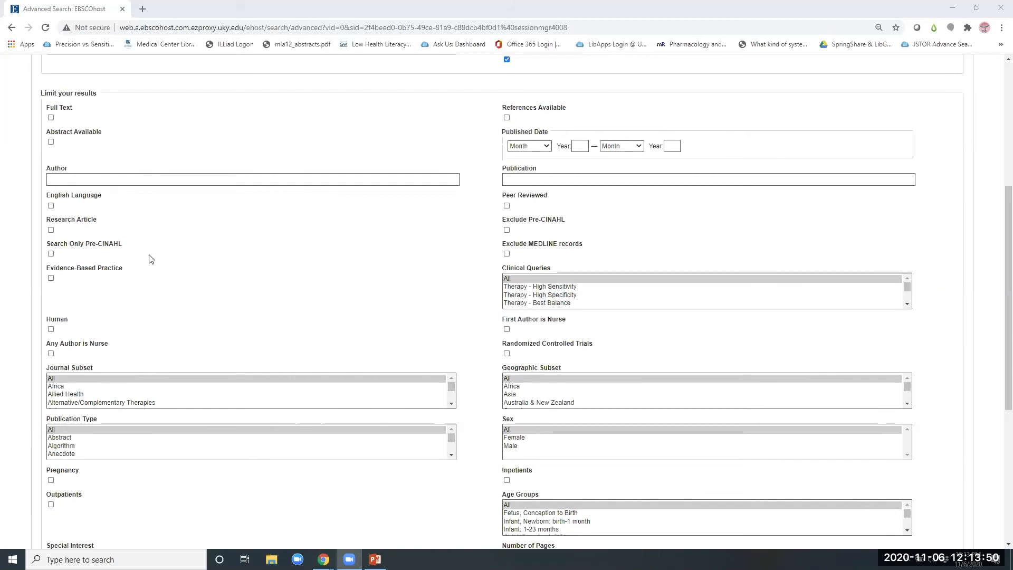
scroll(150, 257, "down", 2)
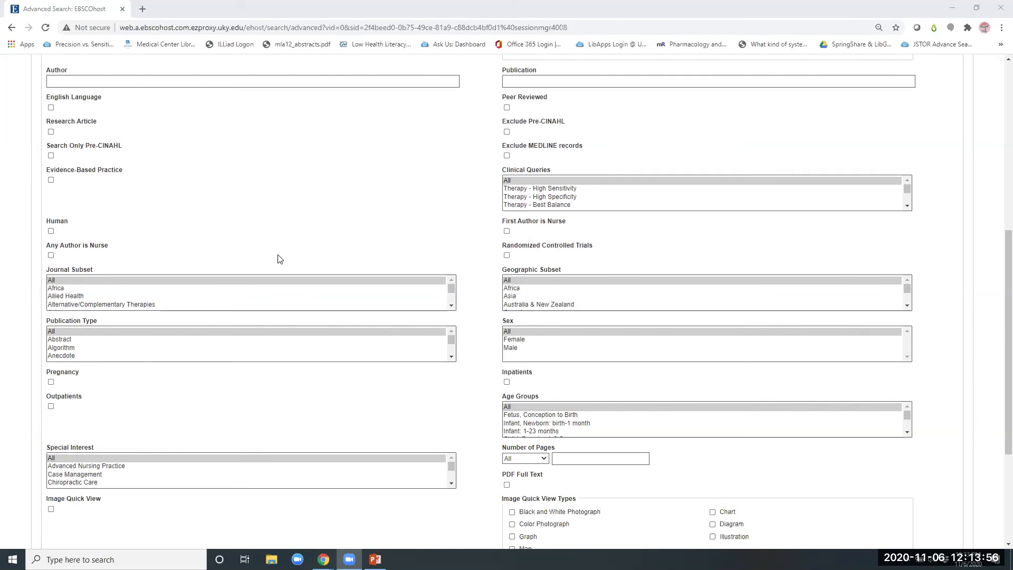
scroll(123, 255, "down", 2)
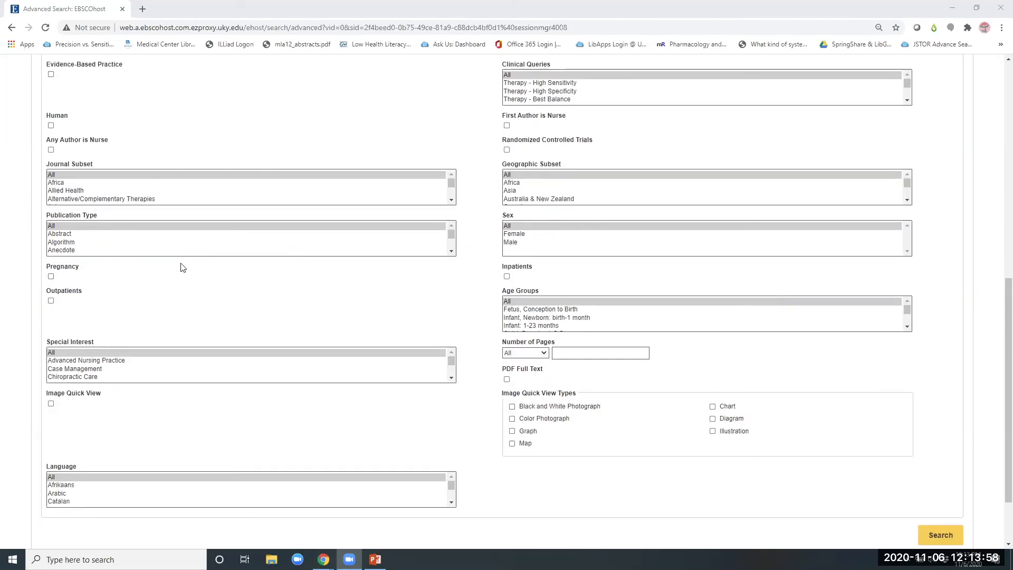
left_click(451, 251)
left_click(452, 251)
left_click(451, 251)
left_click(451, 251)
left_click(451, 251)
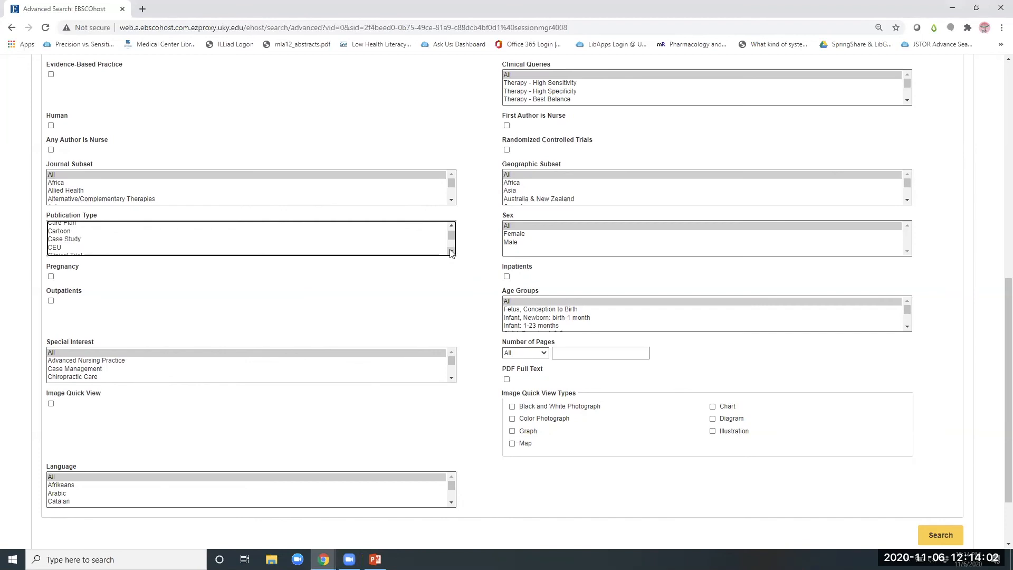
left_click(451, 226)
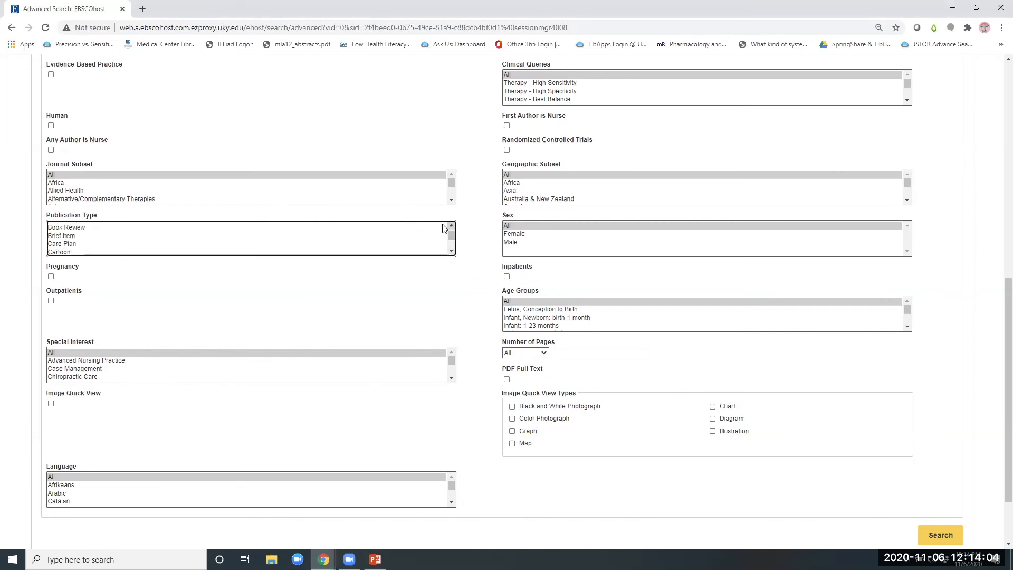
left_click(86, 245)
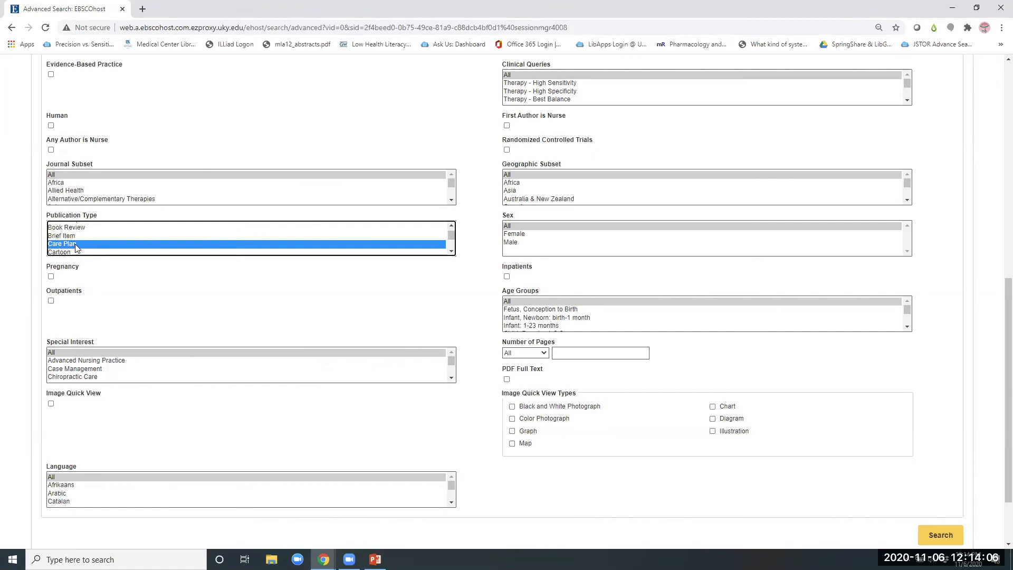
- Switch the Publication Type selection to Clinical Trial
left_click(451, 251)
left_click(451, 251)
left_click(451, 251)
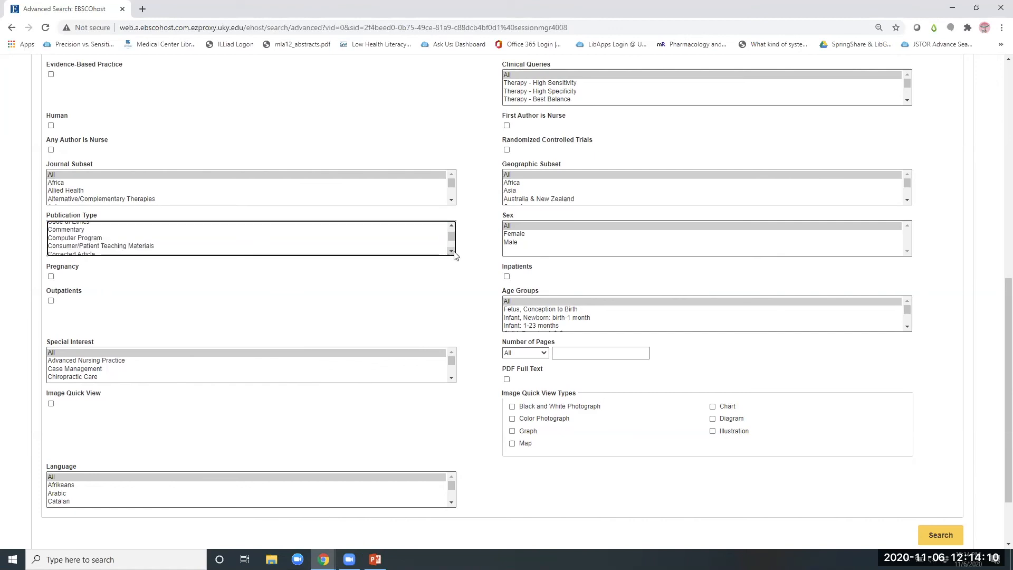
left_click(451, 226)
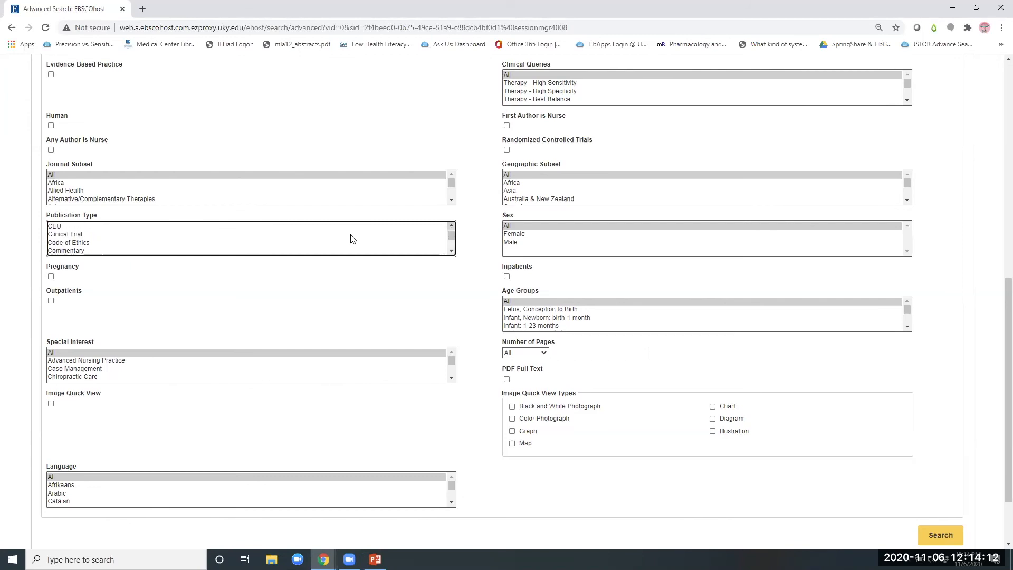
left_click(70, 236)
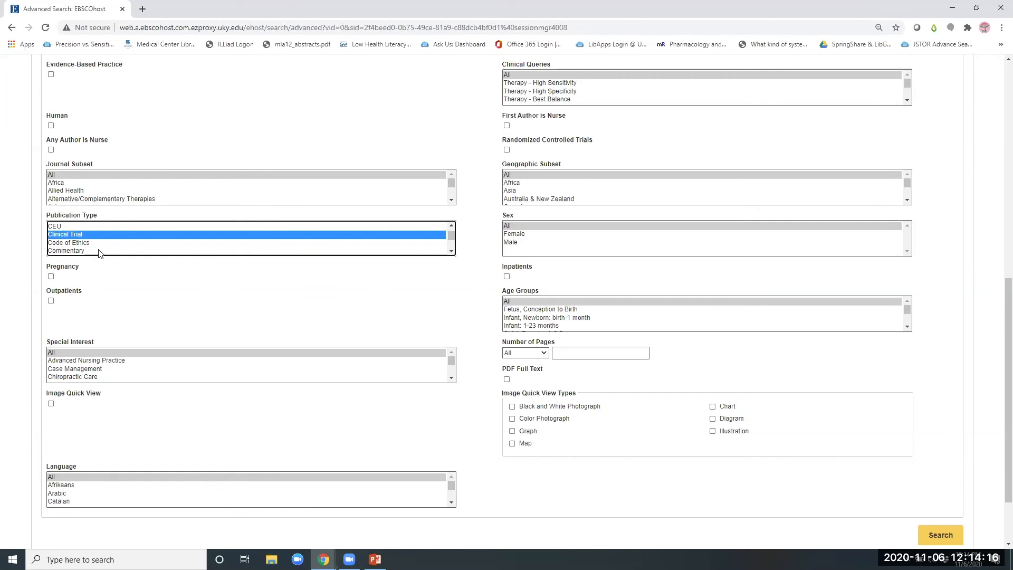
- Choose Practice Guidelines as the publication type instead
scroll(135, 242, "up", 2)
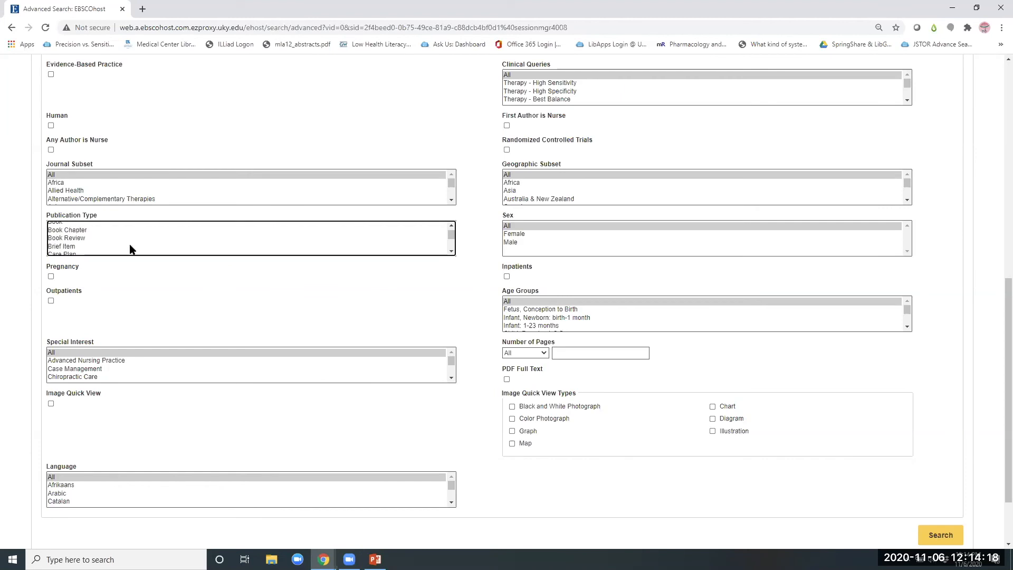
scroll(126, 244, "down", 2)
scroll(127, 244, "down", 5)
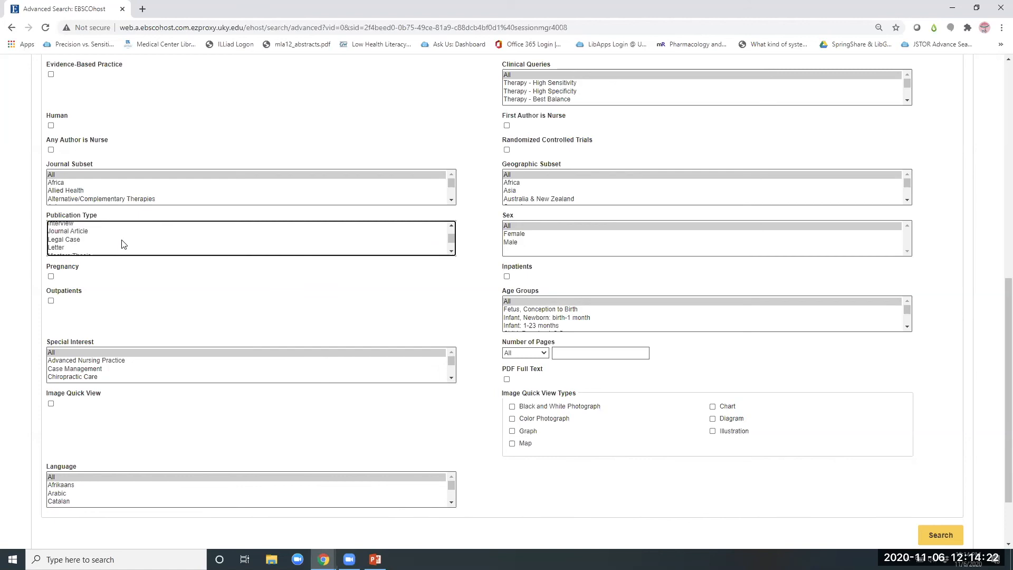
scroll(169, 239, "down", 2)
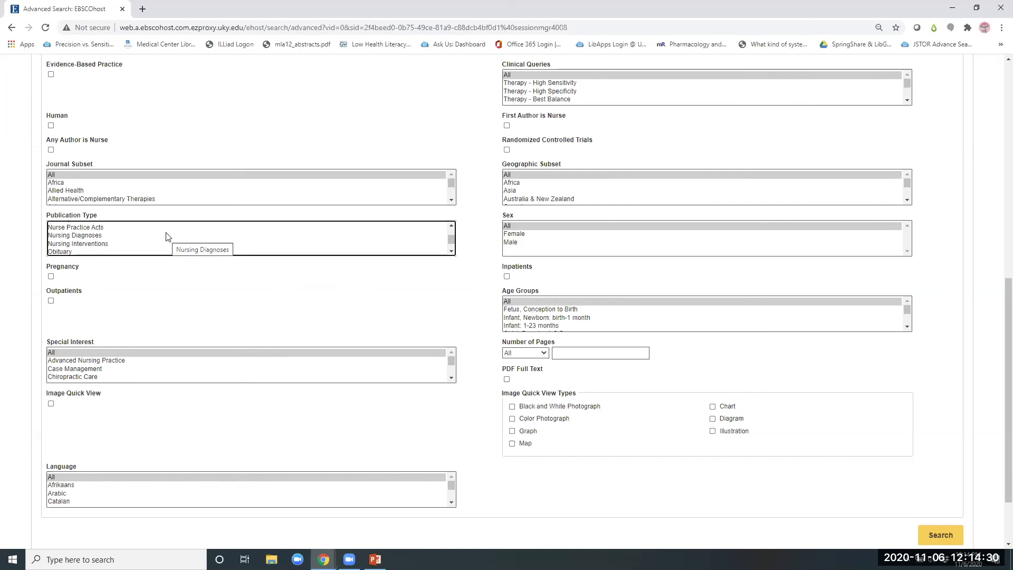
scroll(134, 244, "down", 3)
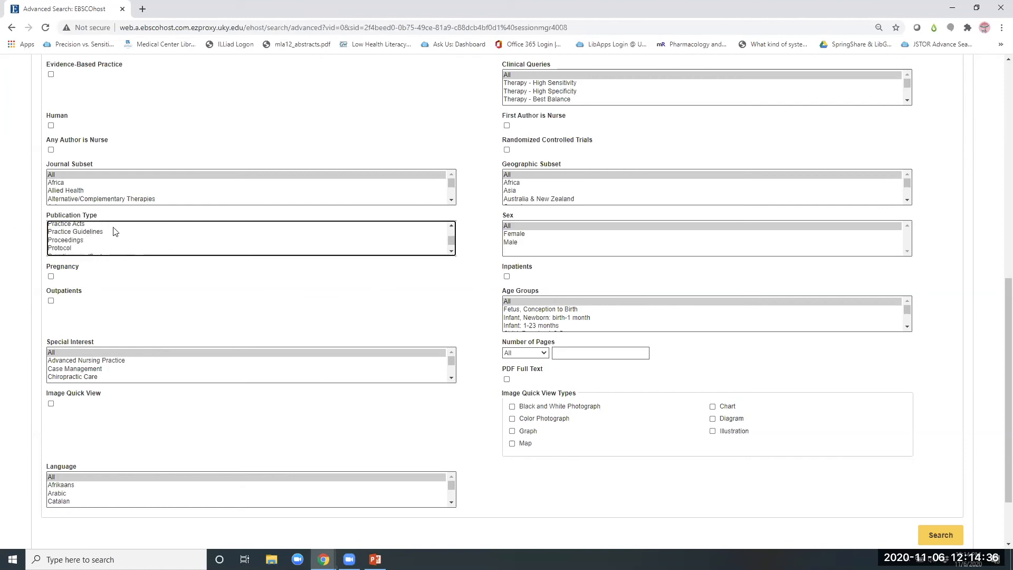
left_click(76, 233)
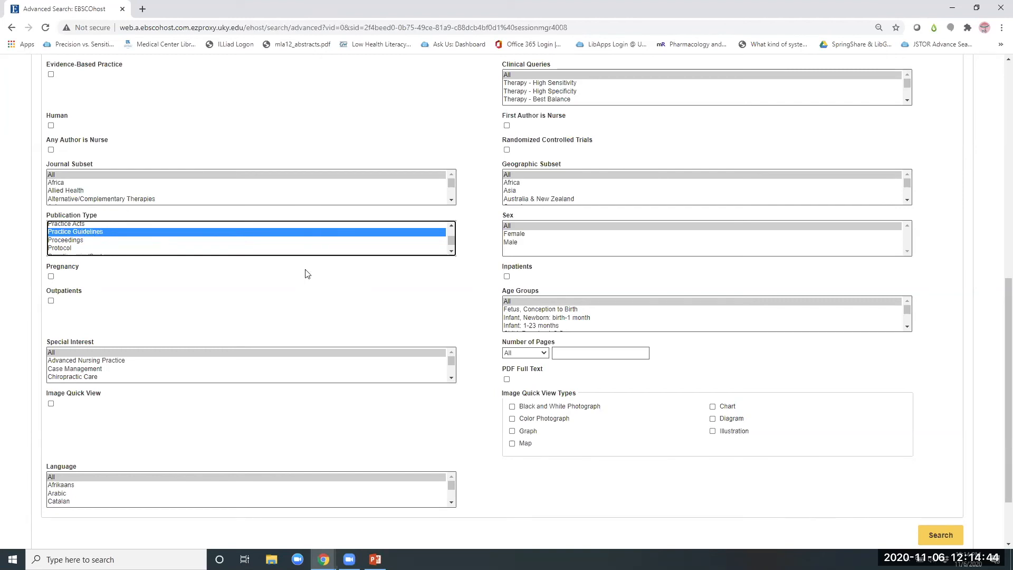
scroll(383, 272, "down", 1)
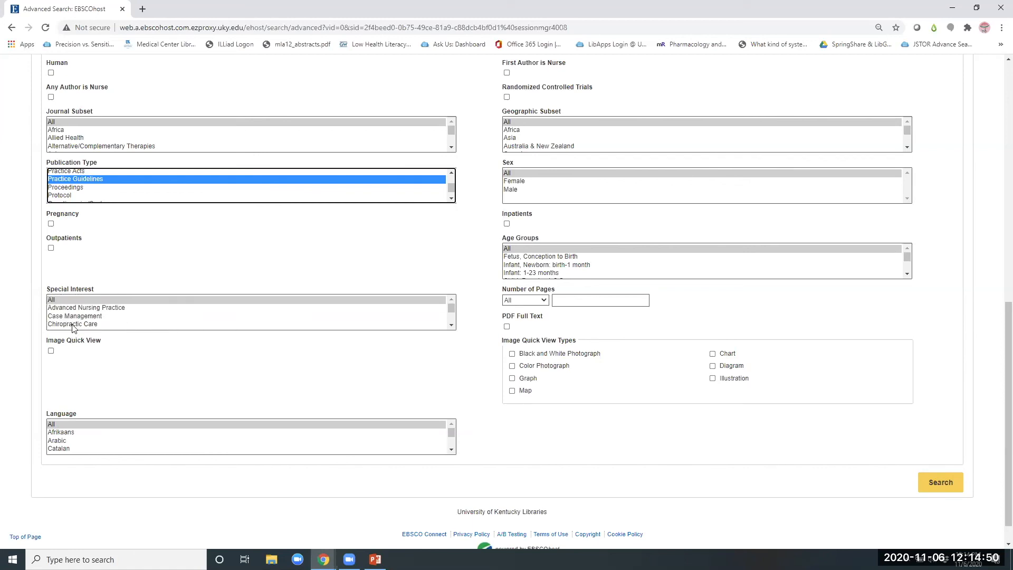
scroll(135, 319, "down", 3)
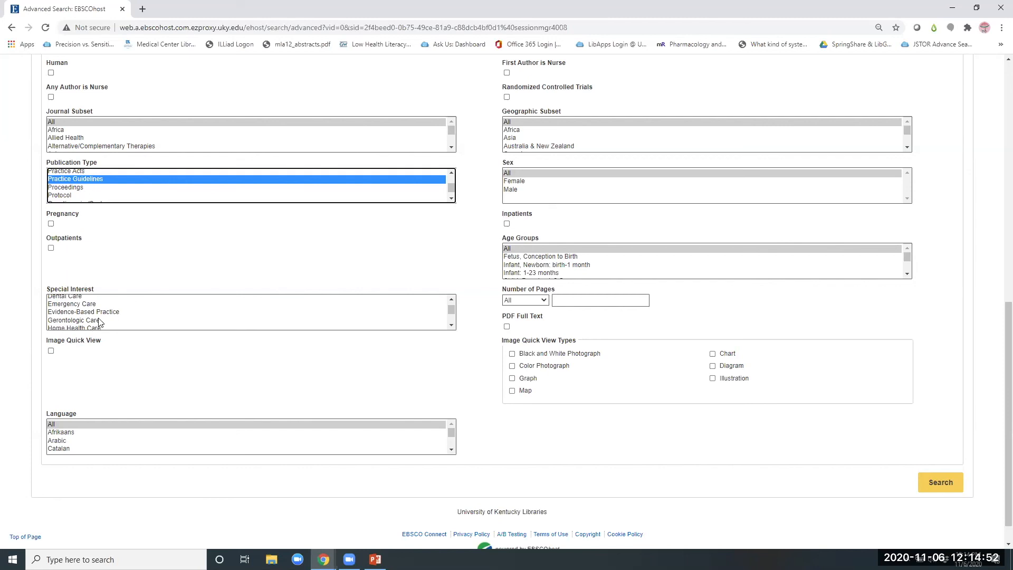
scroll(98, 319, "down", 3)
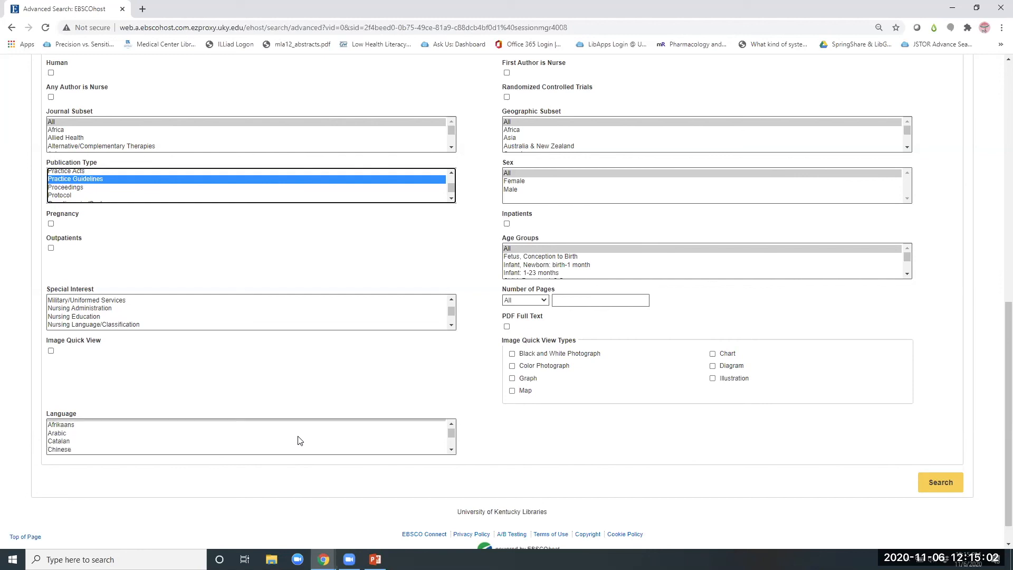
scroll(702, 359, "up", 5)
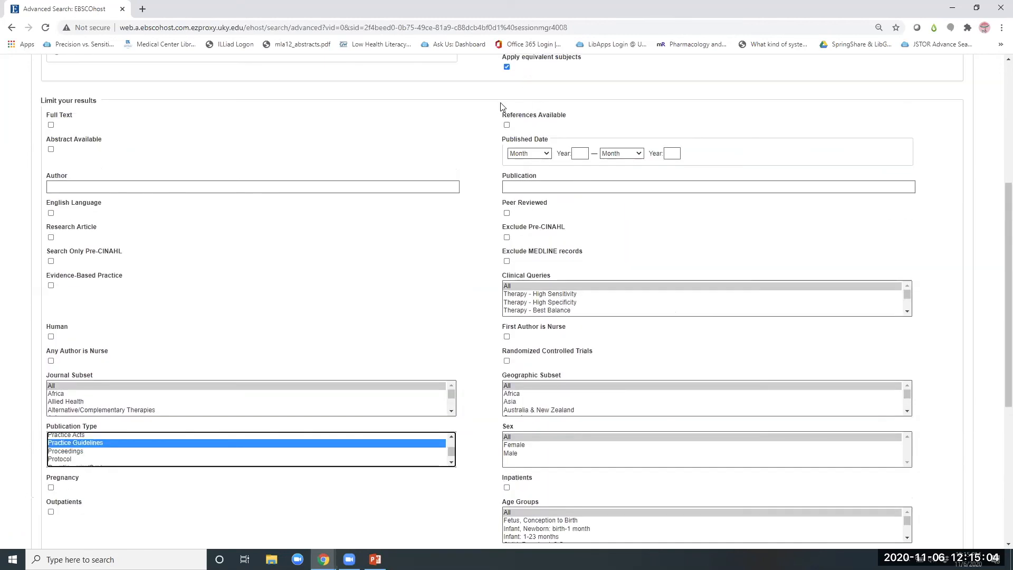
scroll(531, 117, "up", 3)
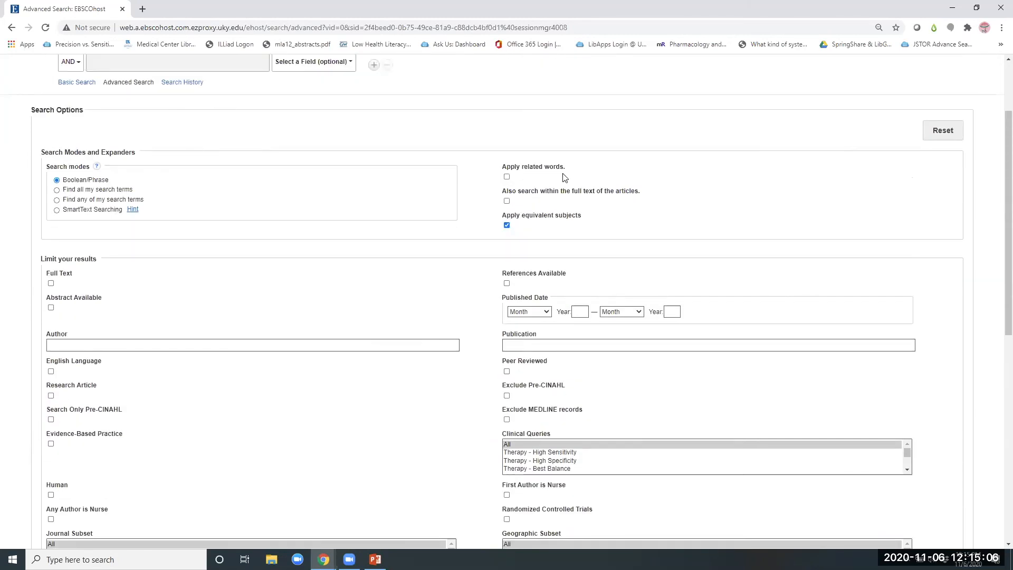
scroll(625, 232, "down", 3)
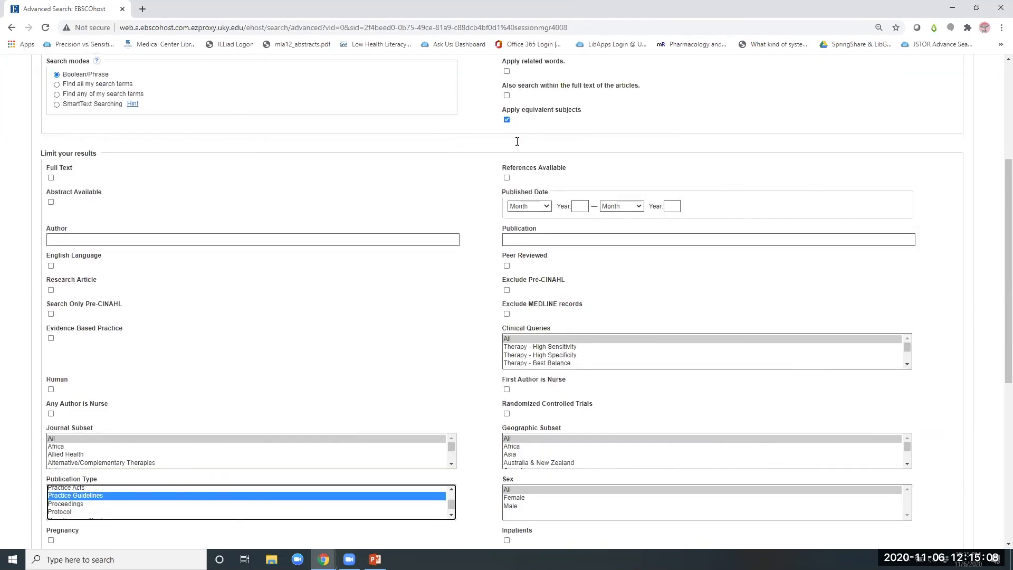
- Set the published date to start January 2015 and tick the Peer Reviewed limiter
left_click(541, 153)
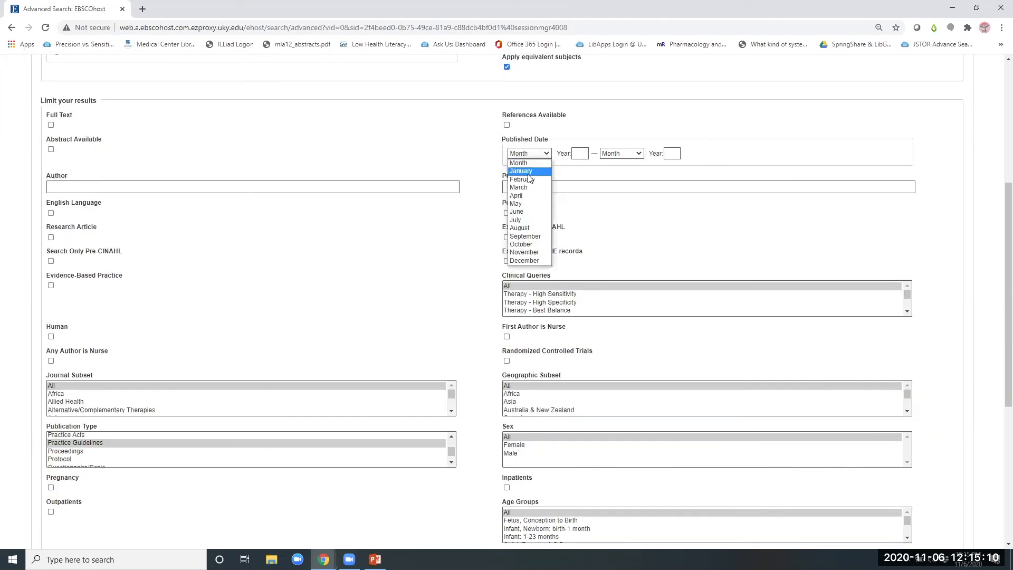
left_click(530, 170)
left_click(581, 152)
type("2015")
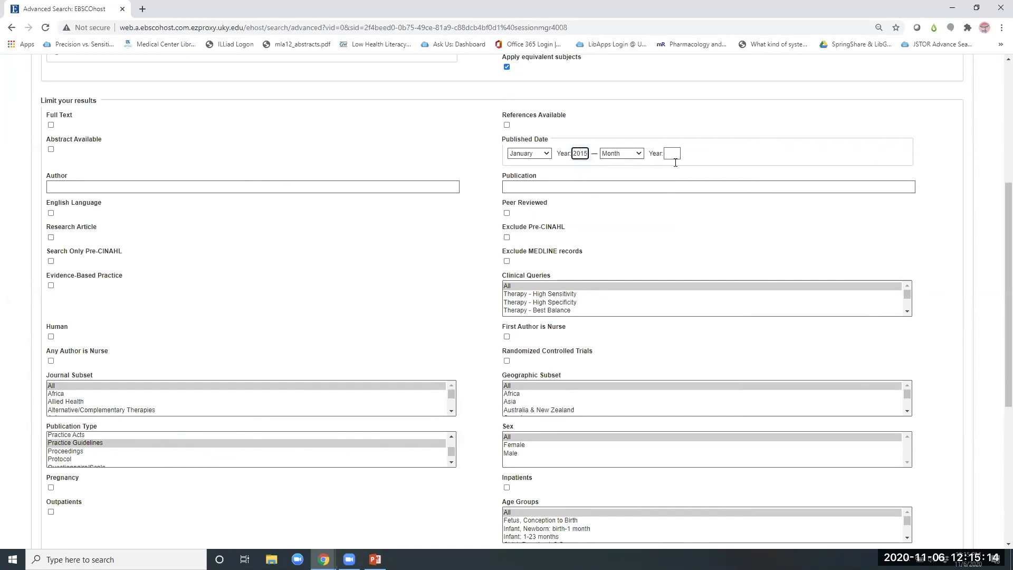
key("ctrl+a")
left_click(606, 140)
scroll(799, 172, "down", 1)
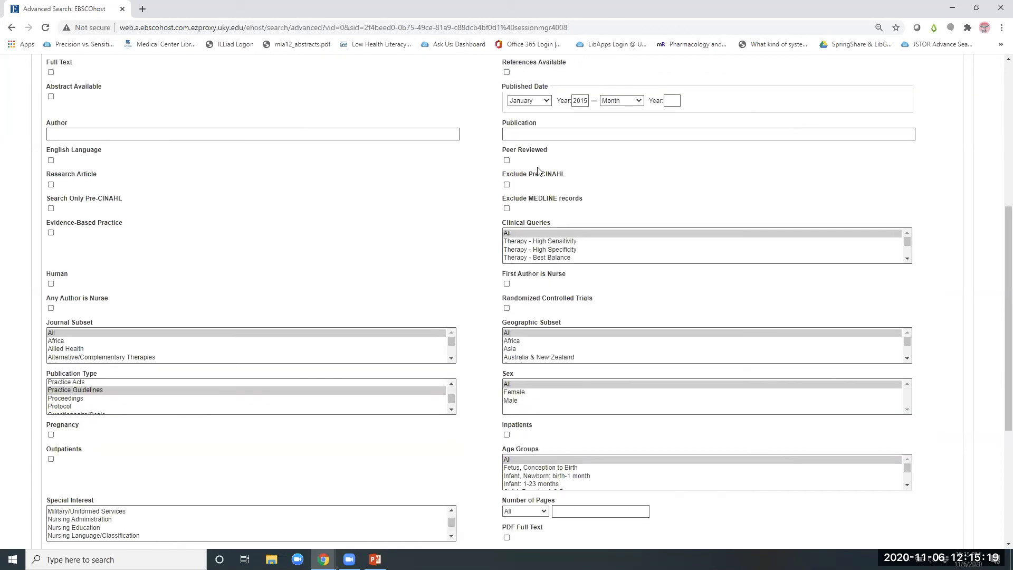
left_click(507, 161)
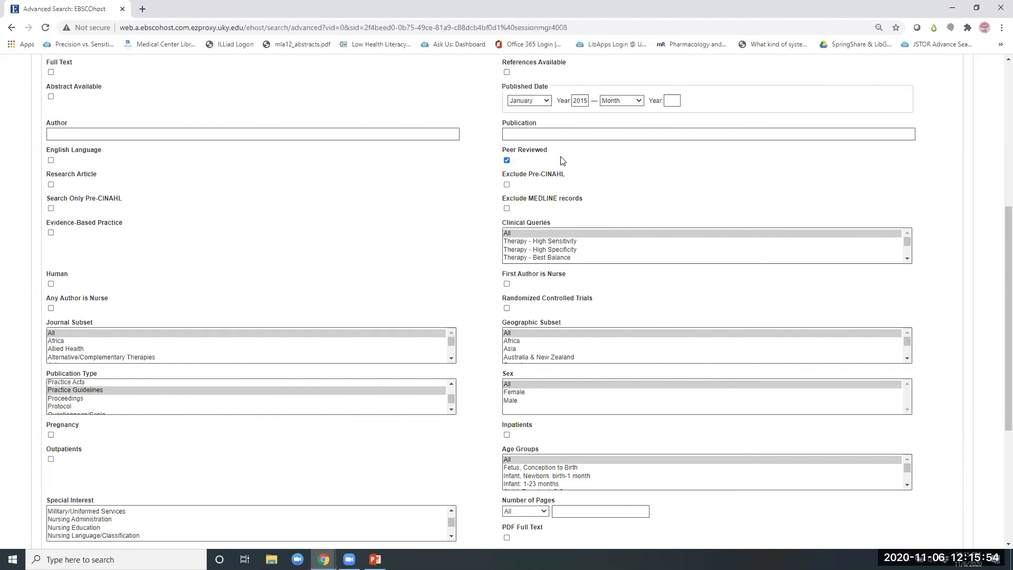
- Untick the Peer Reviewed checkbox and scroll further down the limiters
left_click(506, 160)
scroll(590, 183, "down", 1)
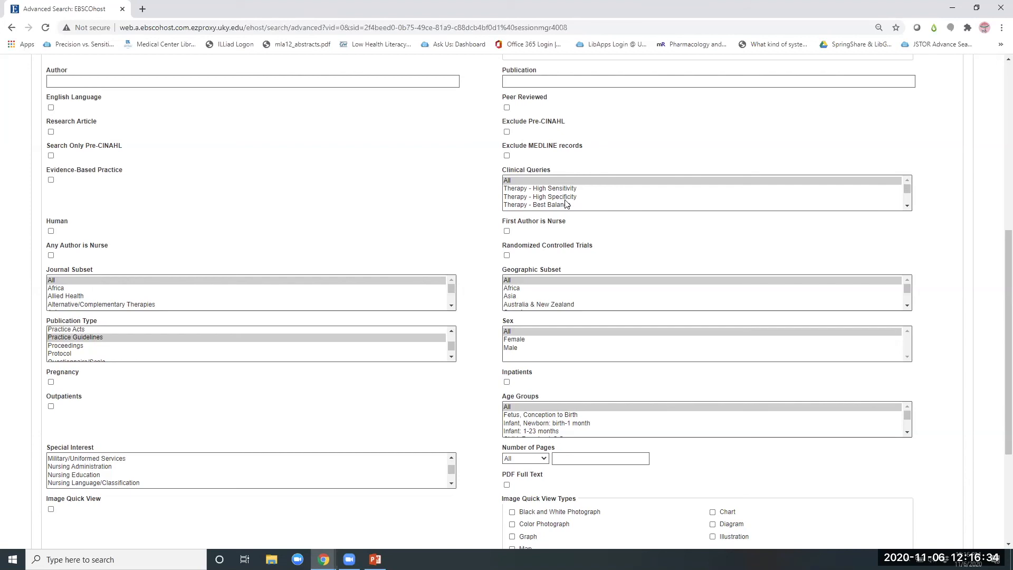
- Change Clinical Queries to Prognosis - Best Balance, after briefly trying Therapy - High Sensitivity
scroll(570, 204, "down", 1)
scroll(570, 204, "up", 1)
left_click(518, 190)
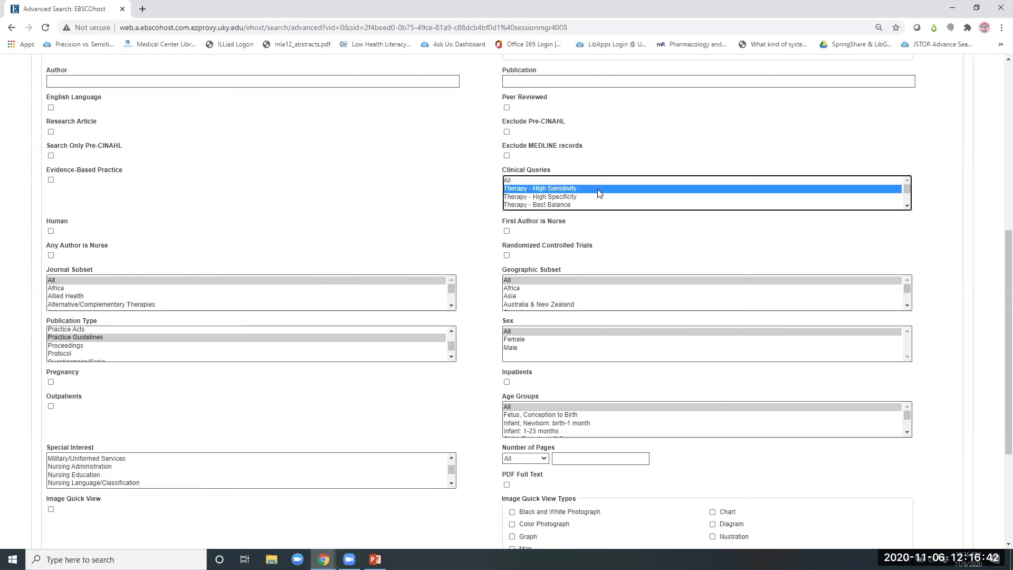
scroll(596, 194, "down", 2)
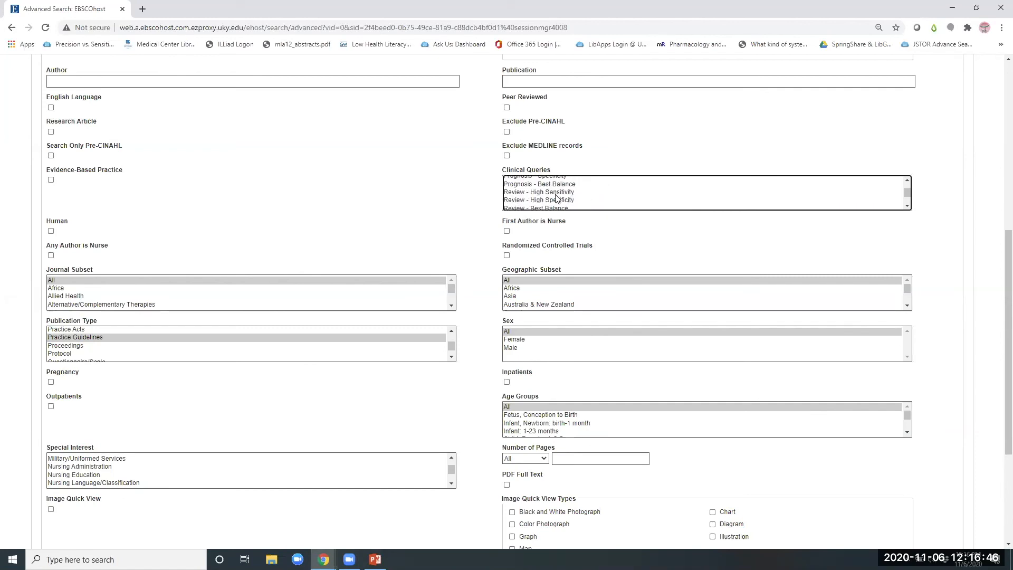
left_click(560, 185)
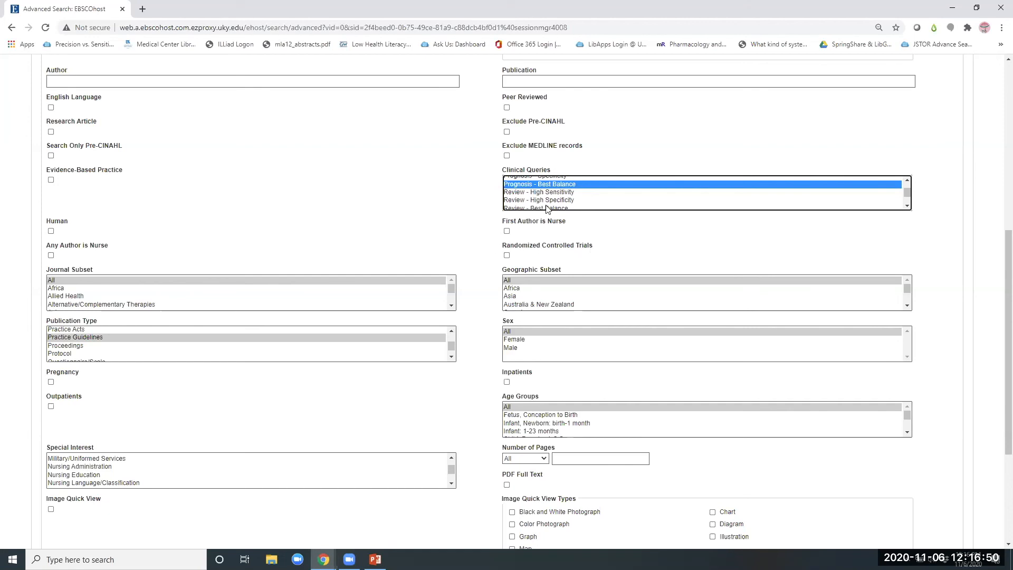
scroll(620, 206, "down", 2)
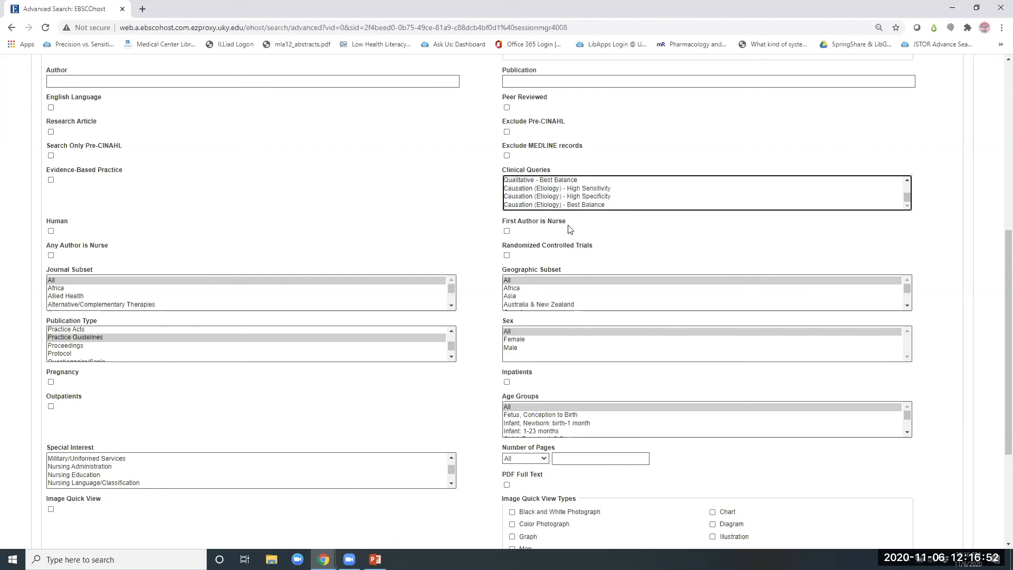
scroll(568, 229, "down", 2)
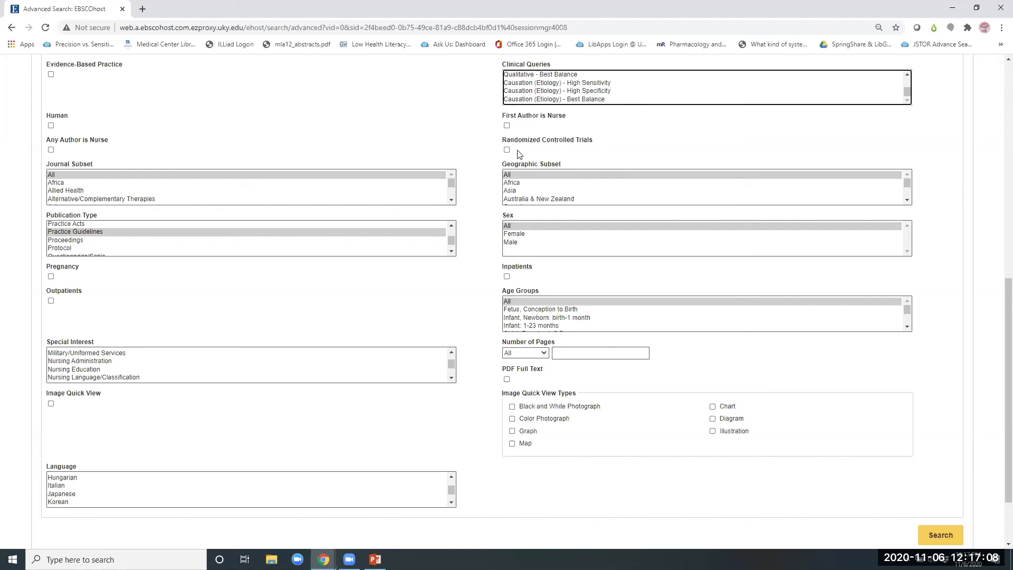
scroll(612, 152, "down", 1)
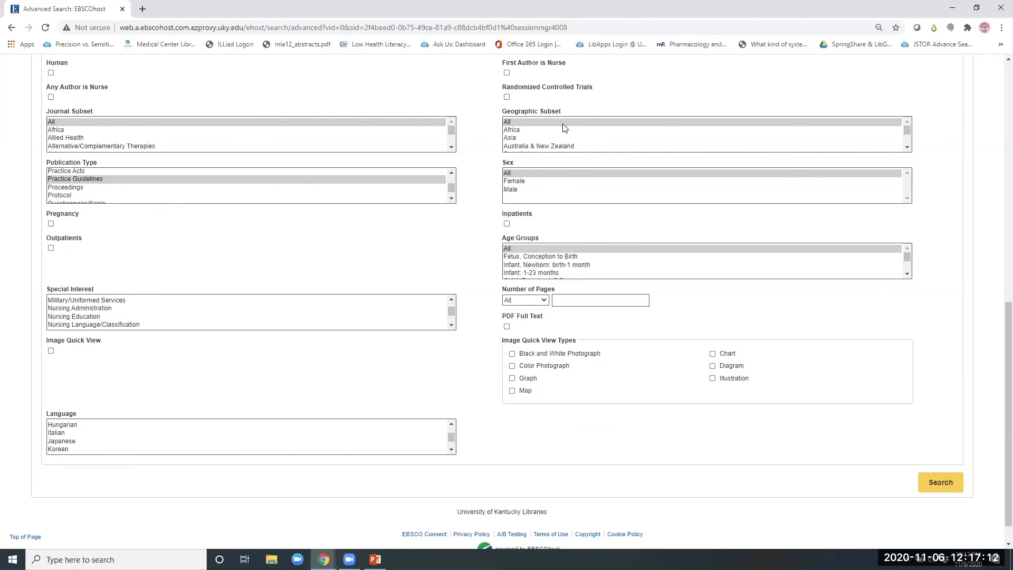
scroll(564, 128, "down", 3)
scroll(552, 163, "down", 1)
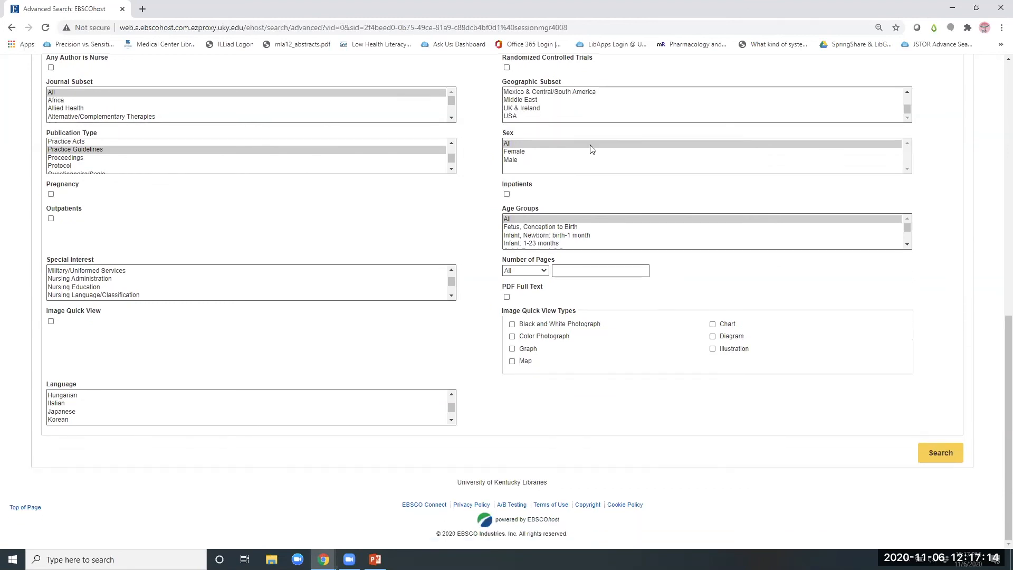
scroll(568, 214, "down", 2)
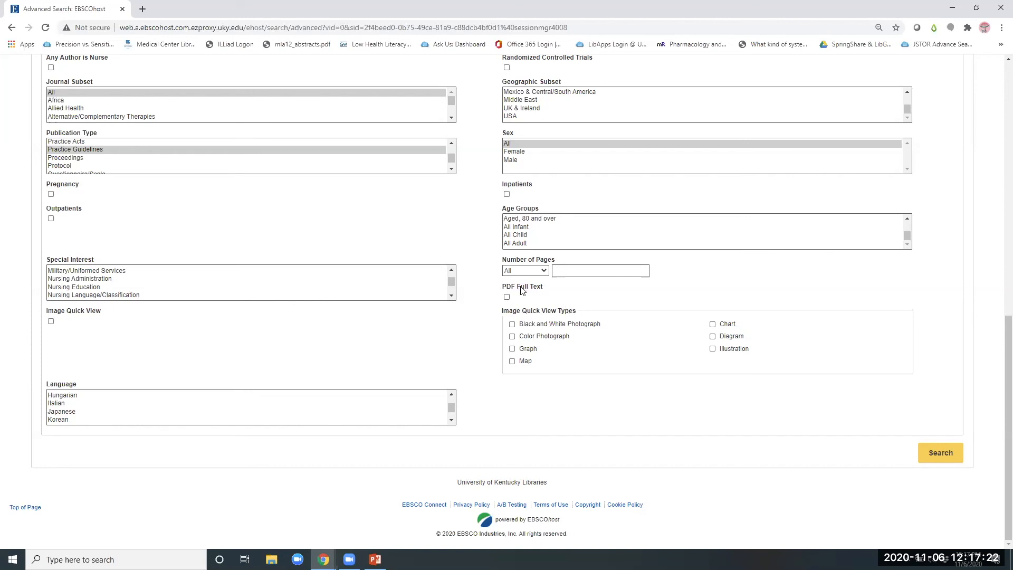
scroll(527, 290, "up", 2)
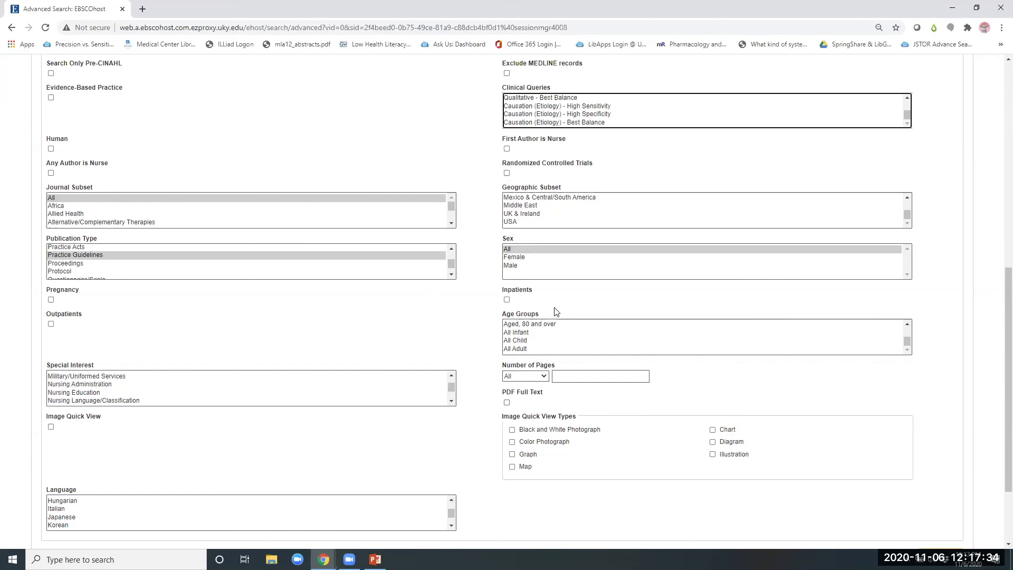
scroll(558, 311, "up", 1)
scroll(592, 310, "up", 2)
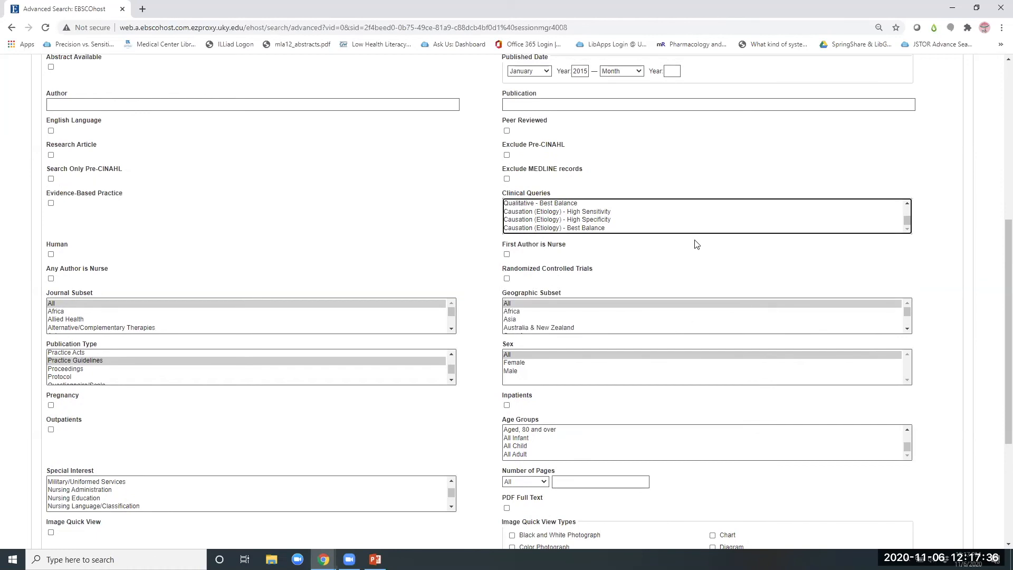
scroll(74, 287, "up", 4)
scroll(75, 287, "up", 3)
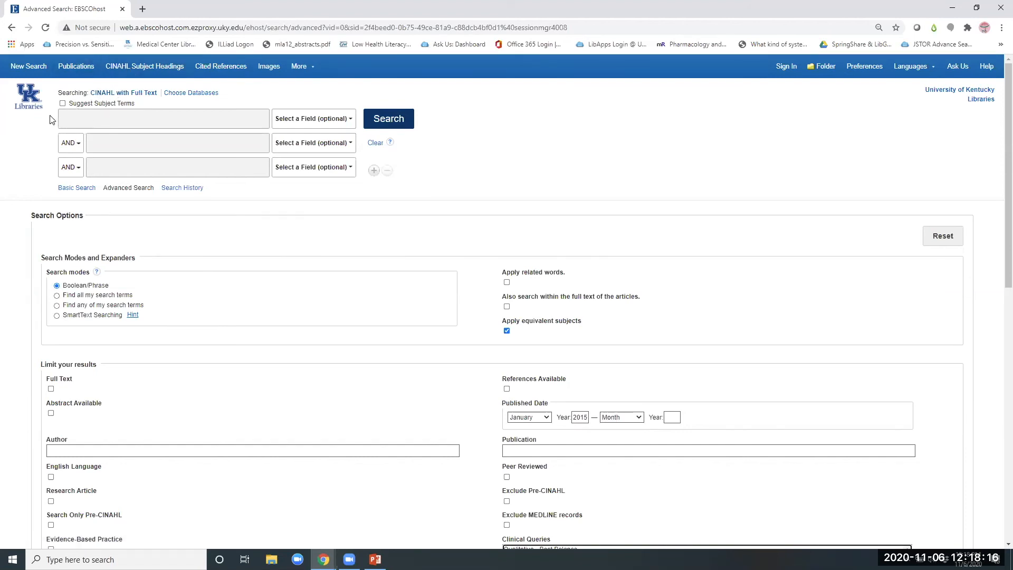
- Enter 'heart attack' in the first search box and run the subject-heading search
left_click(94, 116)
type("heart atta")
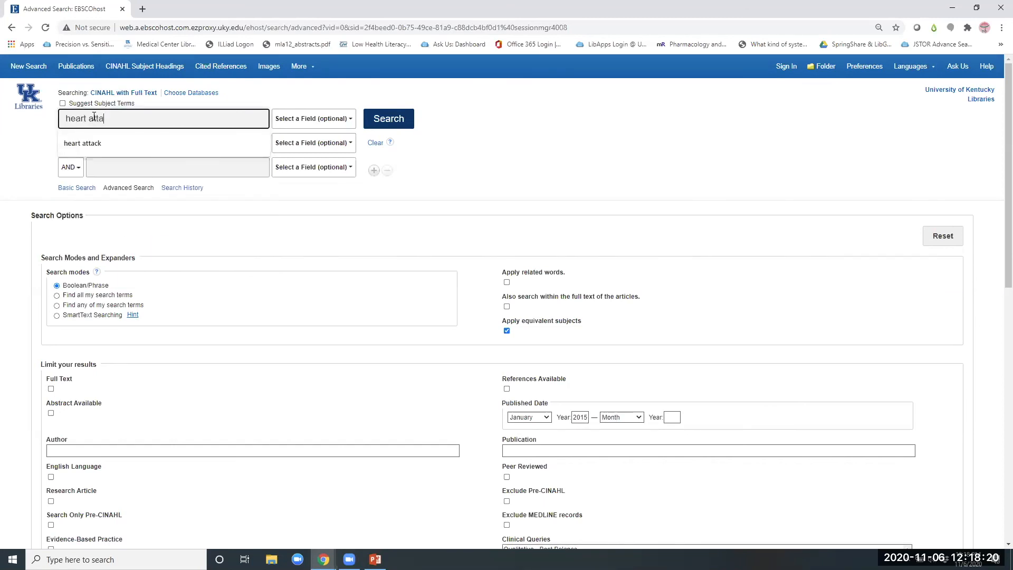
type("ck")
left_click(44, 135)
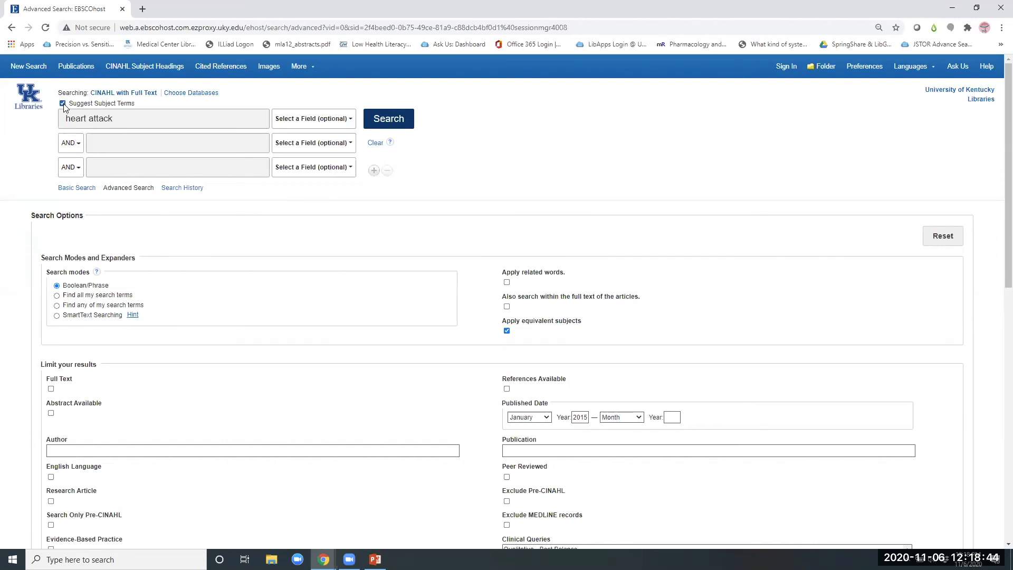
left_click(395, 120)
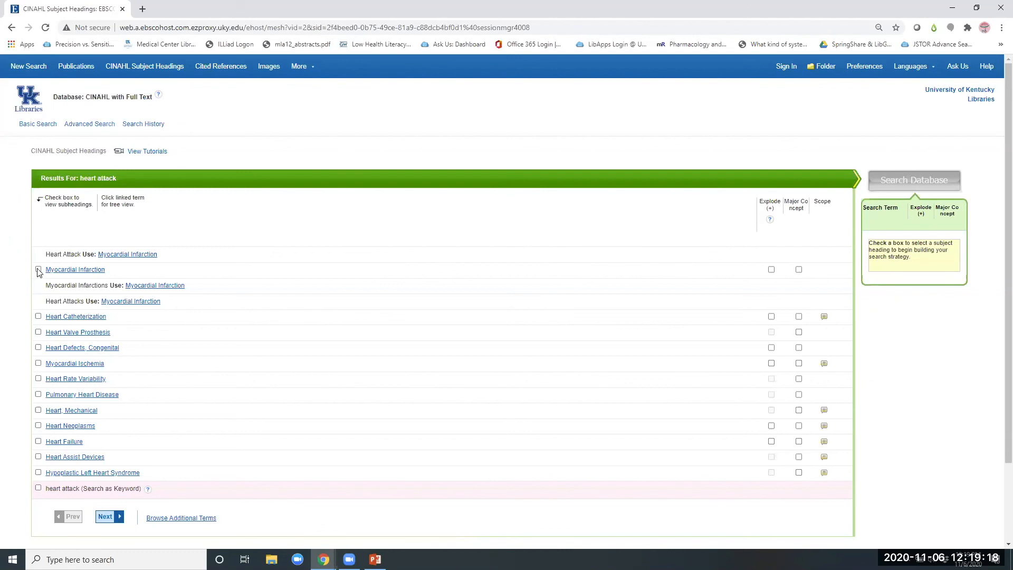
- Select Myocardial Infarction with Explode checked and go back to the heart attack term list
left_click(90, 273)
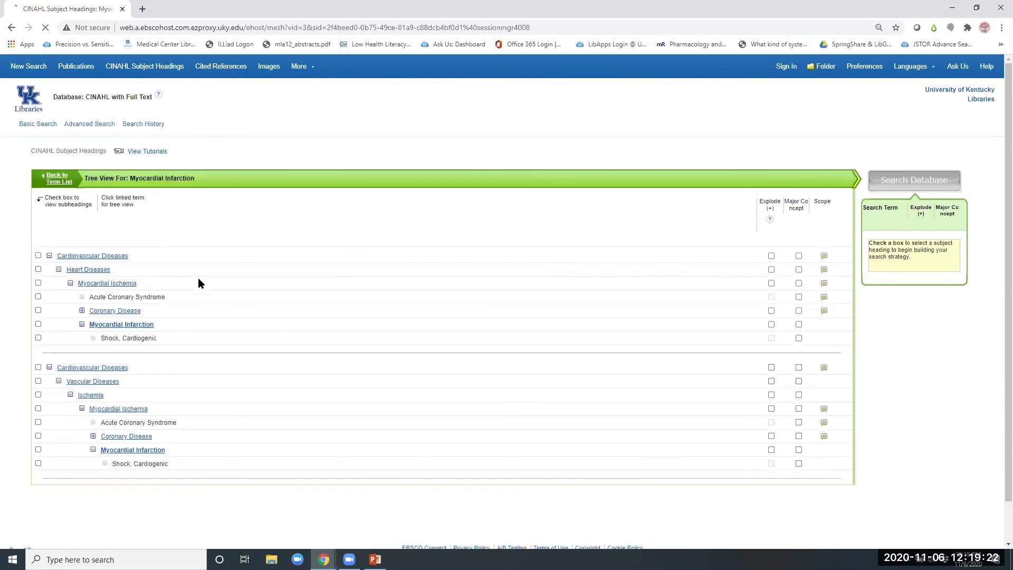
scroll(258, 301, "down", 1)
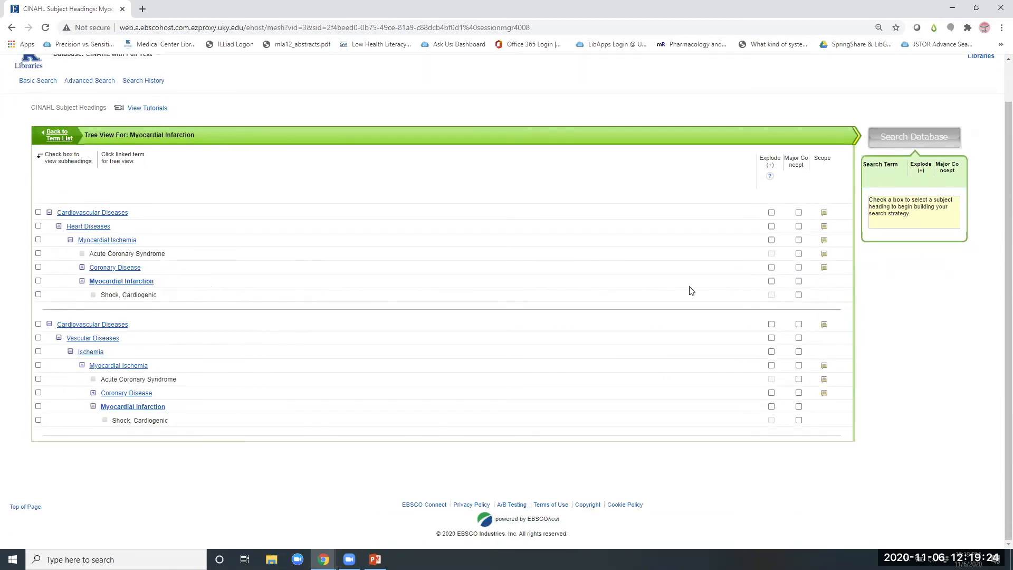
left_click(38, 281)
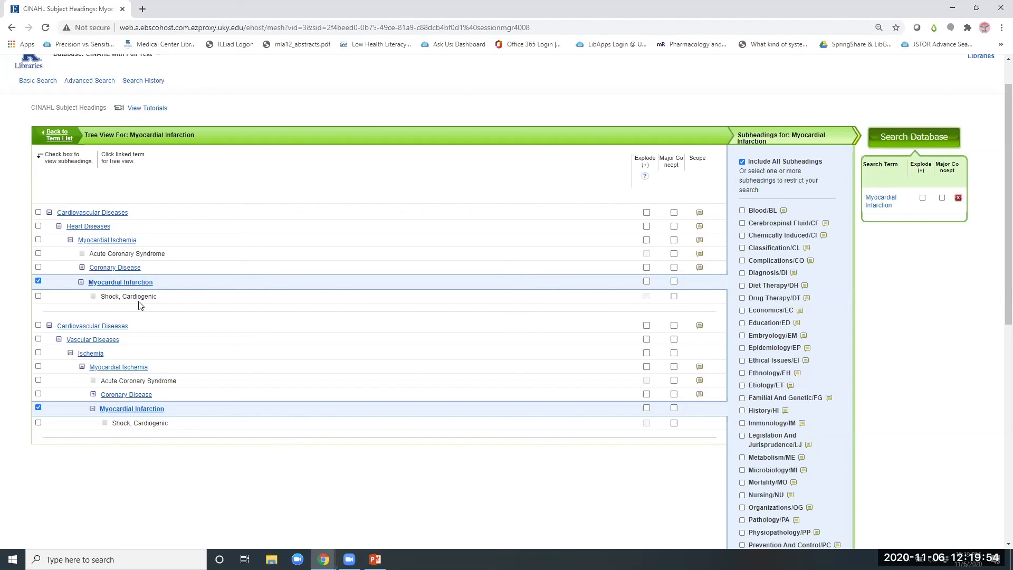
left_click(647, 281)
left_click(58, 135)
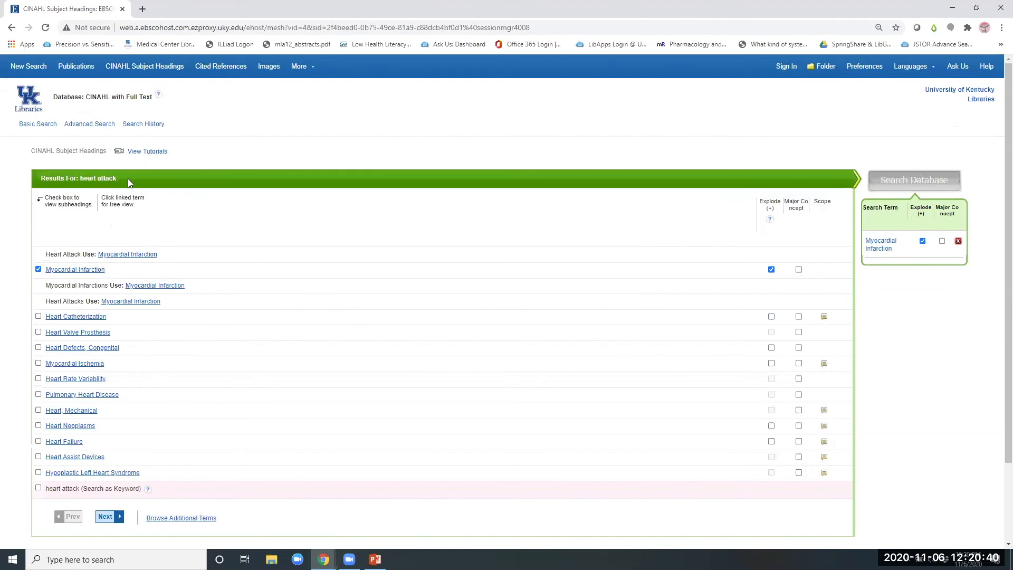
- Also check 'heart attack' as a keyword and search the database combining both with OR
scroll(106, 159, "down", 1)
scroll(158, 389, "down", 1)
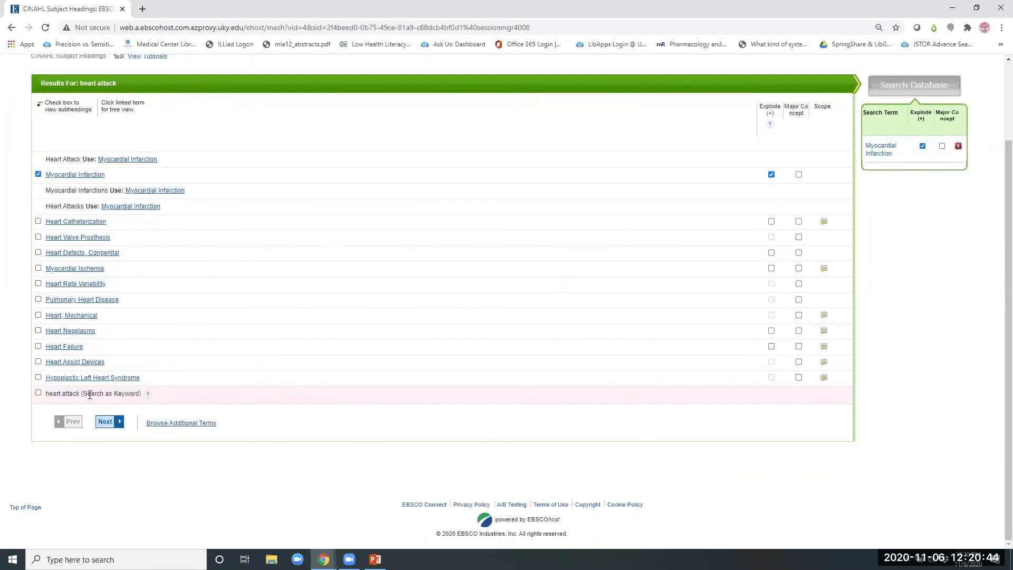
left_click(38, 394)
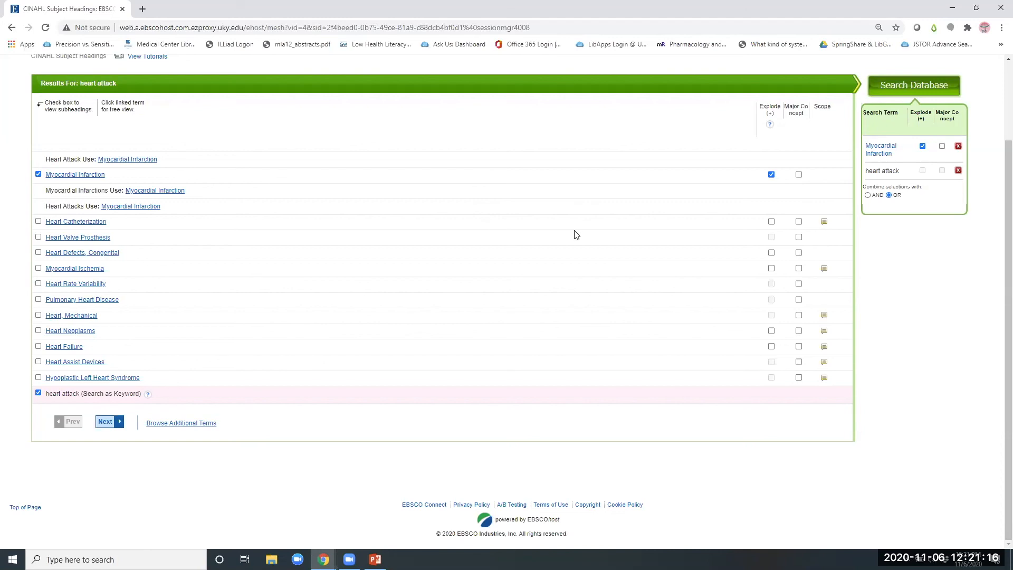
left_click(922, 85)
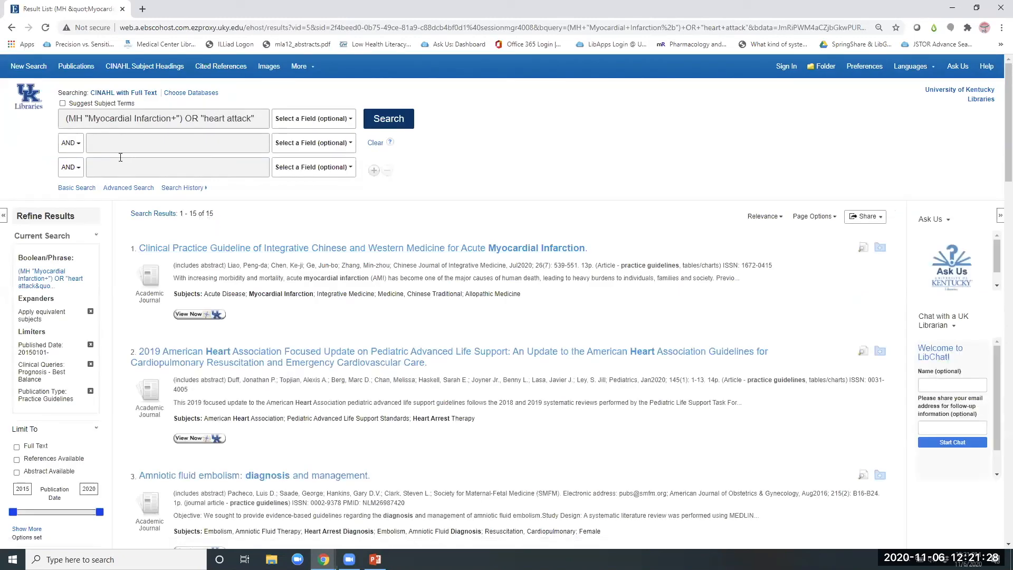
- Remove the Published Date, Clinical Queries and Practice Guidelines limiters from the results
left_click(69, 143)
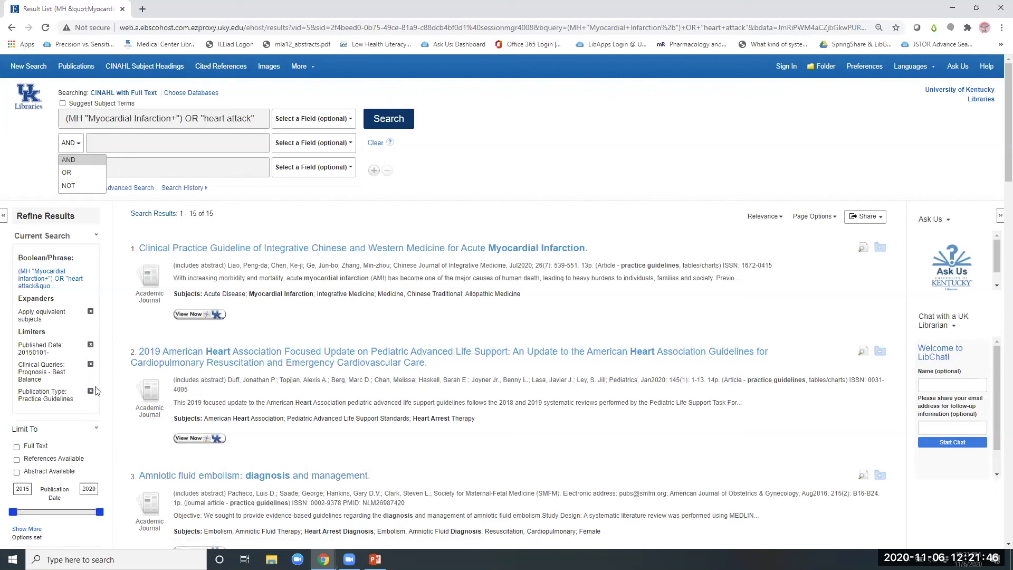
left_click(91, 345)
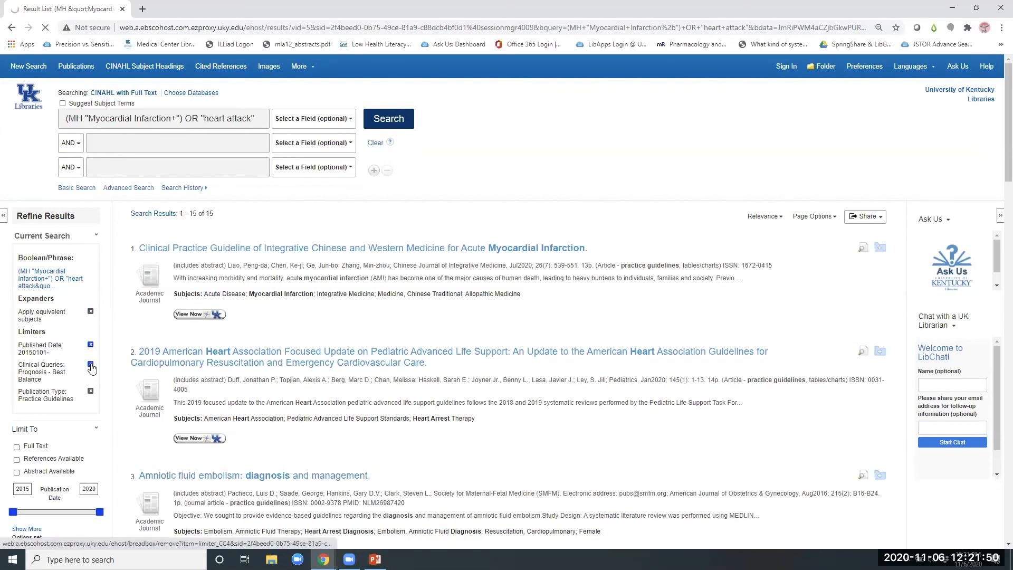
left_click(91, 366)
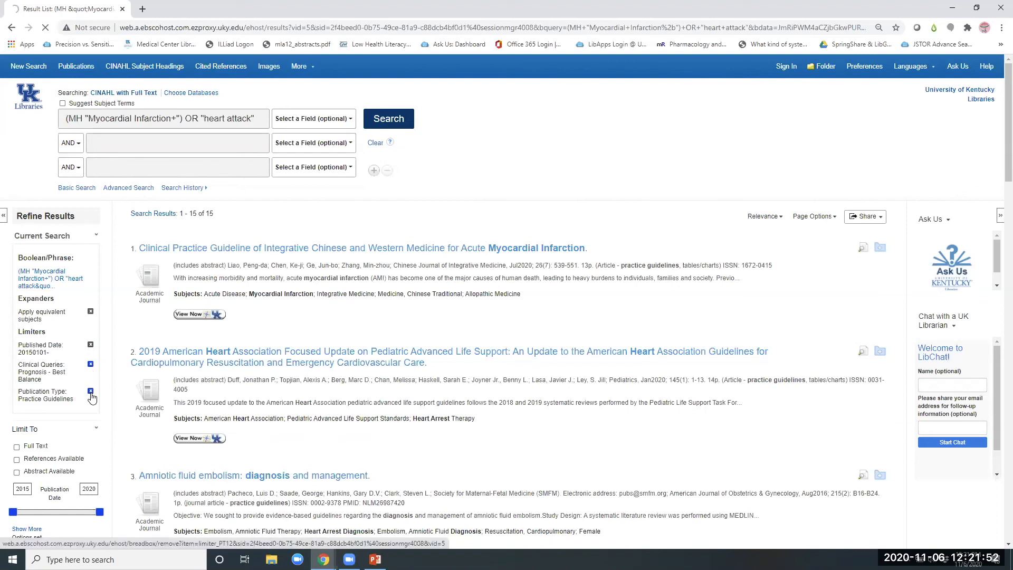
left_click(90, 393)
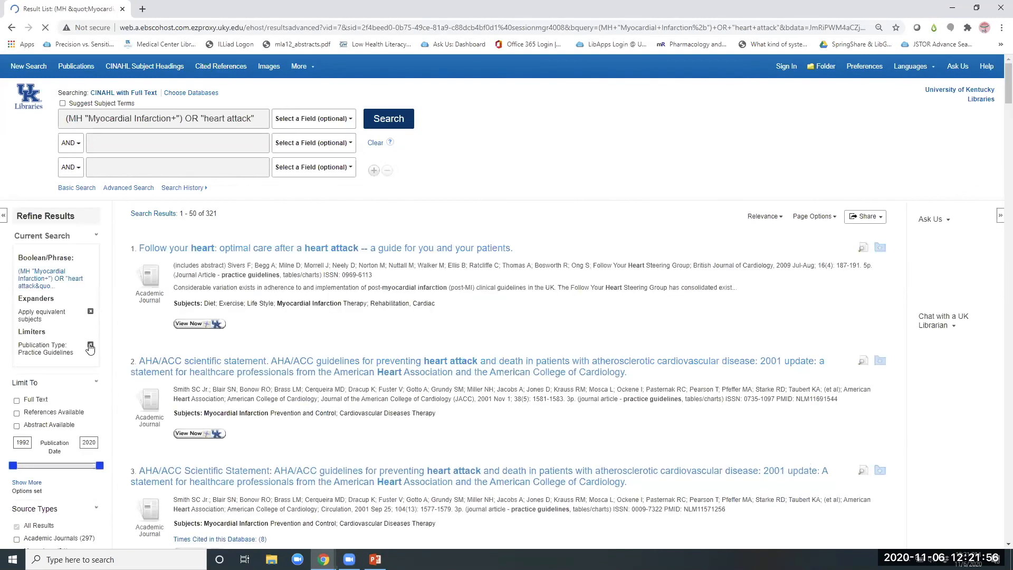
left_click(90, 345)
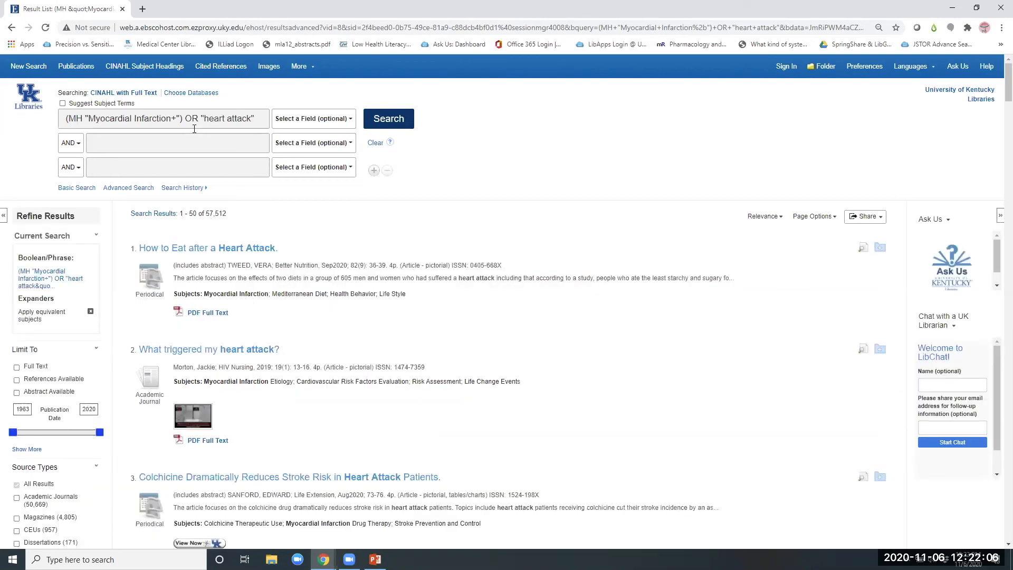
- Add a second OR row containing the quoted phrase "Myocardial Infarction" and rerun the search
left_click(74, 143)
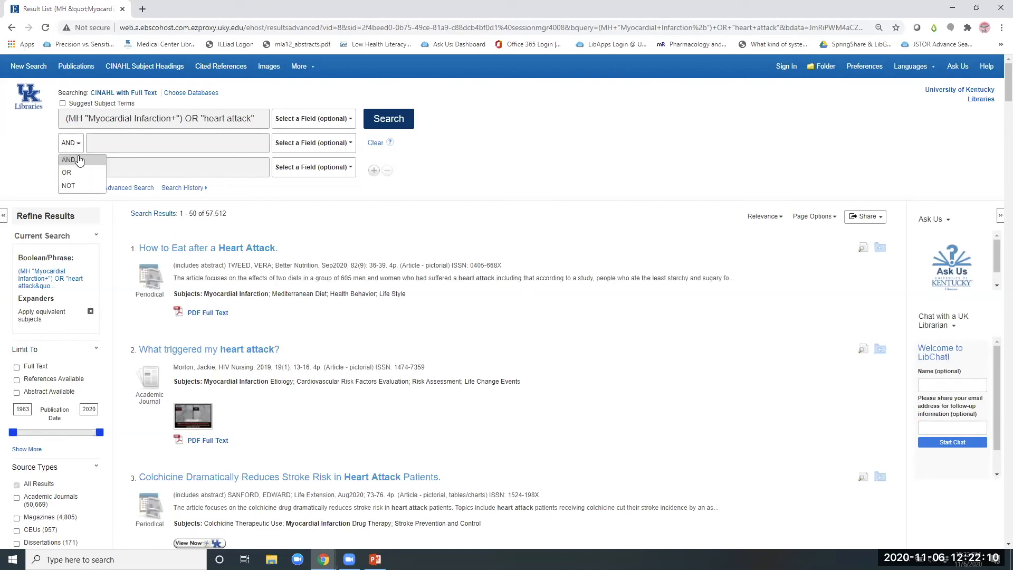
left_click(67, 172)
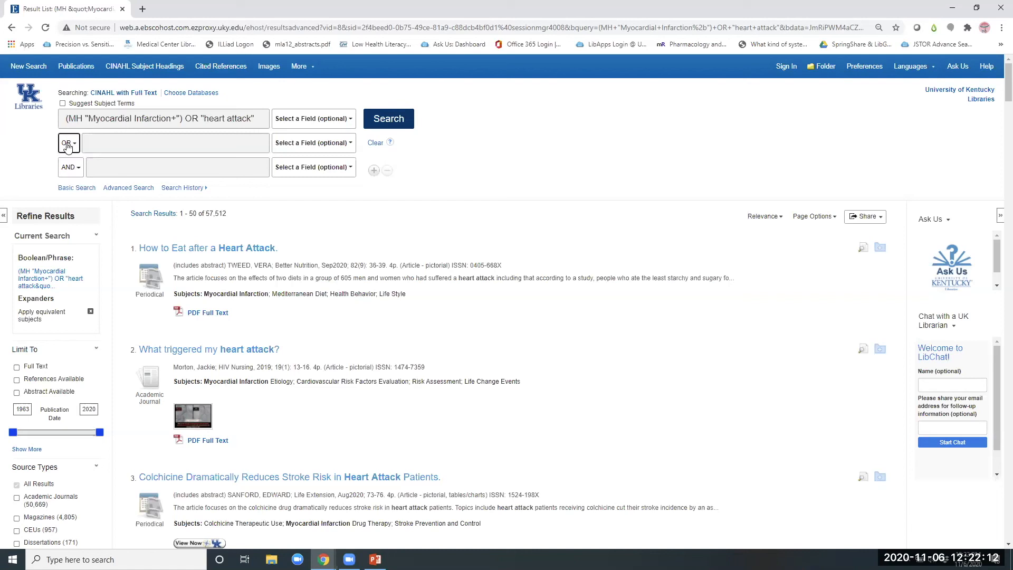
left_click(70, 144)
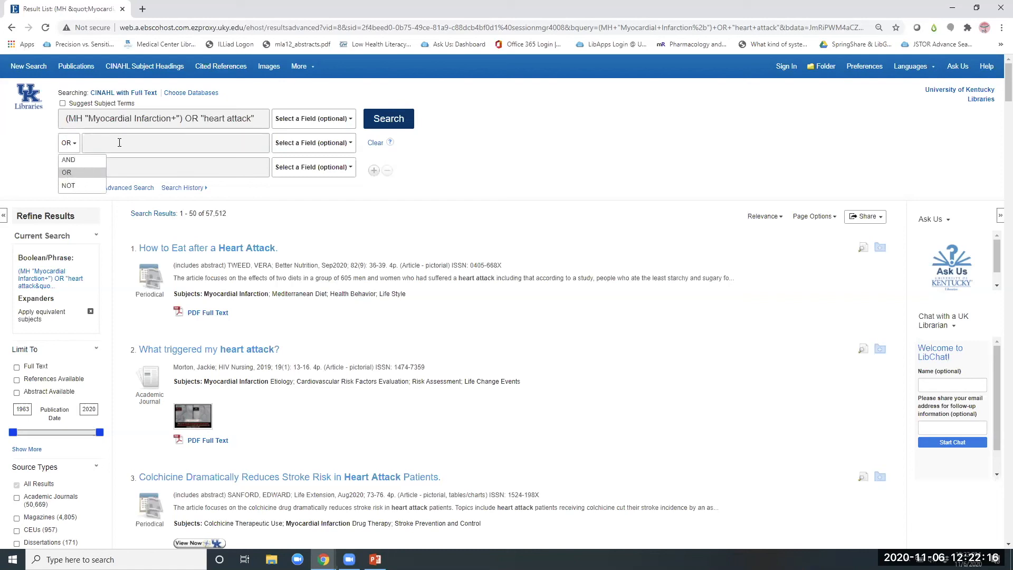
left_click_drag(88, 118, 166, 110)
key("ctrl+c")
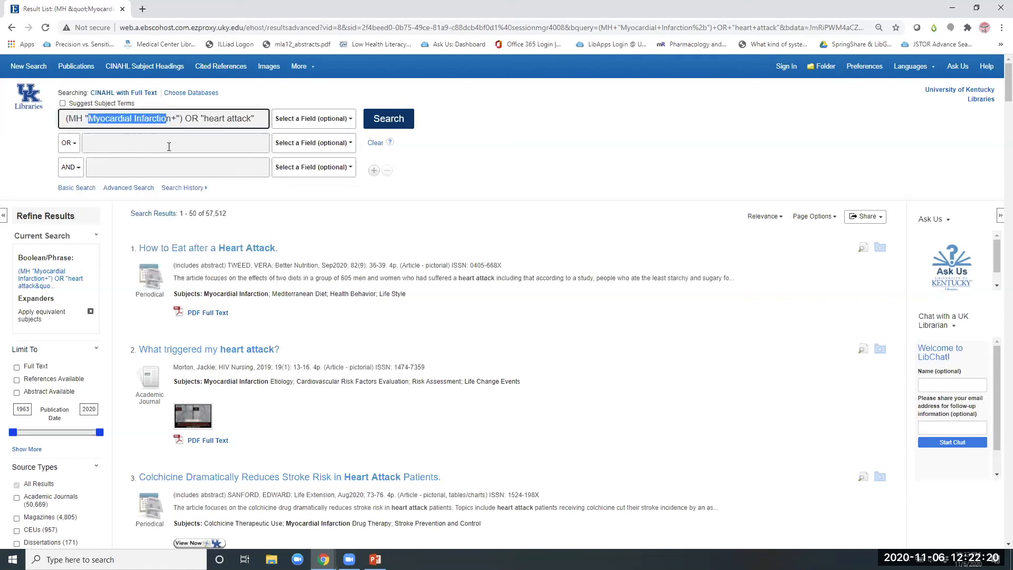
left_click(169, 147)
key("ctrl+v")
type("n")
left_click(89, 143)
type("\"")
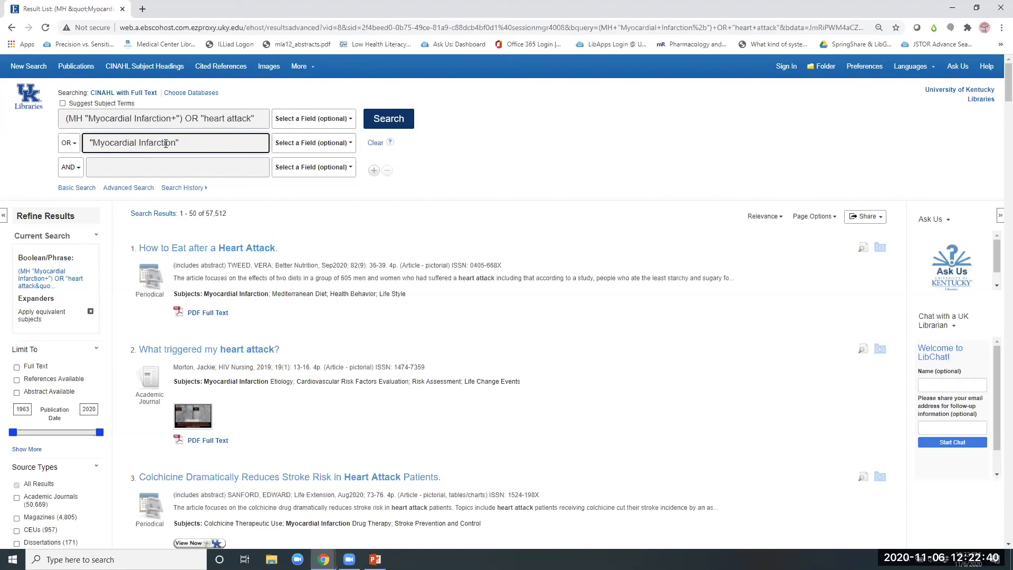
left_click(390, 120)
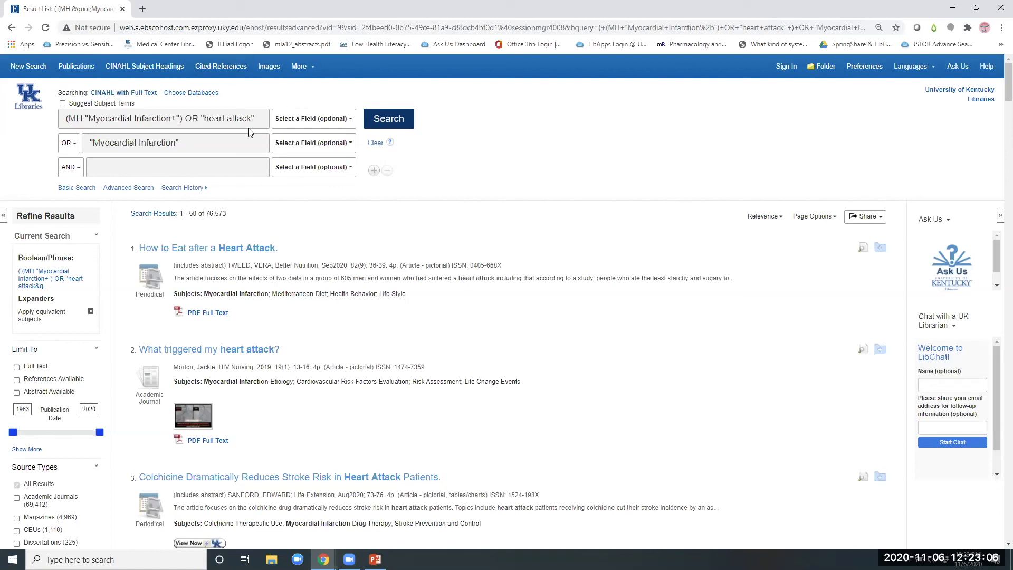
- Clear the search rows, look up 'prevention', and keep it as a keyword term before browsing more headings
left_click(376, 144)
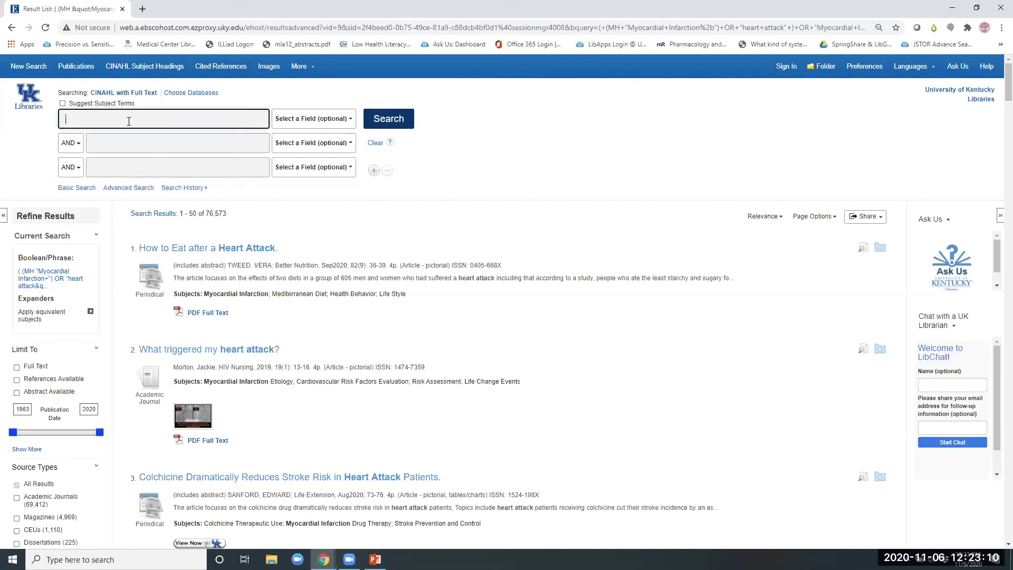
type("prevention")
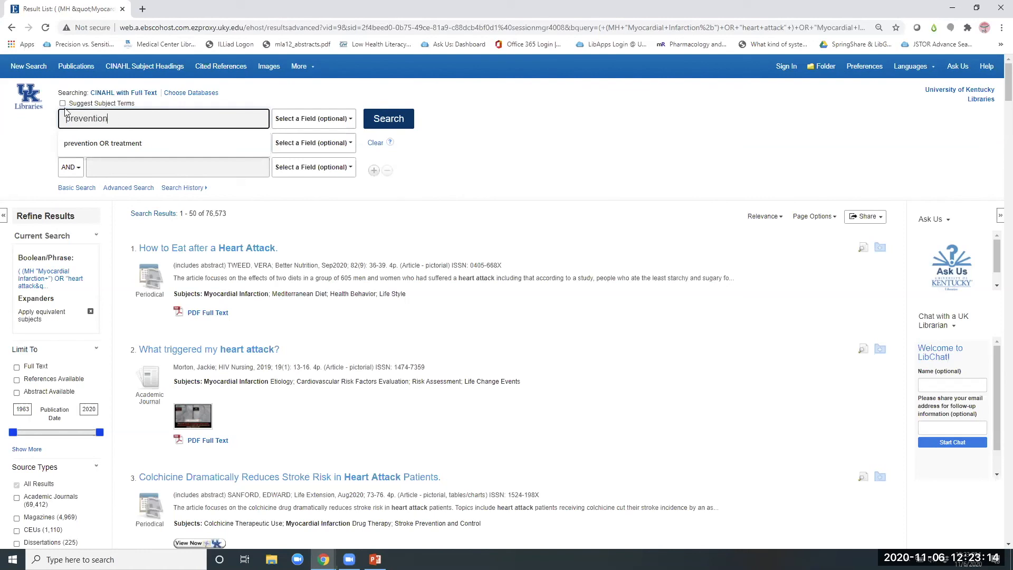
left_click(408, 124)
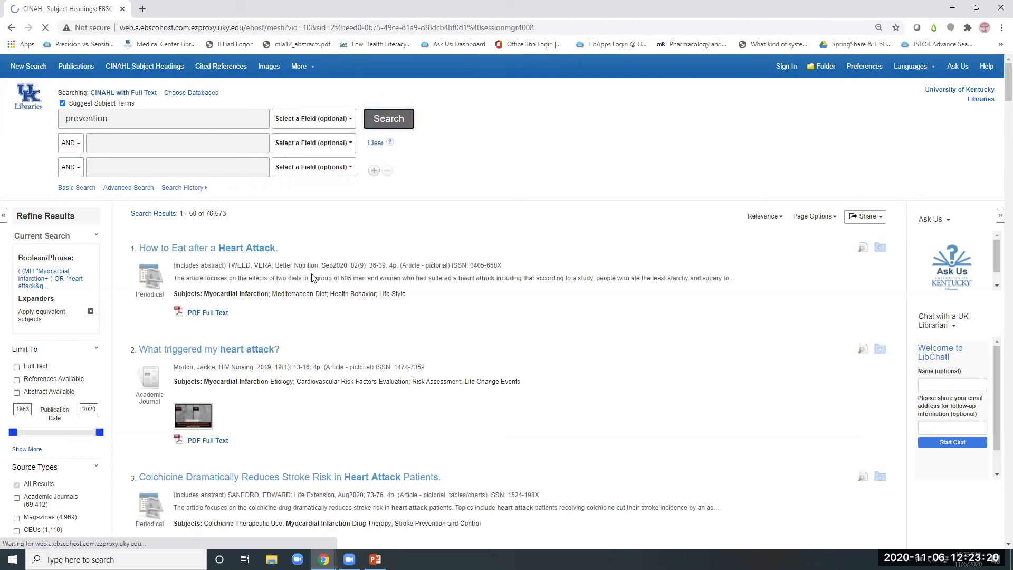
scroll(321, 270, "down", 1)
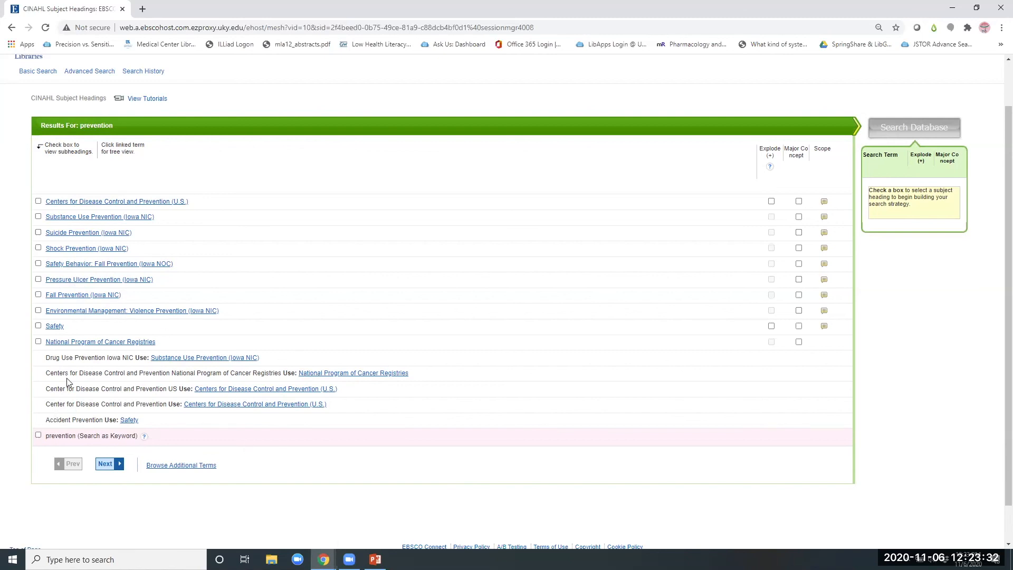
left_click(39, 435)
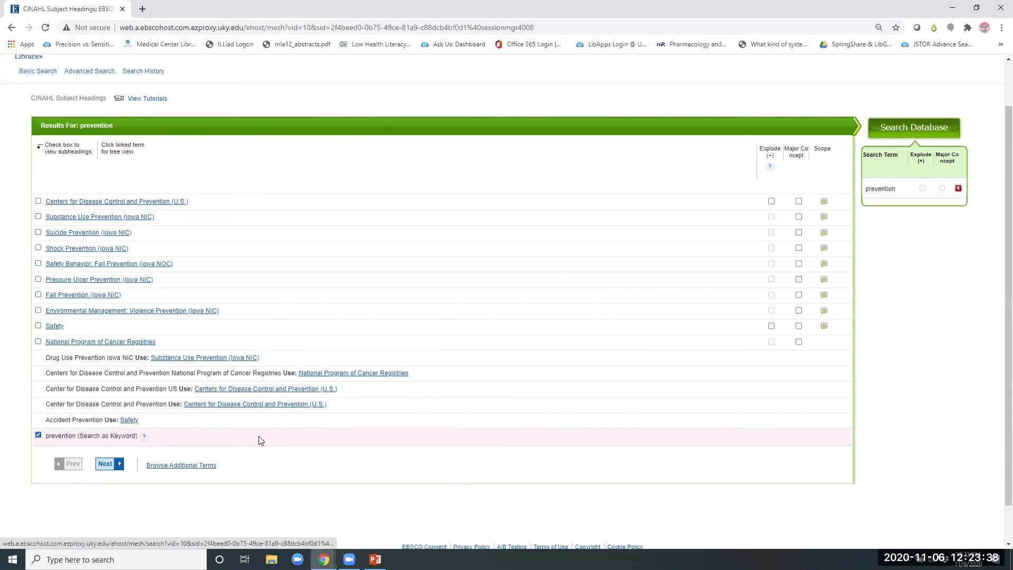
left_click(186, 466)
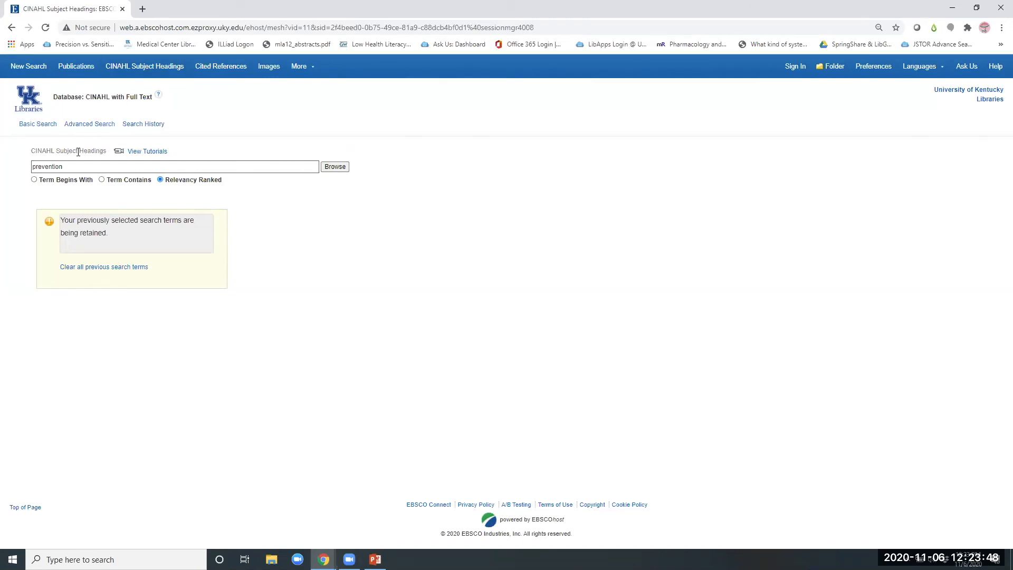
- Replace 'prevention' with 'exercise' in the browse box and list matching CINAHL subject headings
double_click(47, 167)
type("e")
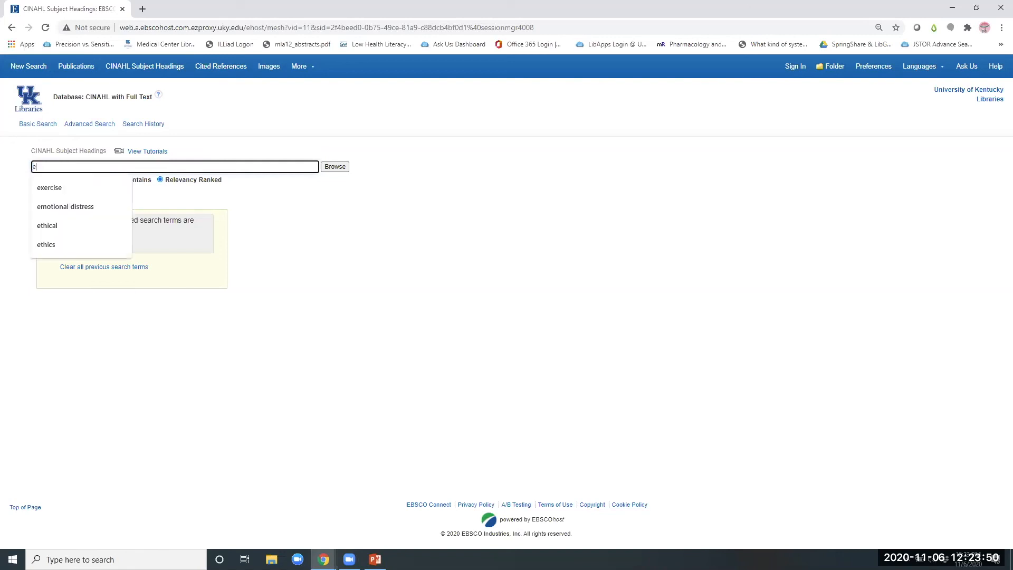
type("xercise")
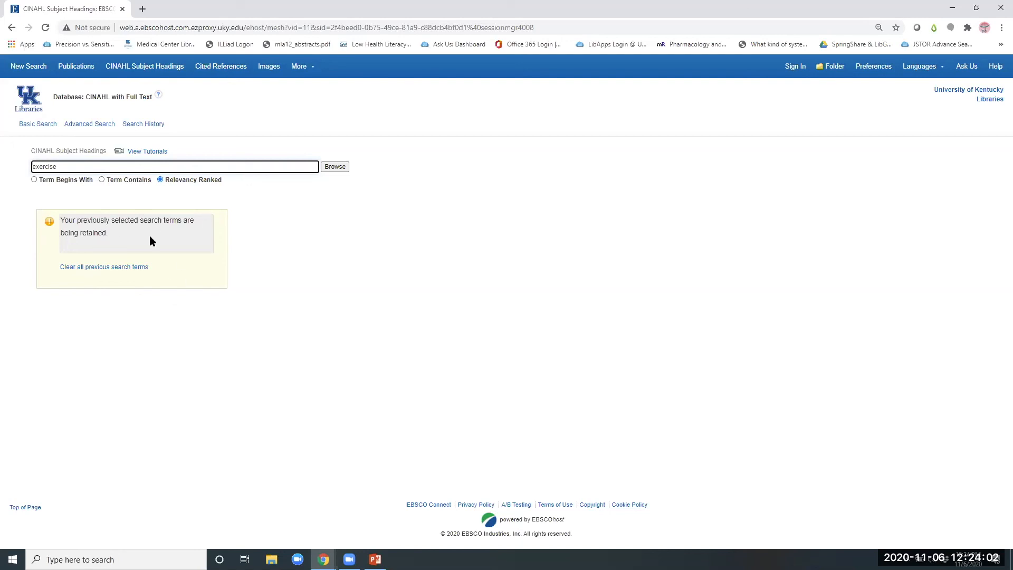
left_click(340, 167)
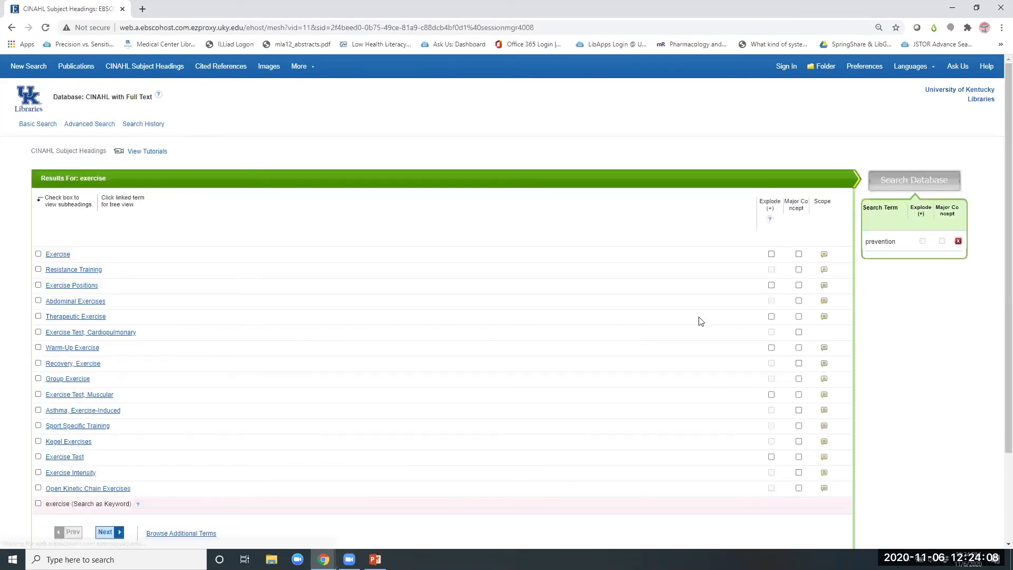
scroll(892, 207, "down", 1)
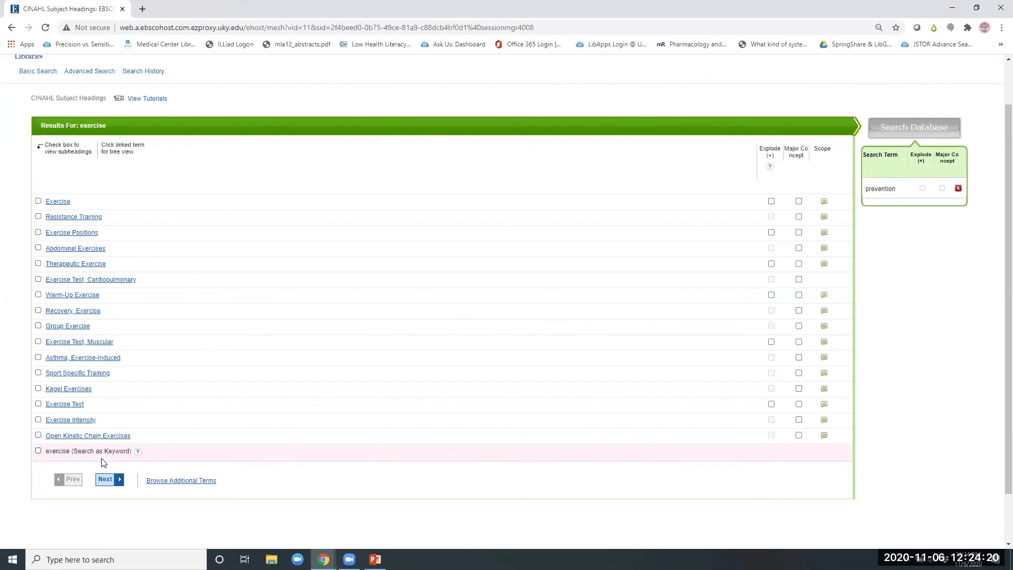
- Tick 'exercise (Search as Keyword)' and show the Exercise heading's tree view
left_click(38, 451)
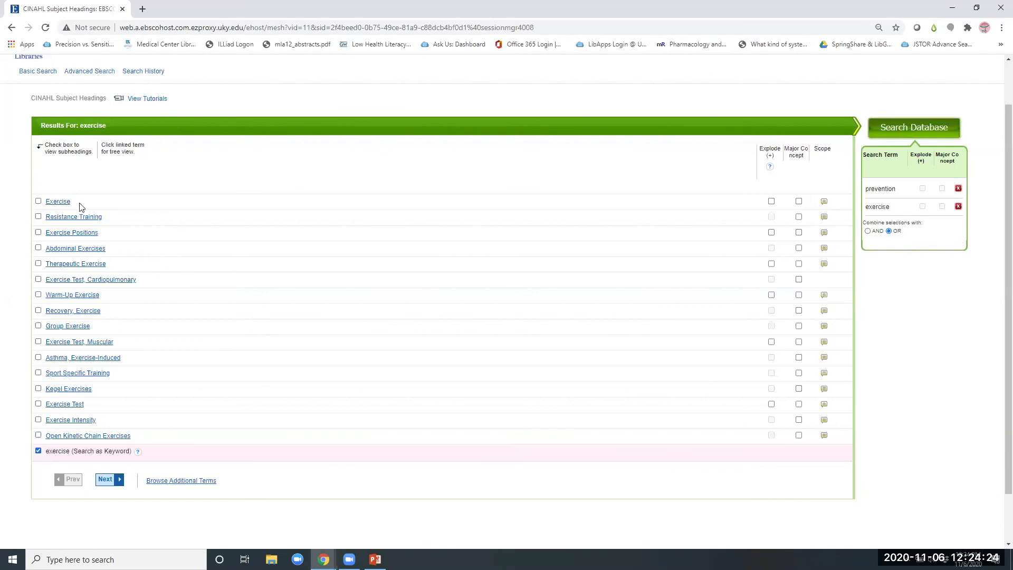
left_click(53, 205)
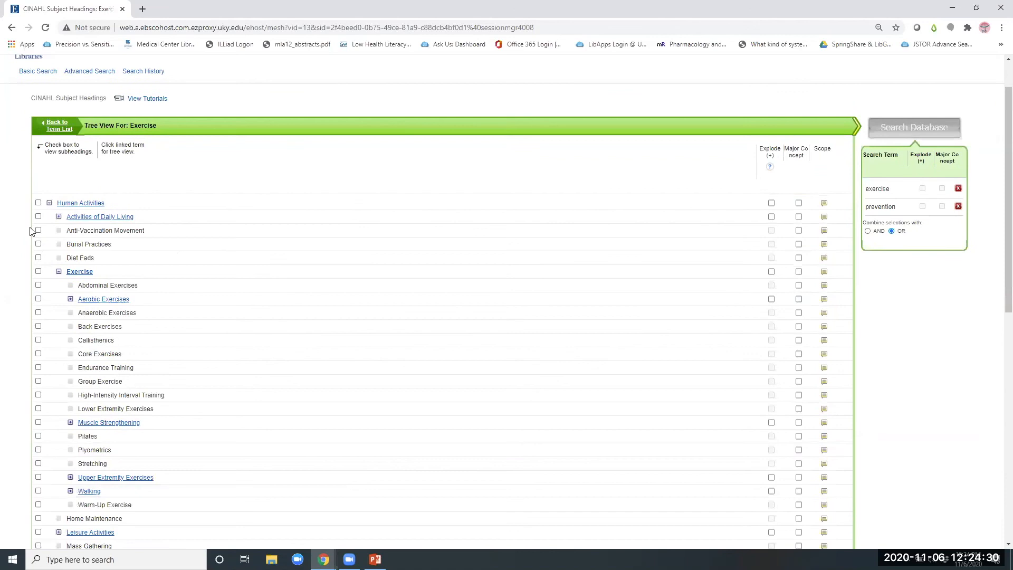
- Tick the Exercise subject heading in its tree view to add it as a search term
scroll(87, 230, "down", 1)
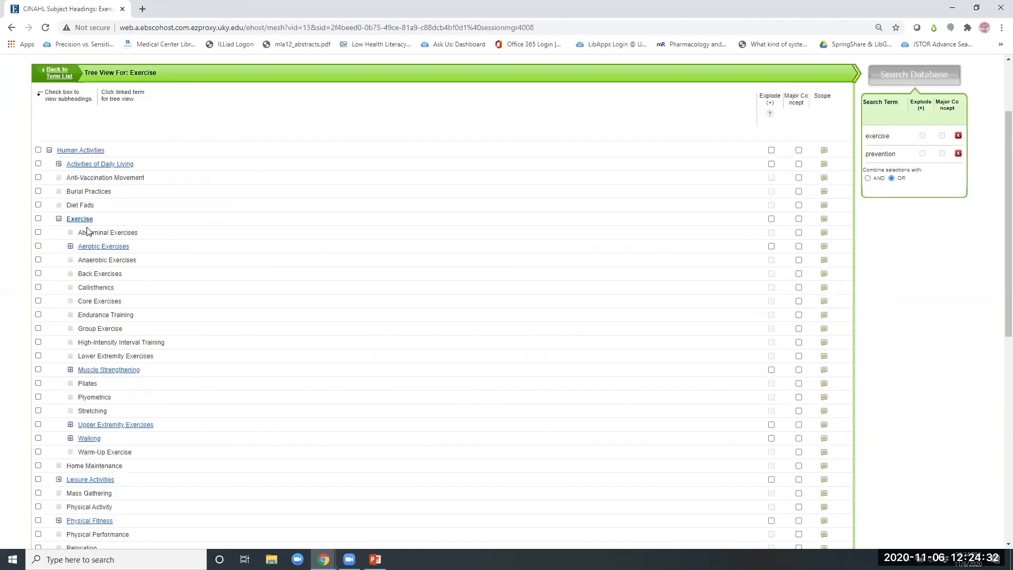
left_click(74, 221)
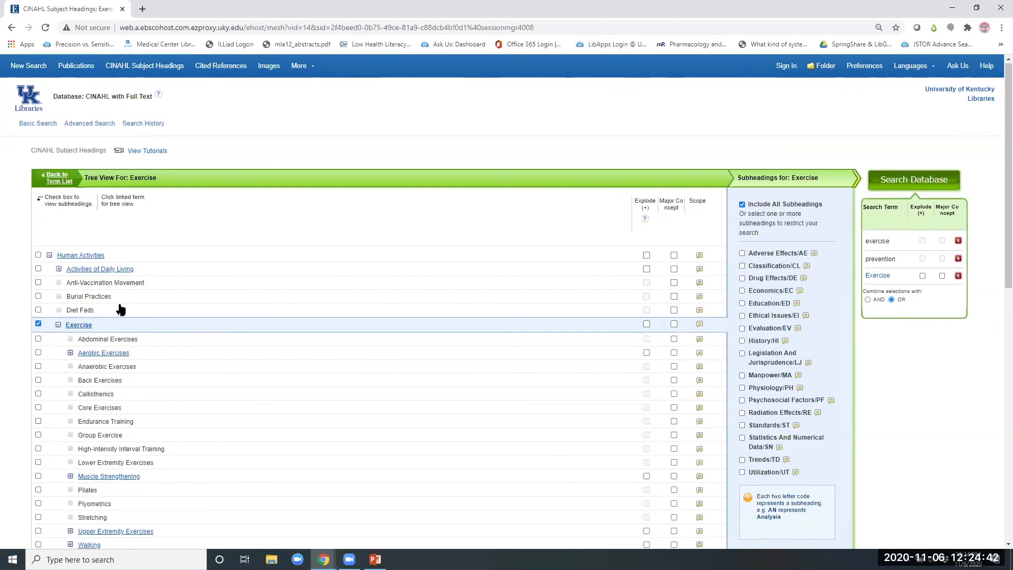
scroll(135, 442, "down", 1)
scroll(175, 453, "down", 1)
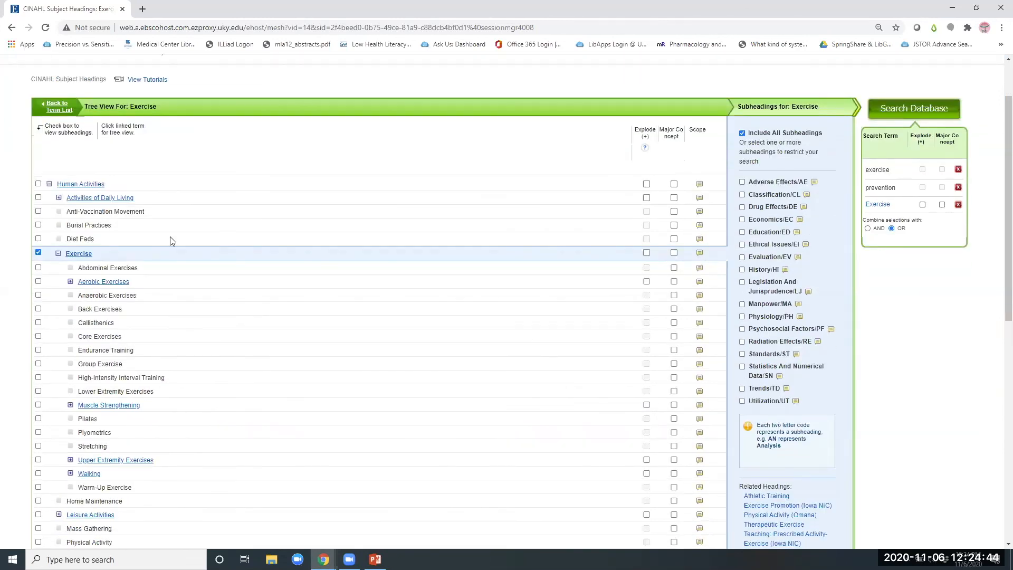
scroll(103, 297, "down", 1)
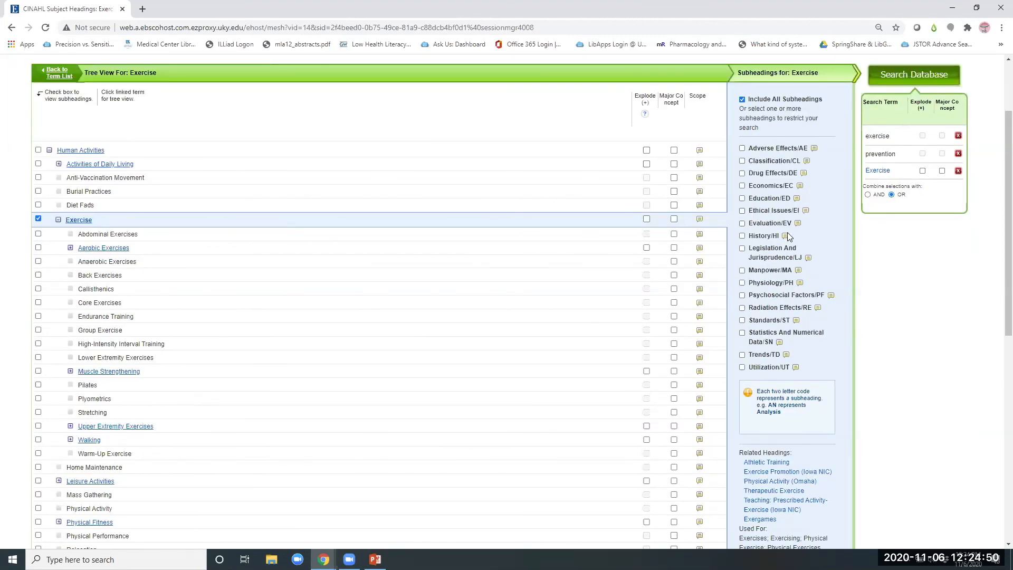
- Set Explode (+) on the Exercise heading and review its scope note
left_click(647, 217)
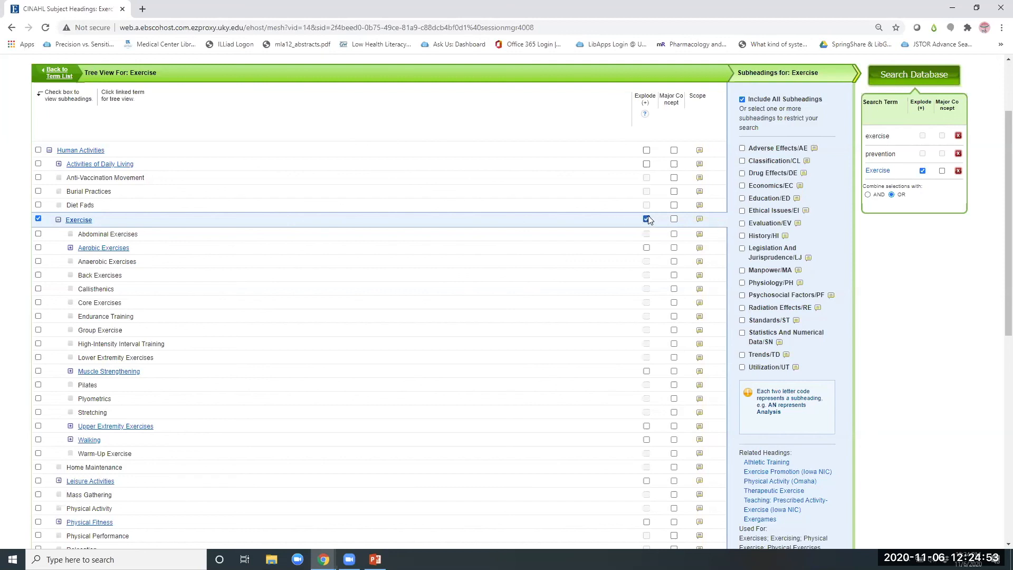
left_click(700, 220)
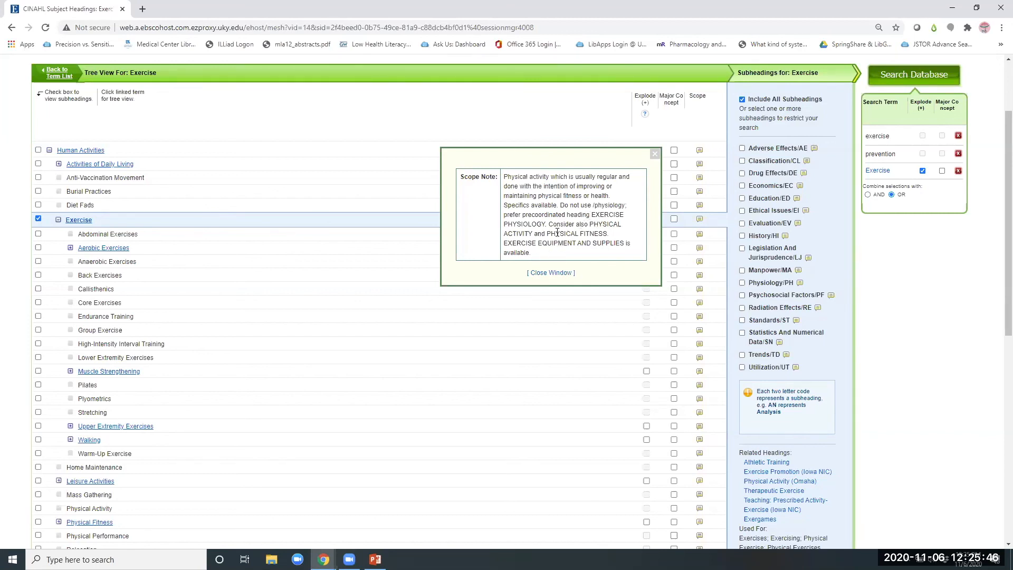
left_click(554, 272)
scroll(482, 248, "down", 5)
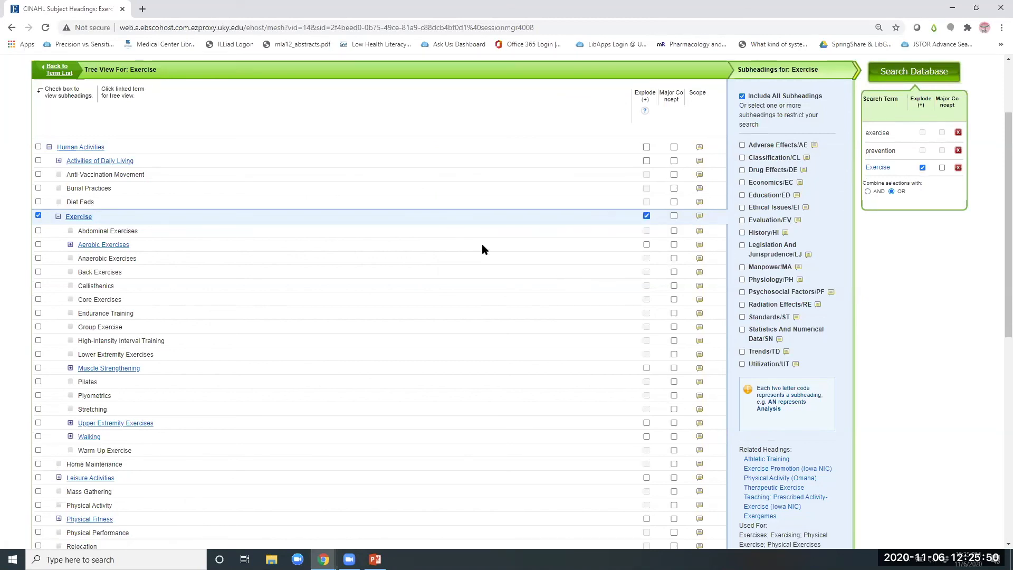
scroll(214, 298, "down", 3)
scroll(121, 215, "up", 2)
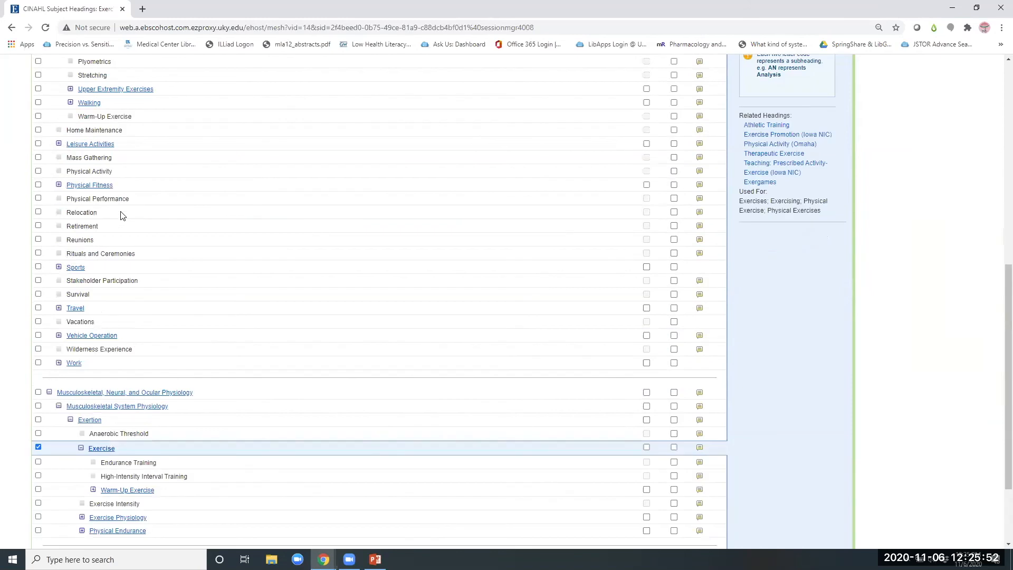
scroll(58, 182, "up", 8)
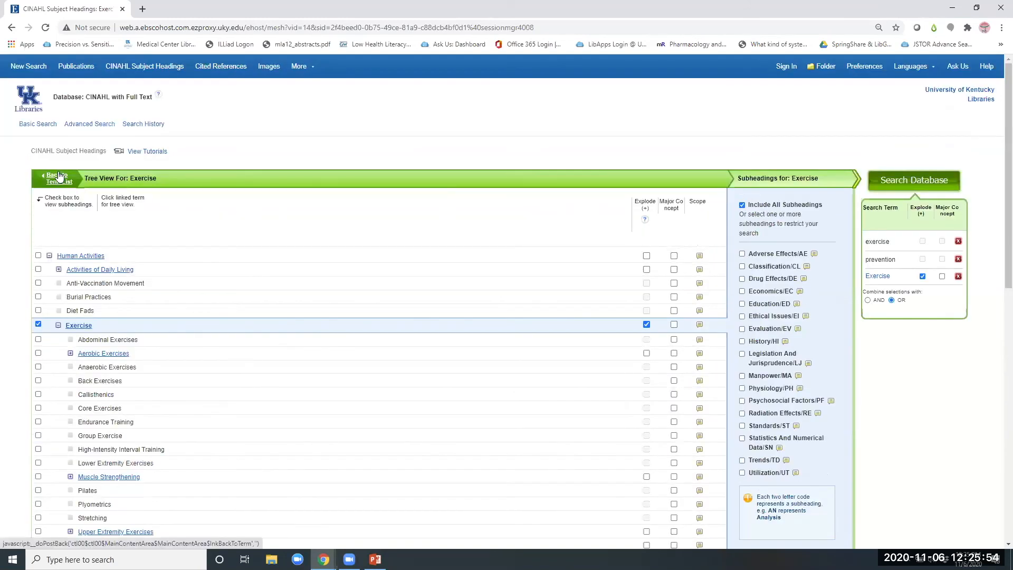
- Browse CINAHL subject headings for 'phy' to list physical activity headings
left_click(76, 181)
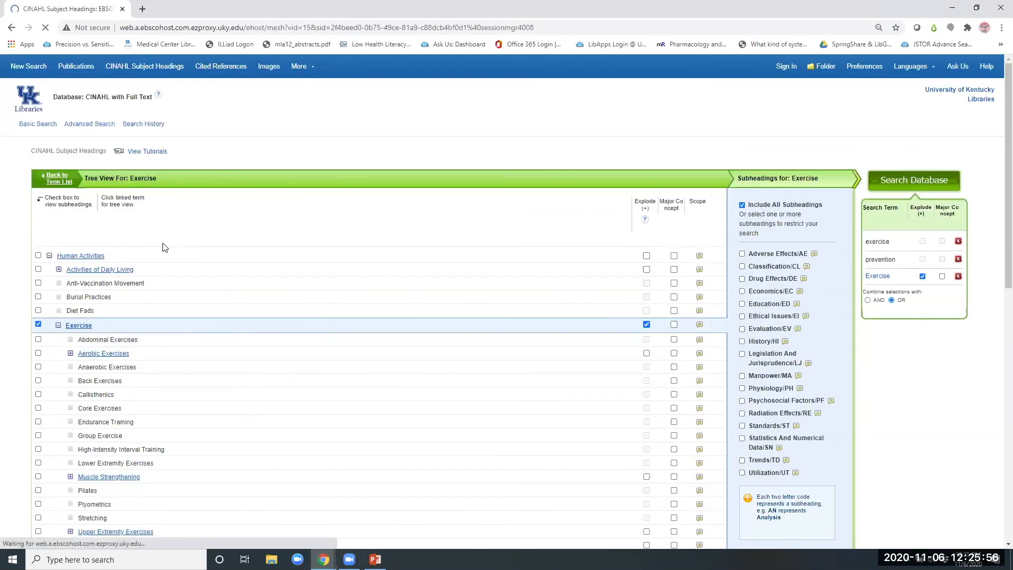
scroll(216, 434, "down", 1)
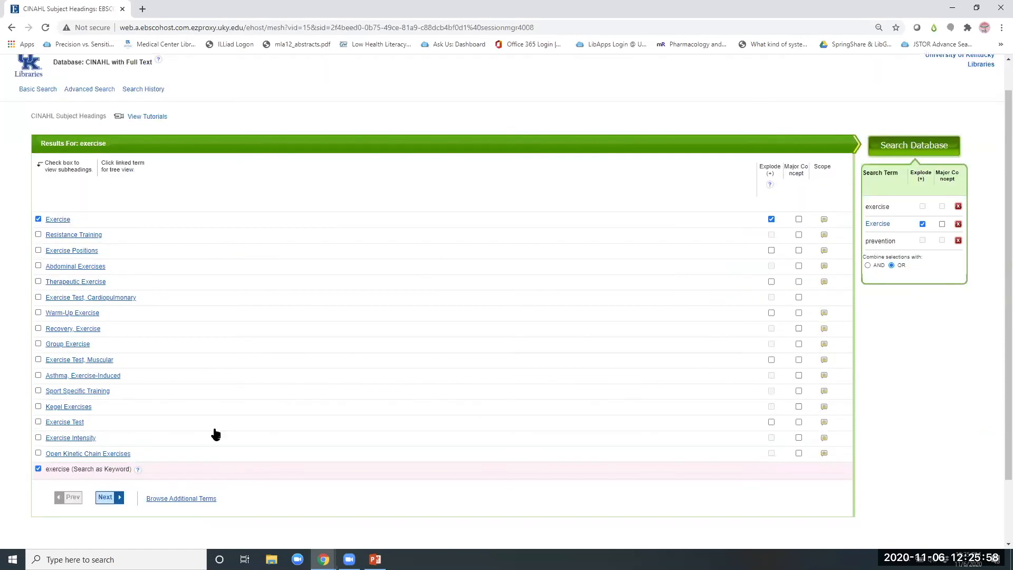
scroll(216, 434, "down", 2)
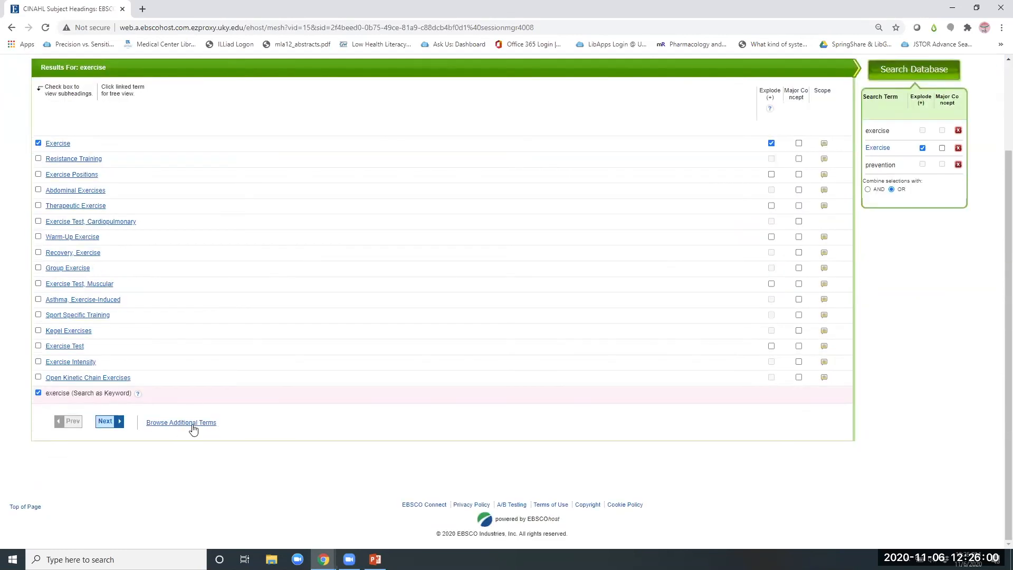
left_click(192, 426)
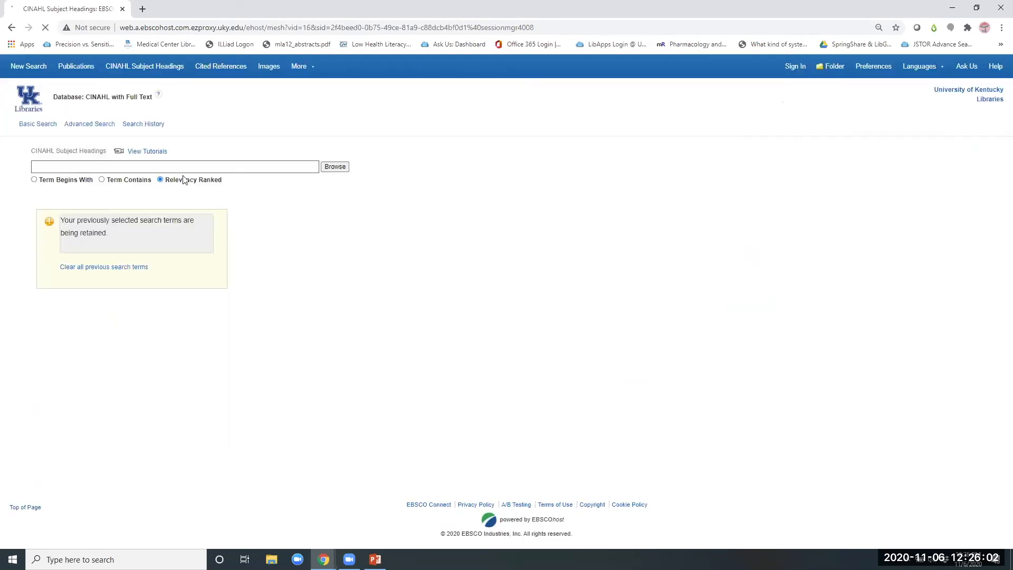
left_click(183, 169)
type("physical activity")
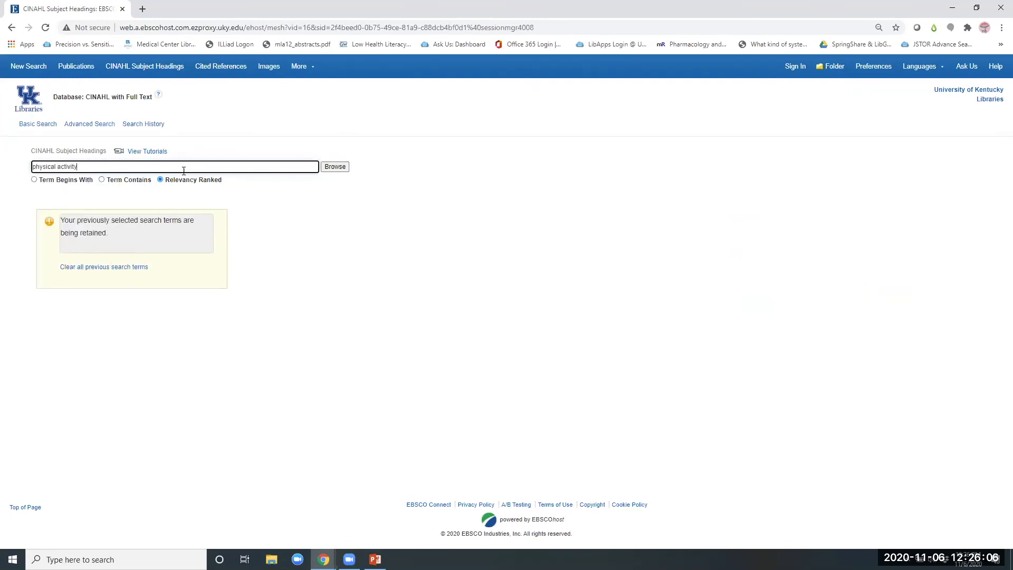
left_click(335, 166)
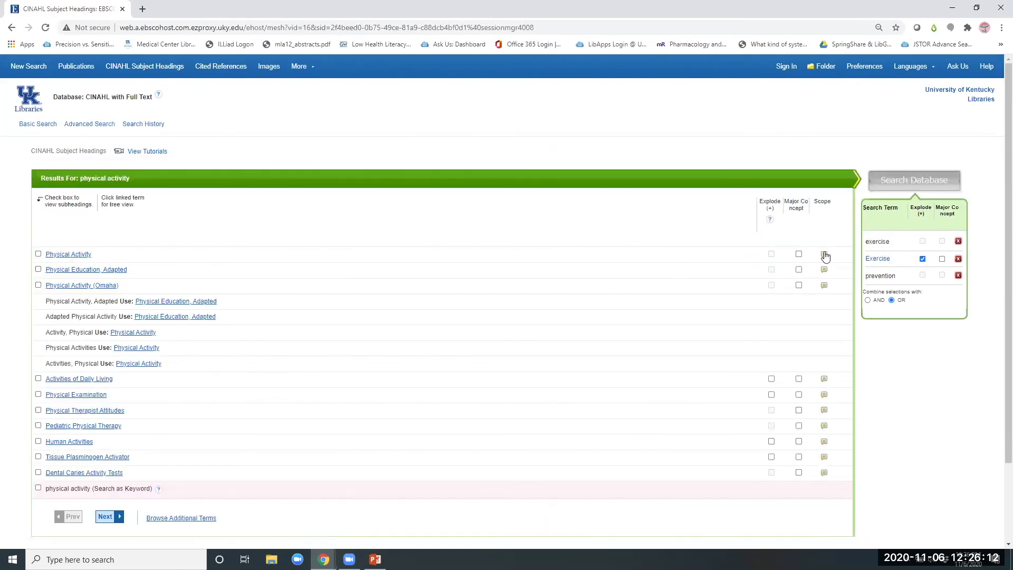
- Add the Physical Activity heading from the Exercise tree and review its scope note
left_click(78, 255)
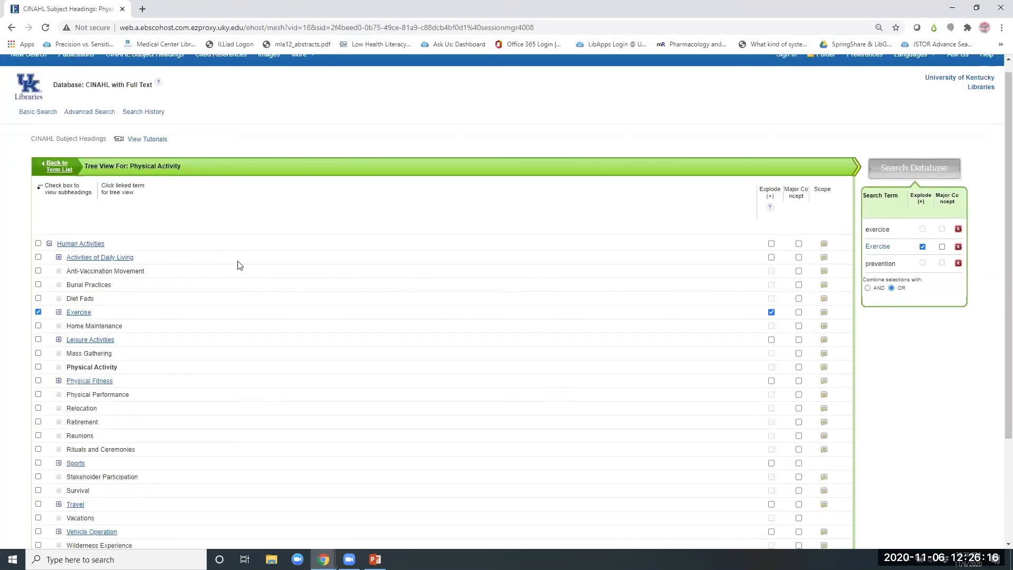
scroll(238, 265, "down", 2)
scroll(207, 267, "down", 2)
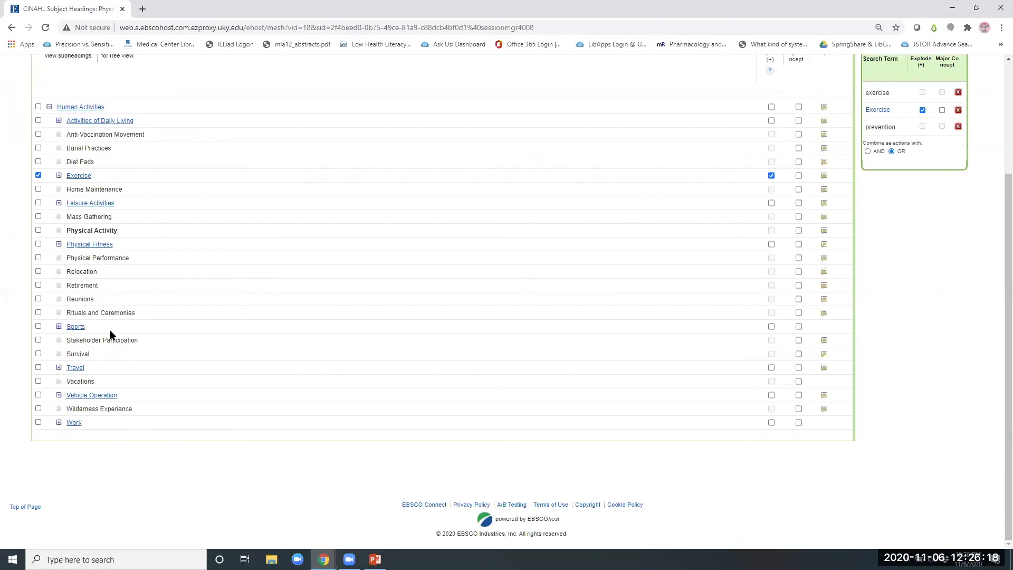
left_click(58, 176)
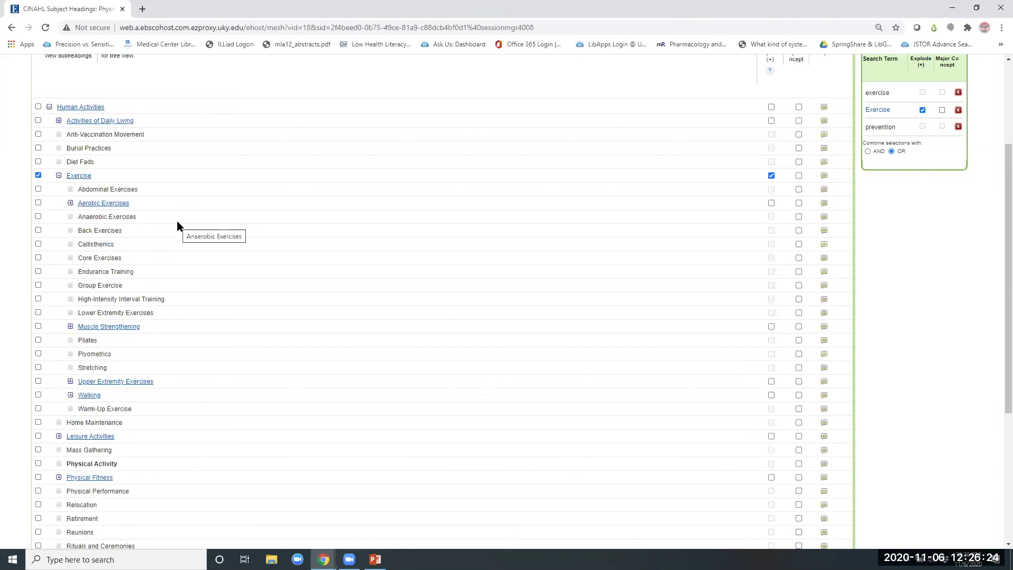
scroll(208, 235, "down", 4)
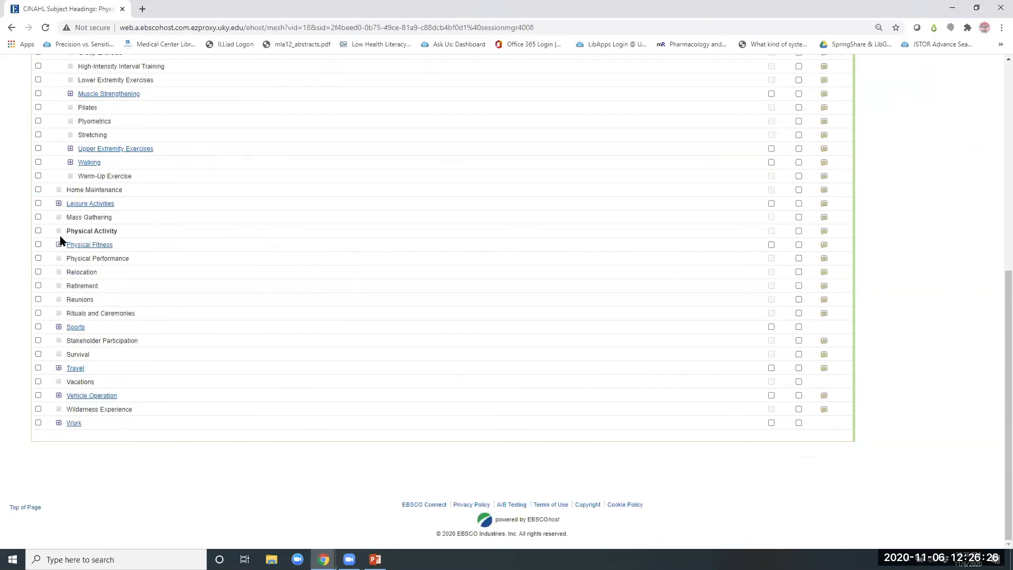
left_click(38, 230)
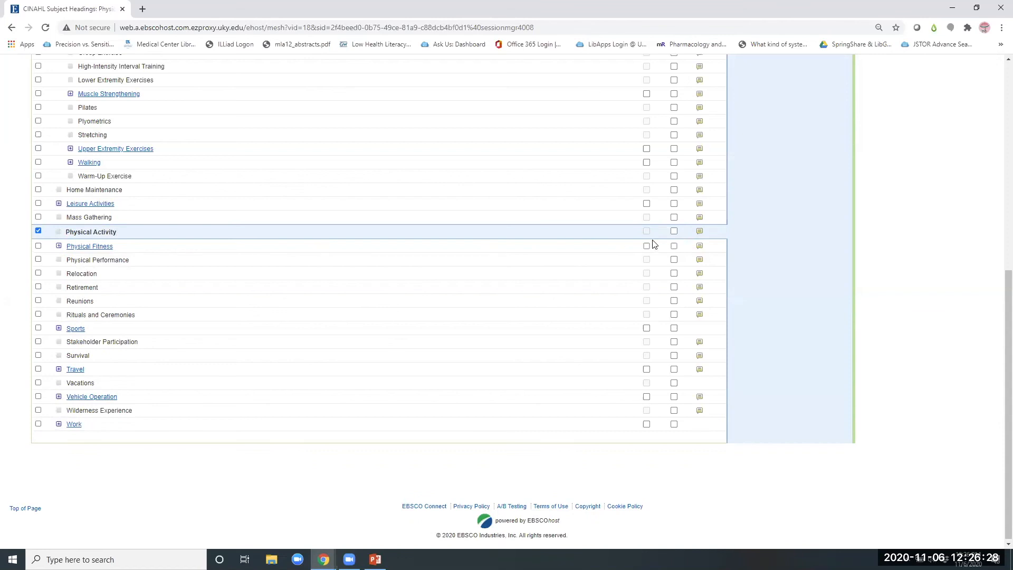
left_click(700, 230)
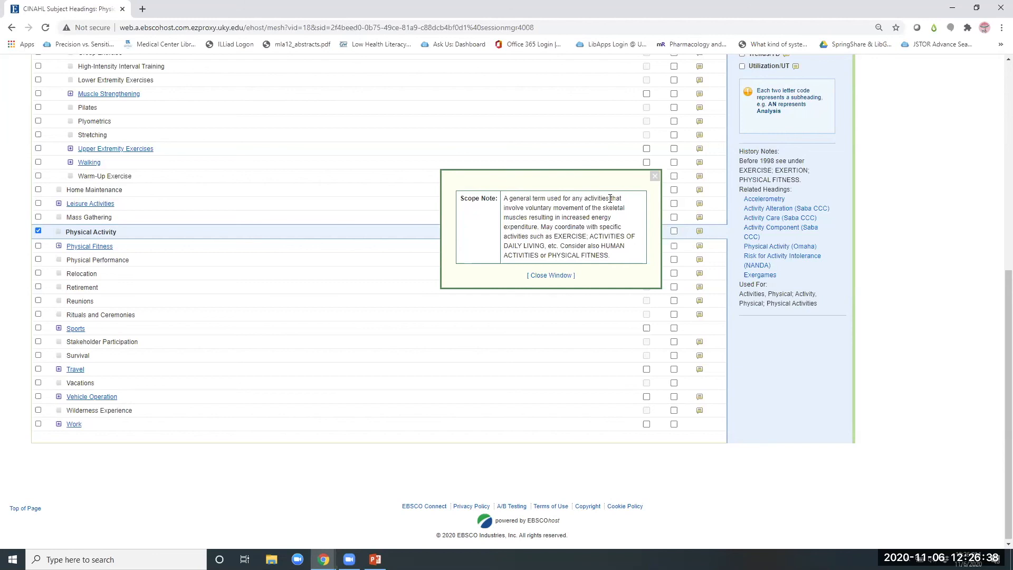
left_click(655, 175)
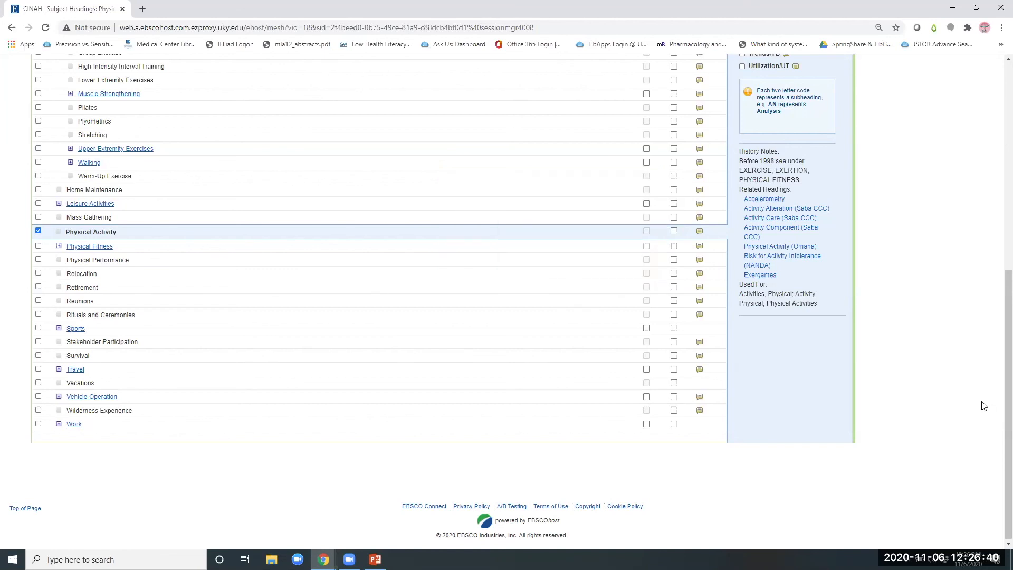
scroll(939, 373, "up", 5)
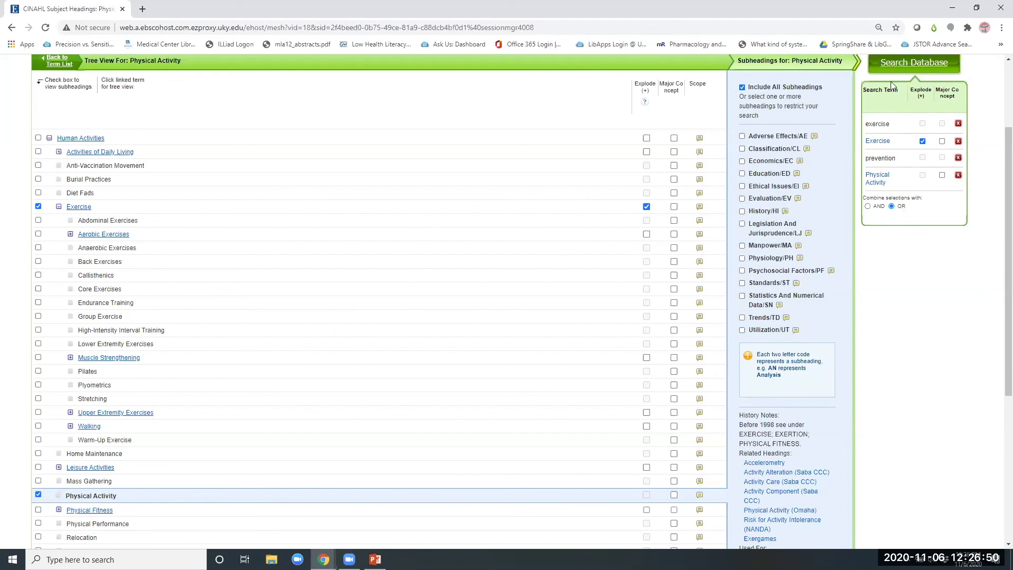
scroll(915, 150, "up", 1)
scroll(926, 168, "up", 2)
- Run the OR-combined subject search as S3 (884,171 results), clear the box, and show Search History
left_click(931, 168)
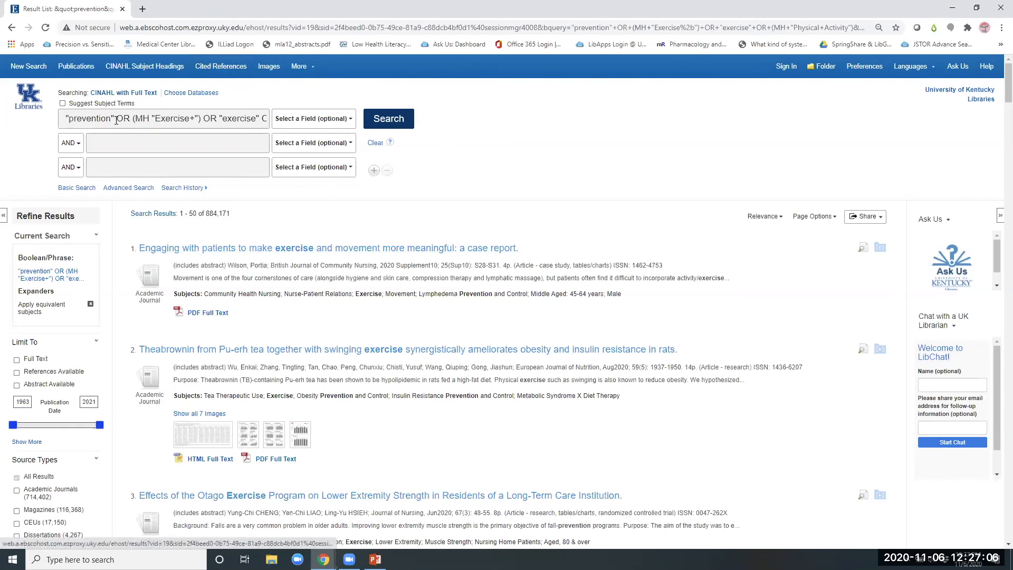
left_click(375, 143)
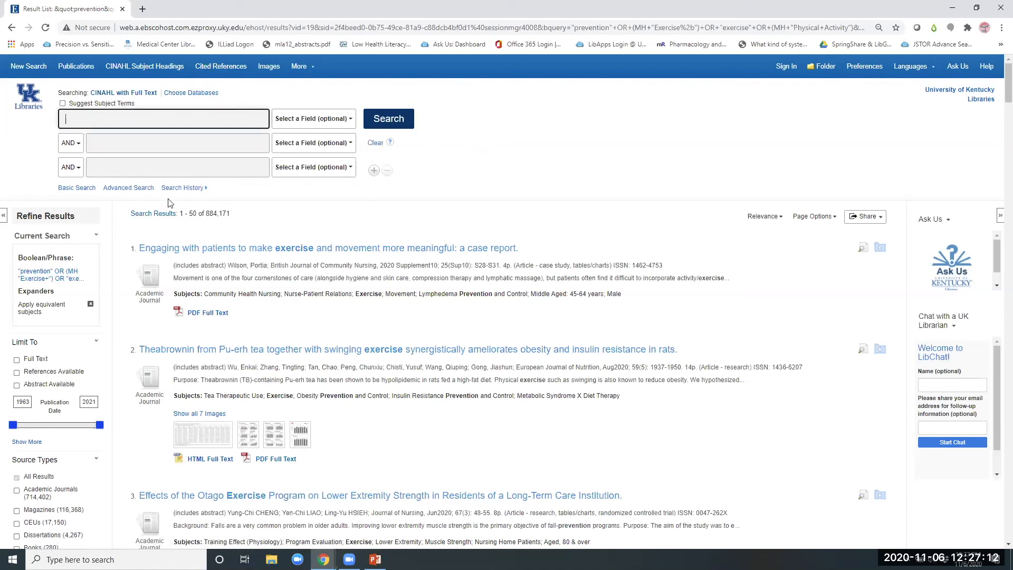
left_click(206, 189)
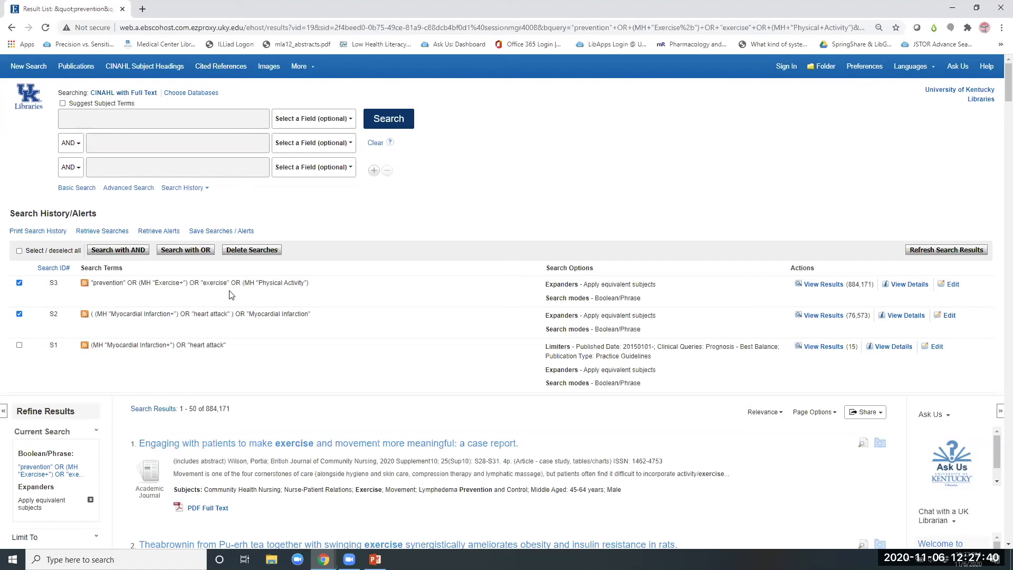
- Combine S2 and S3 with AND into S4 and browse its 14,381 results
left_click(128, 251)
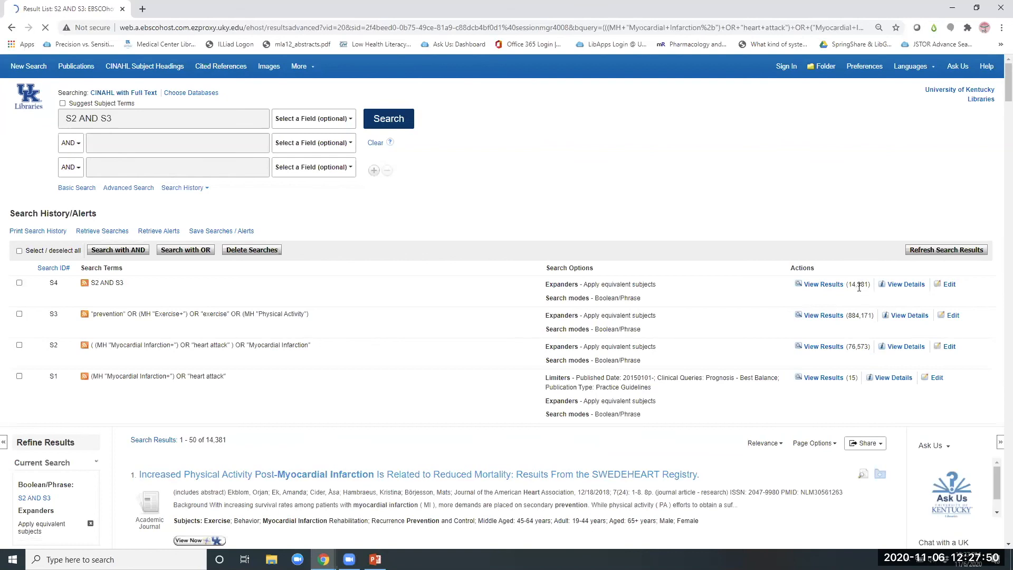
scroll(437, 266, "down", 1)
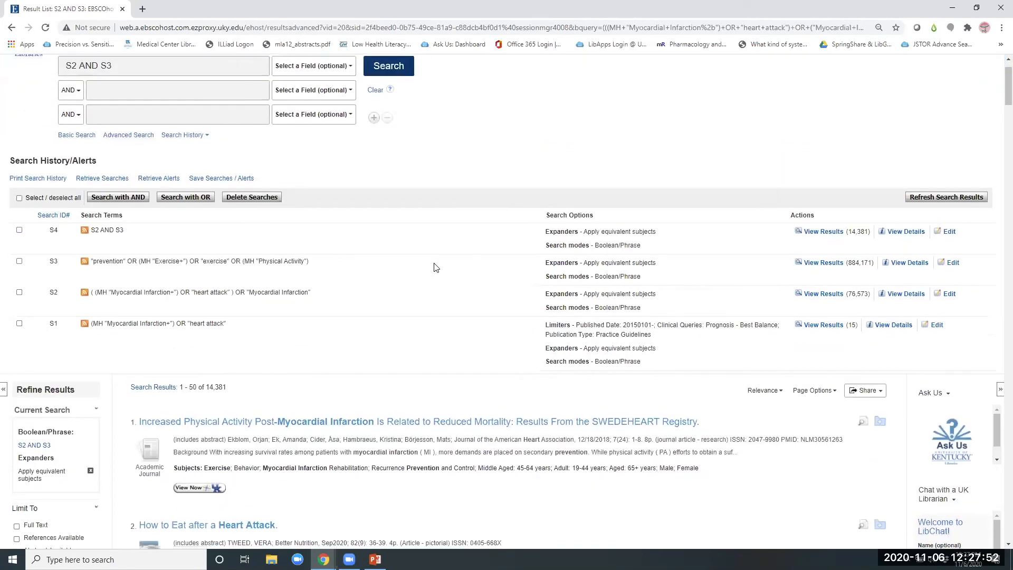
scroll(346, 348, "down", 3)
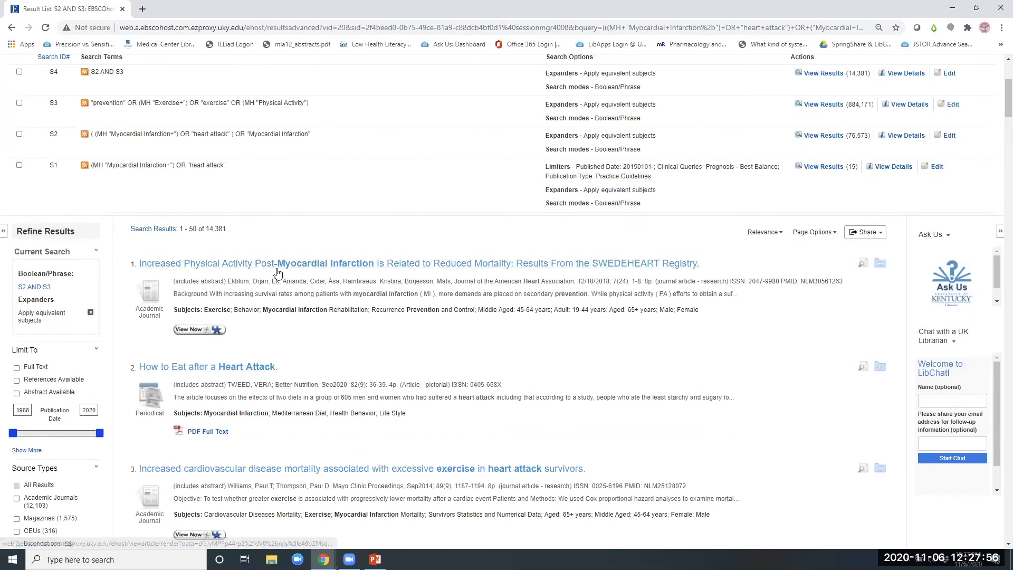
scroll(346, 373, "down", 1)
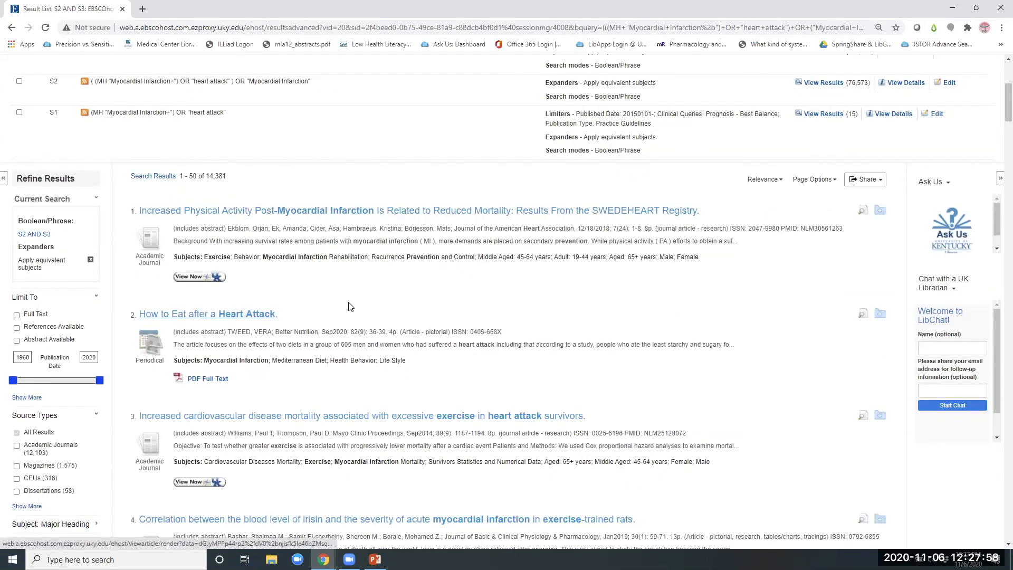
scroll(348, 306, "up", 1)
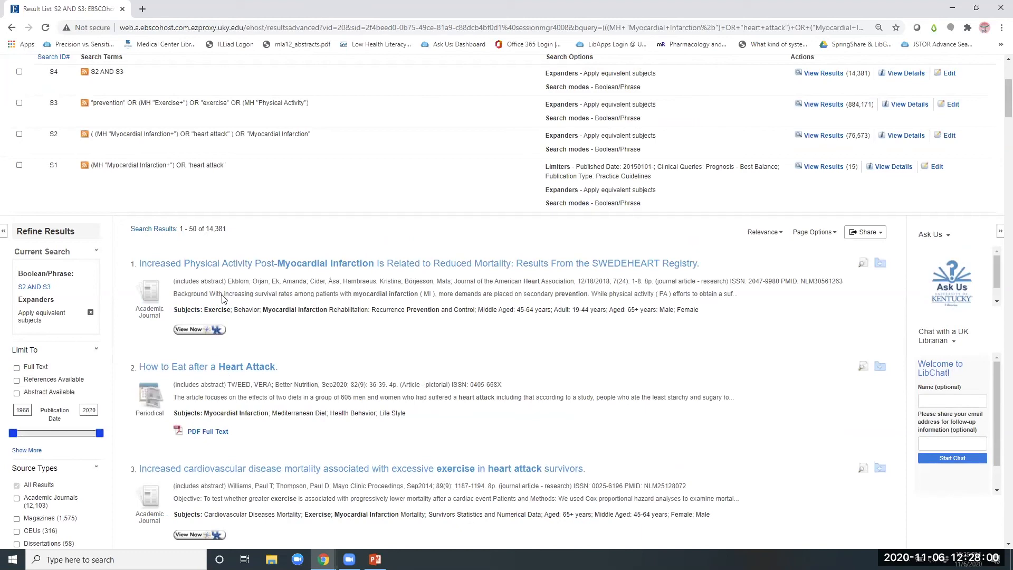
scroll(223, 299, "up", 1)
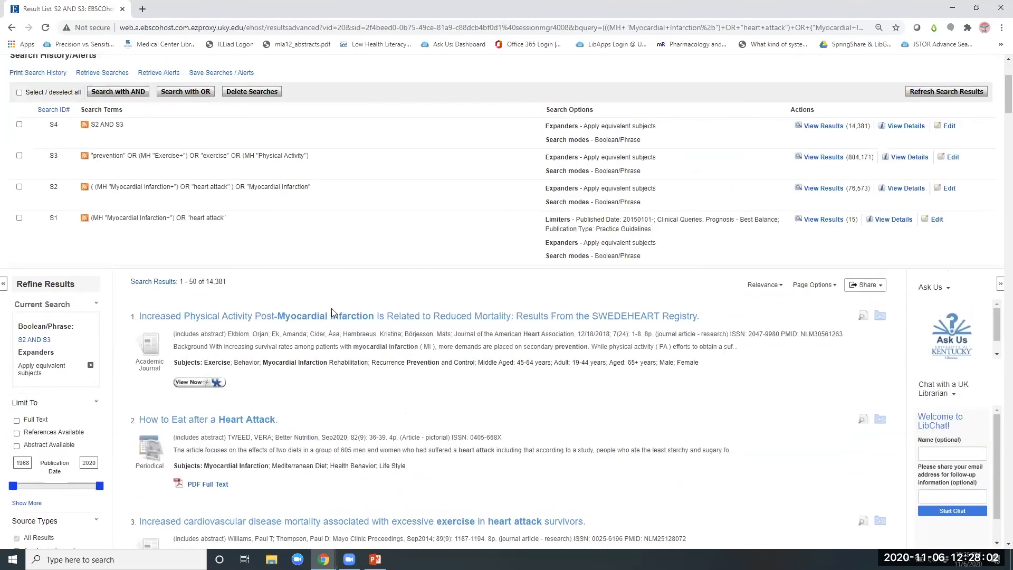
scroll(331, 308, "down", 2)
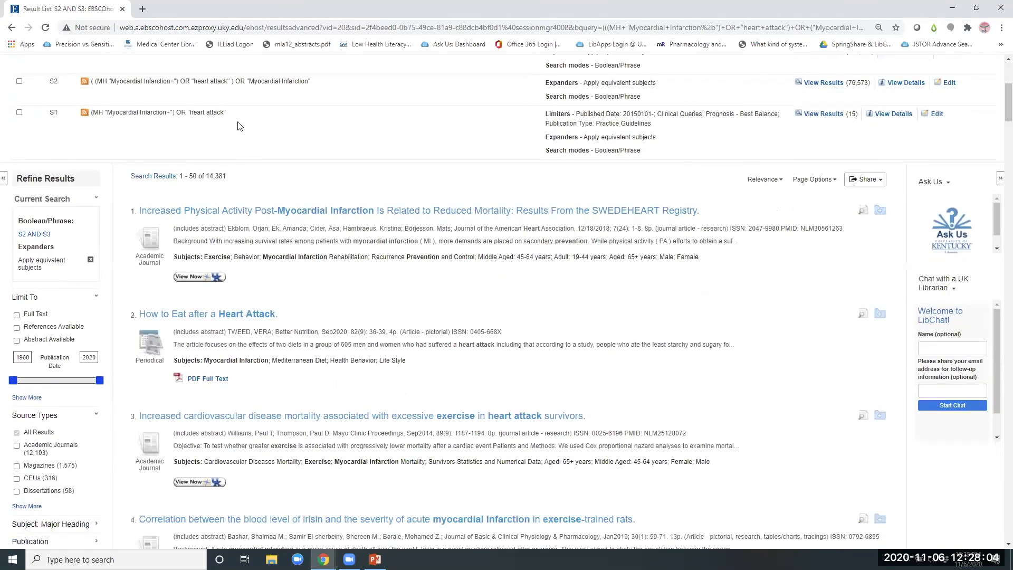
scroll(238, 126, "down", 1)
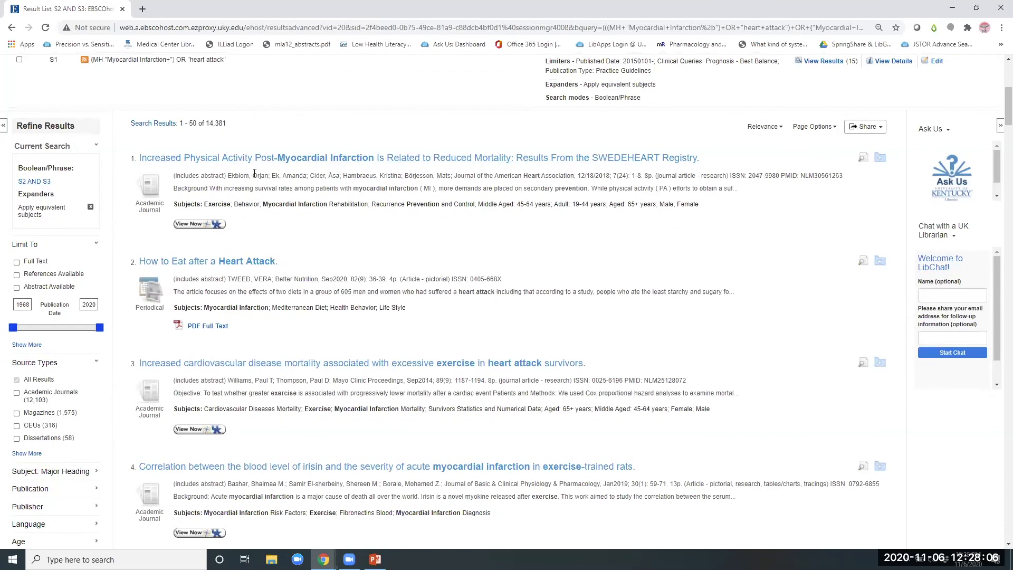
scroll(255, 173, "down", 1)
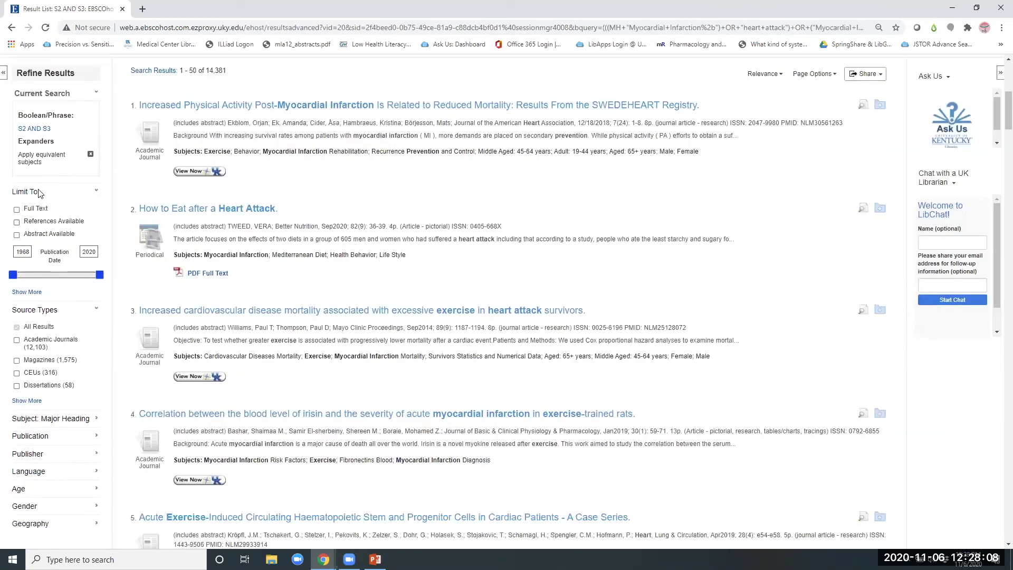
- Limit the publication date to 2015–2020
left_click(17, 254)
key("ctrl+a")
type("2015")
left_click(77, 247)
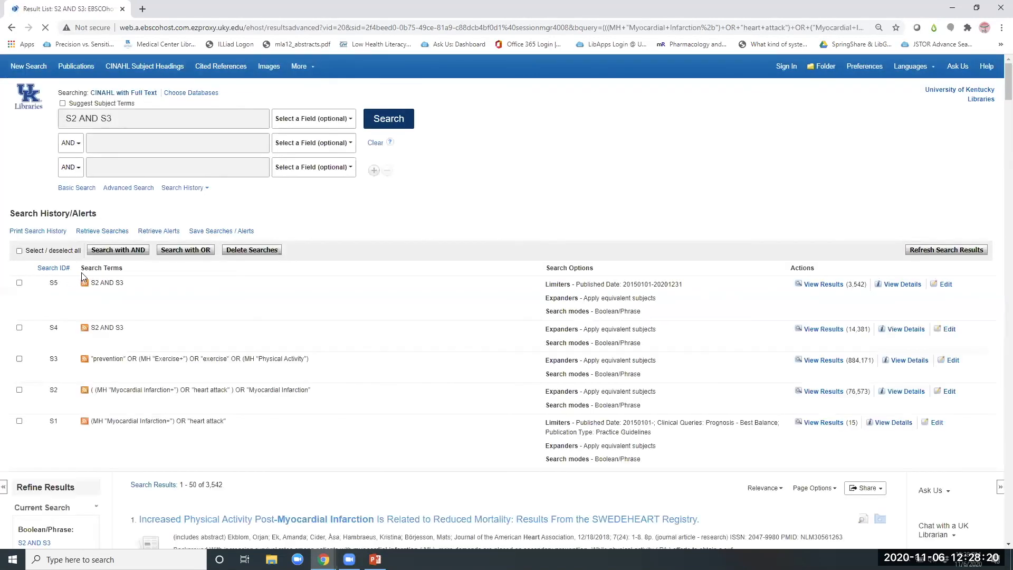
- Limit the results to English Language and Evidence-Based Practice articles
scroll(52, 317, "down", 4)
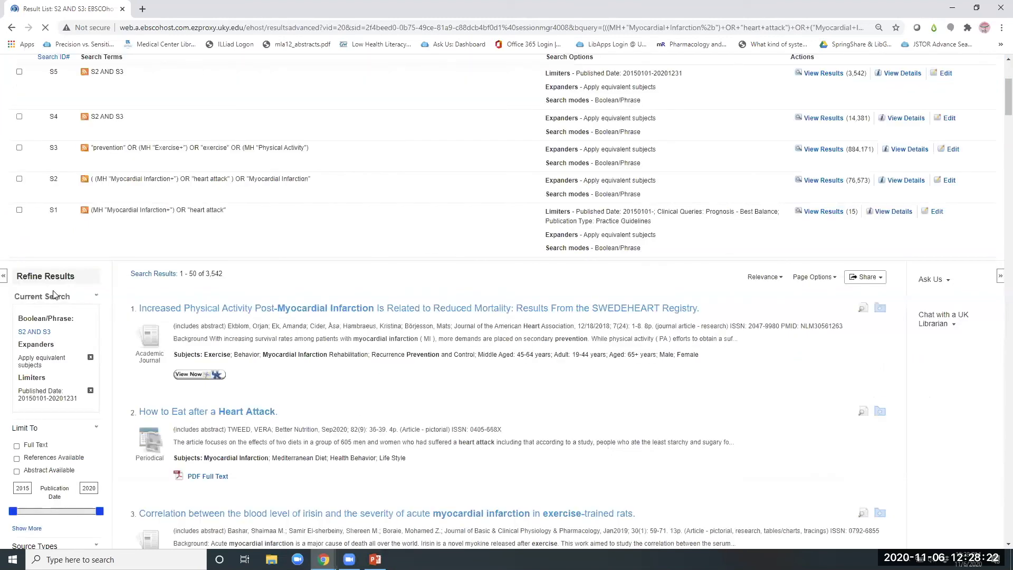
scroll(53, 294, "down", 5)
left_click(28, 265)
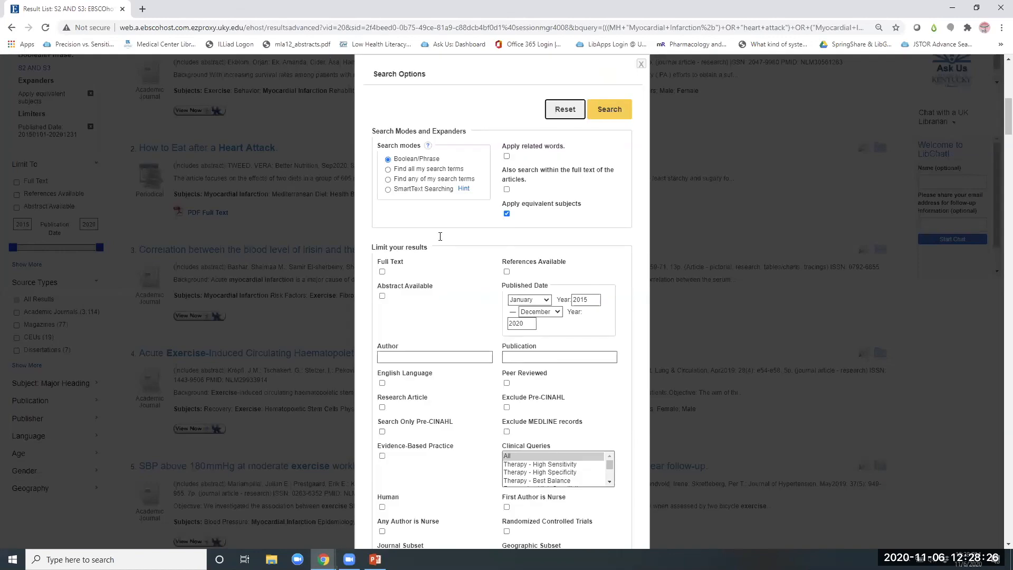
scroll(490, 224, "down", 2)
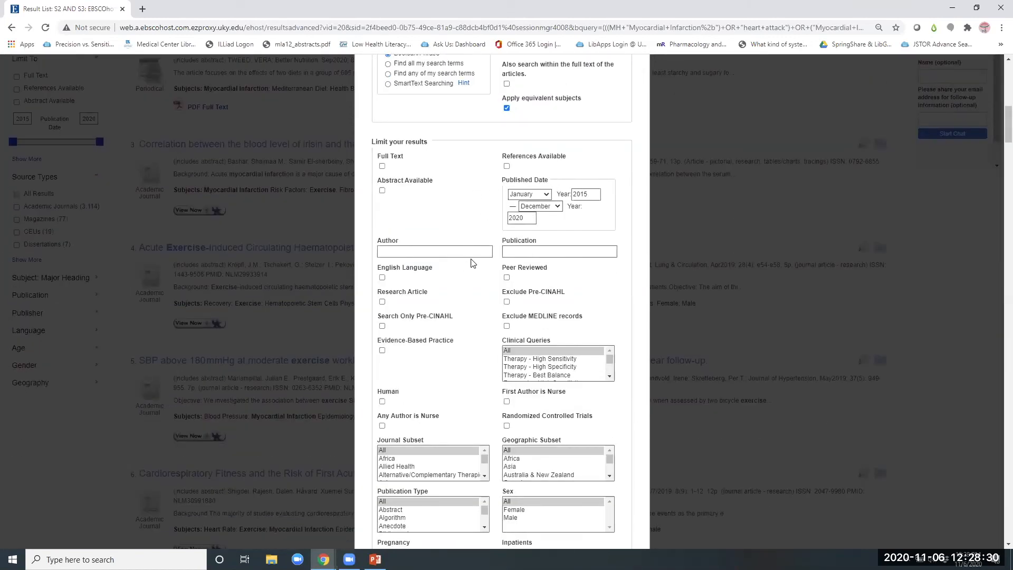
scroll(472, 263, "down", 1)
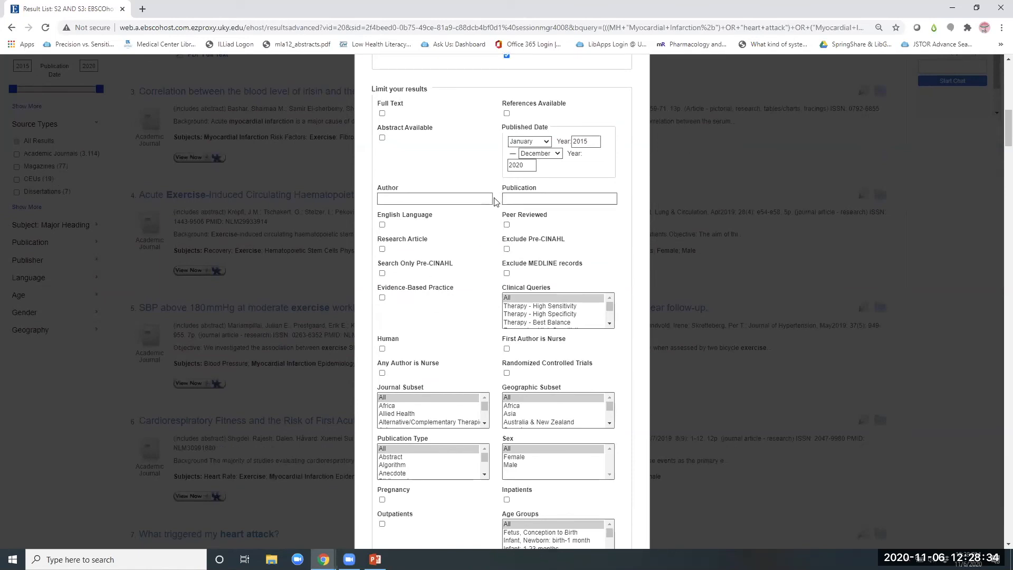
left_click(383, 225)
scroll(379, 232, "down", 1)
left_click(382, 246)
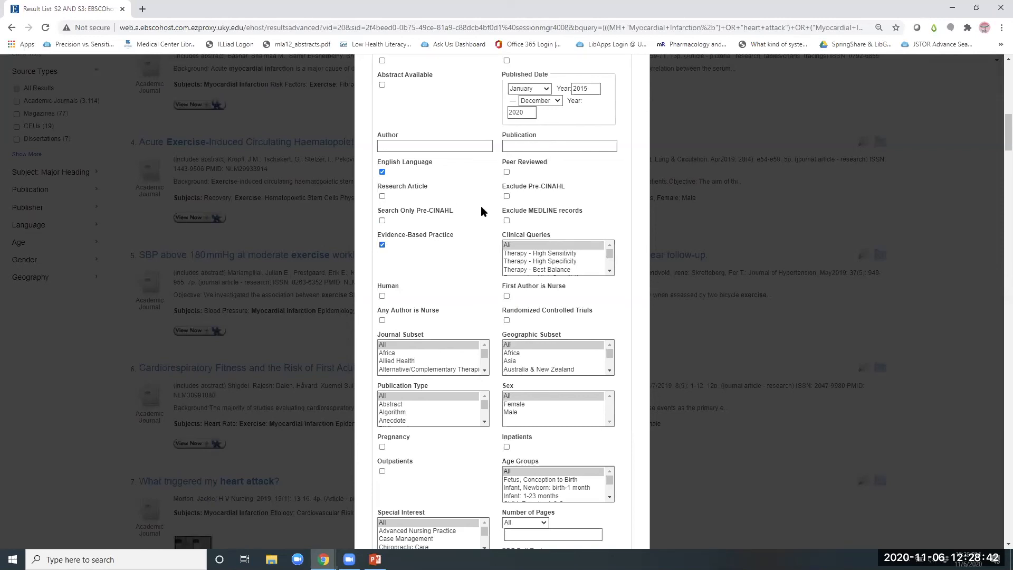
- Restrict Age Groups to Adult: 19-44 and Middle Aged: 45-64 years and run the search
scroll(474, 208, "down", 1)
scroll(474, 208, "down", 2)
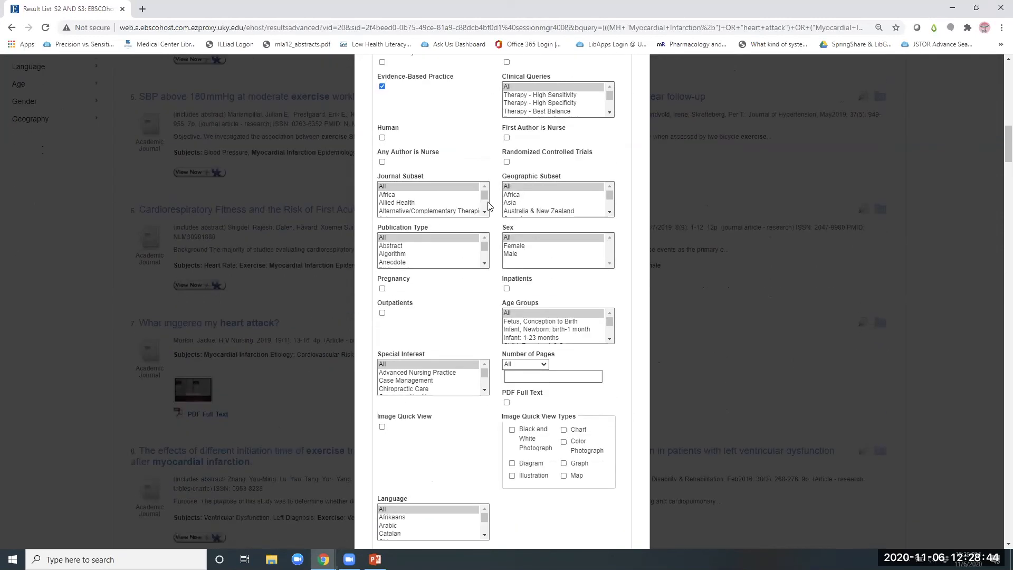
left_click(610, 340)
left_click(610, 339)
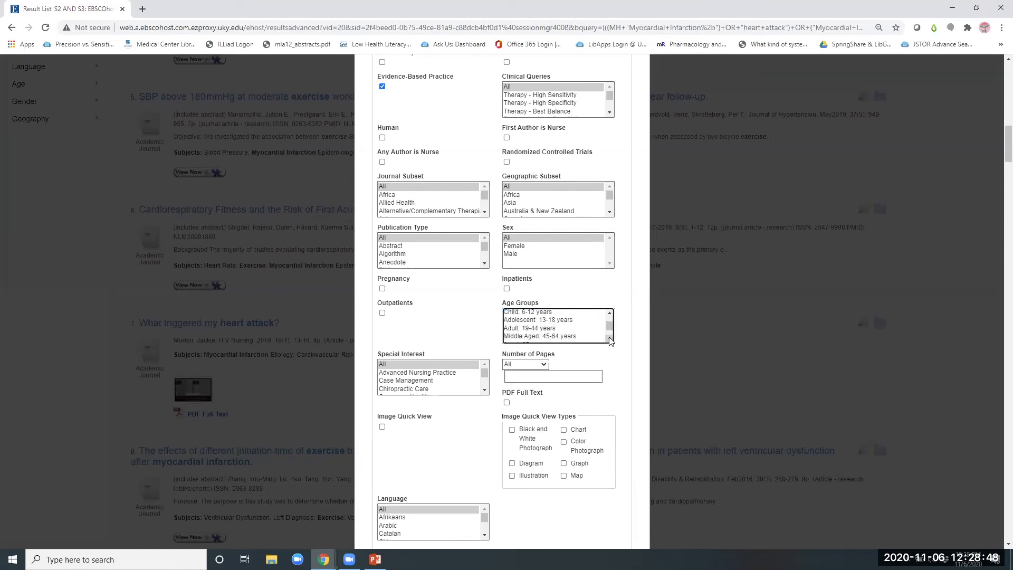
left_click(557, 331)
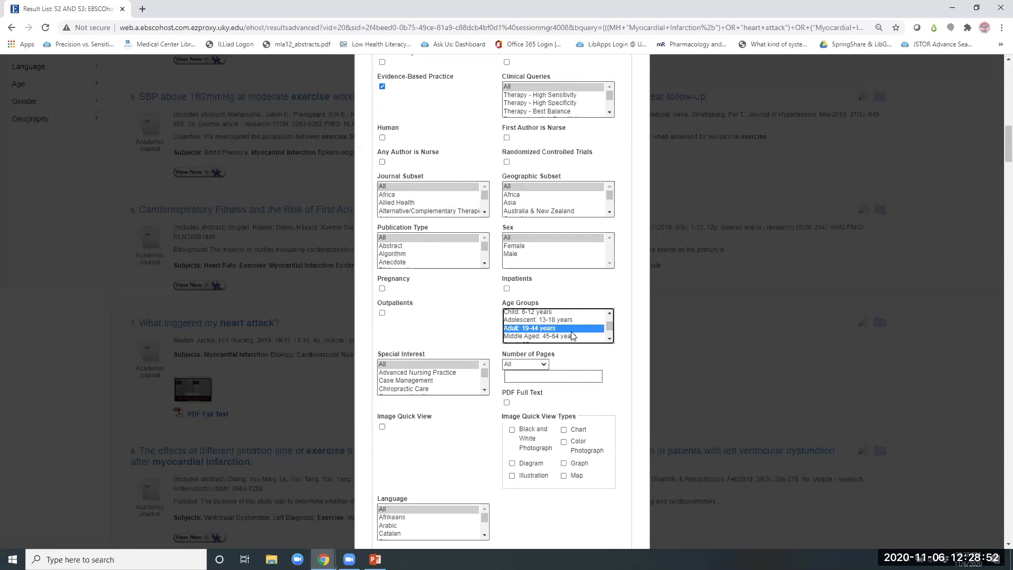
left_click(555, 336, "ctrl")
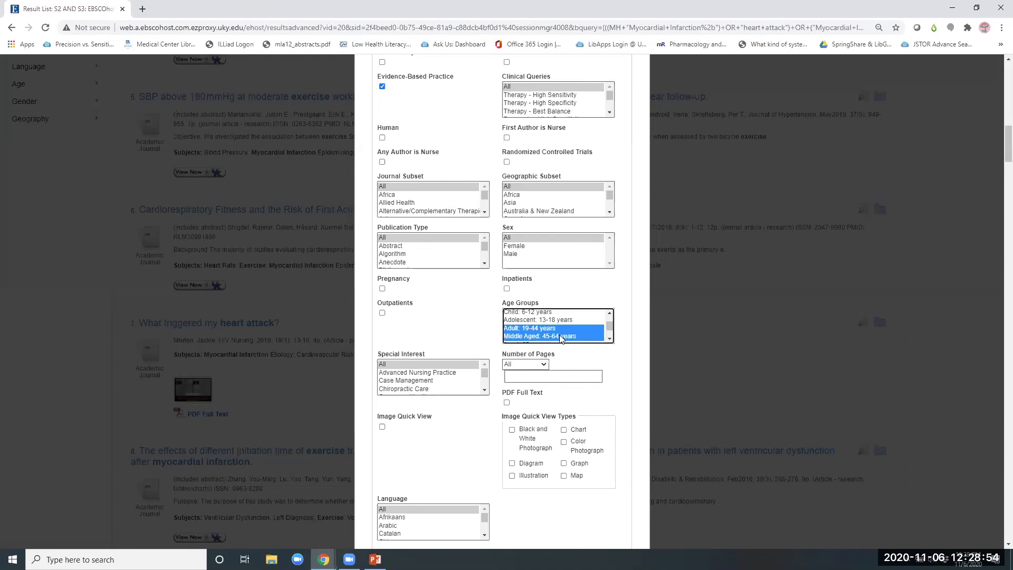
scroll(560, 323, "down", 2)
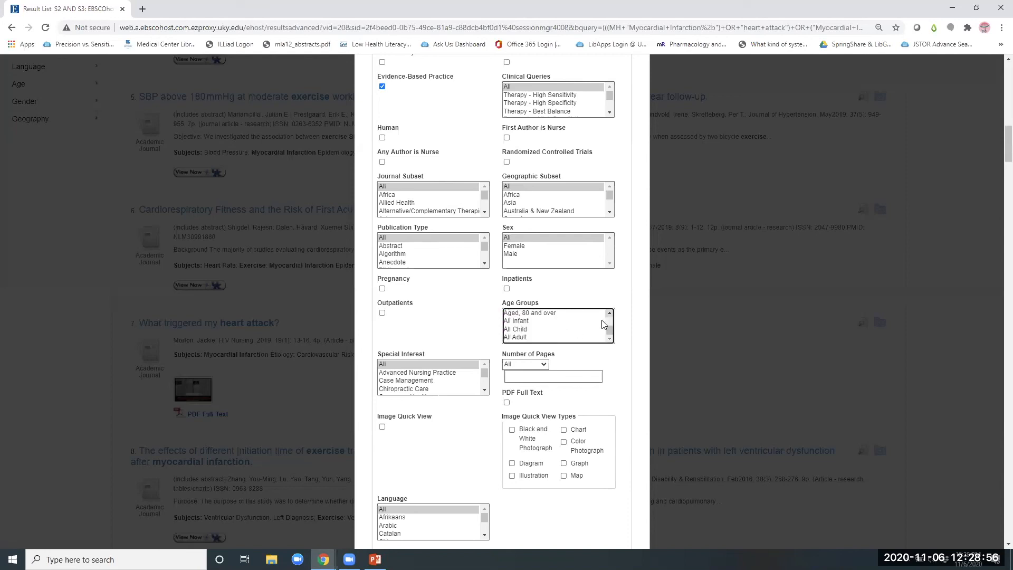
scroll(590, 353, "down", 1)
scroll(590, 358, "down", 2)
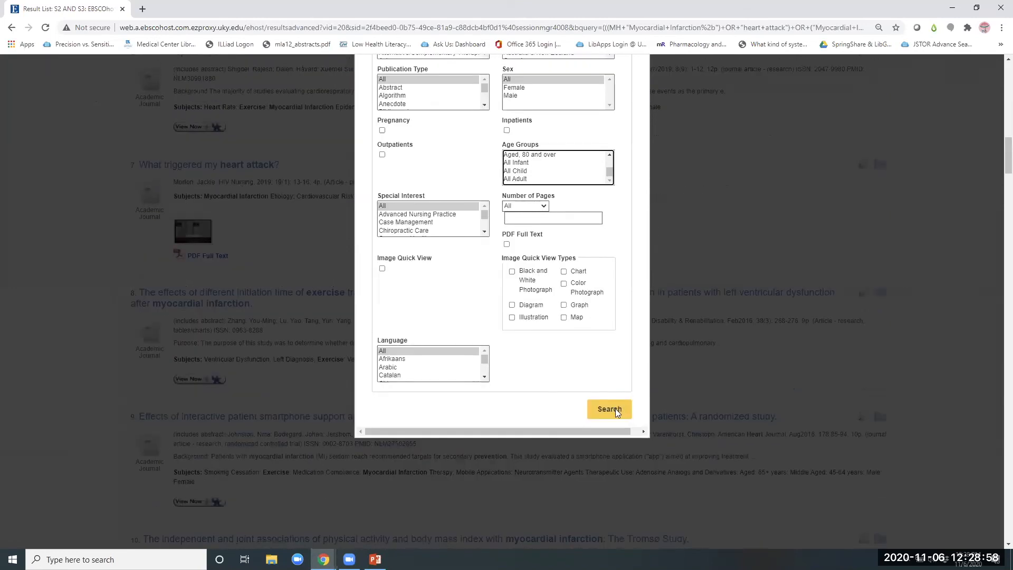
left_click(612, 409)
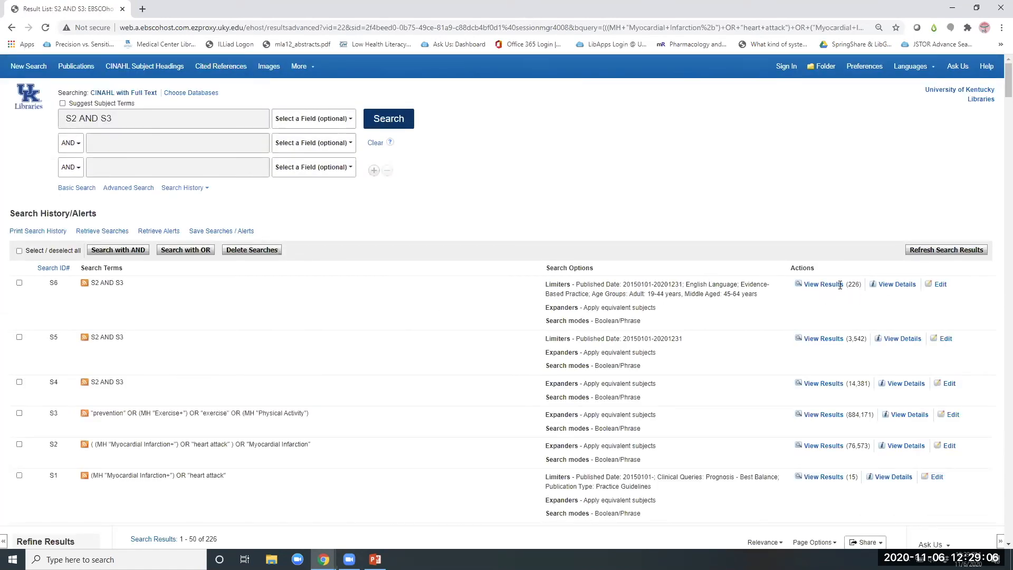
- Scroll down to S6's 226 results, led by a smartphone support app study for MI patients
scroll(802, 294, "down", 2)
scroll(801, 294, "down", 2)
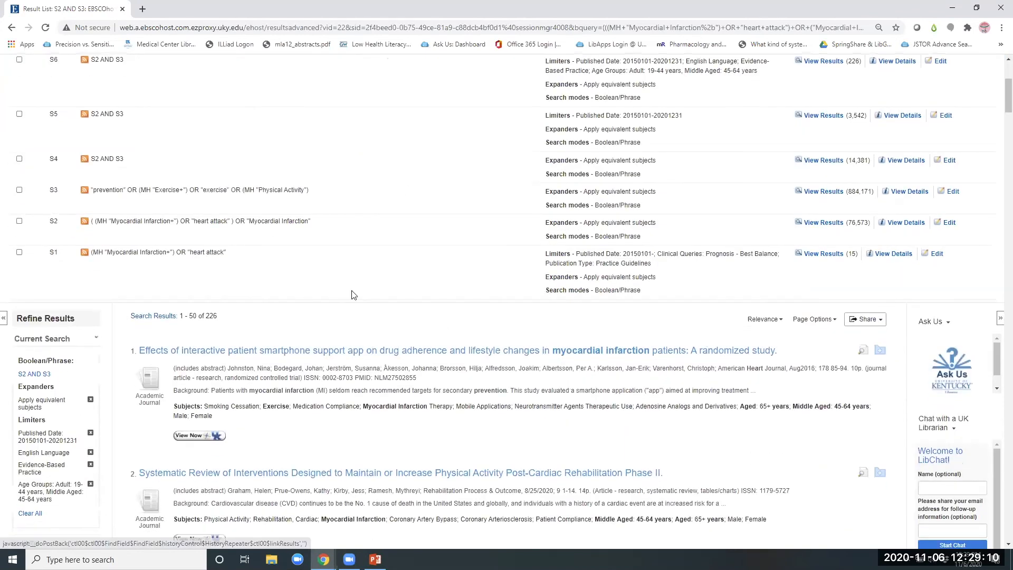
scroll(801, 288, "down", 4)
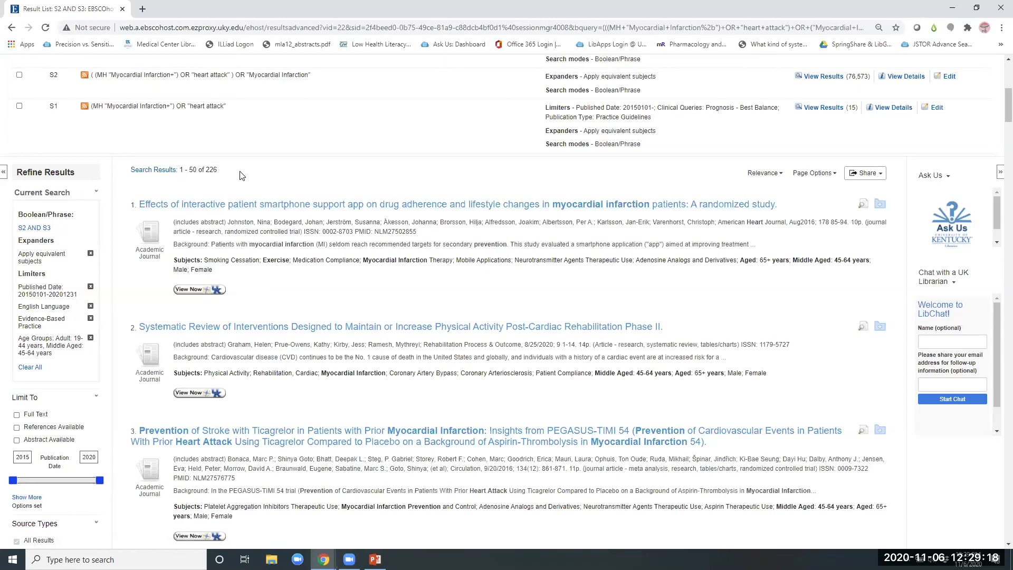
- Replace S2 AND S3 in the first search box with 'walking OR walk' and list the searchable fields
scroll(402, 245, "up", 1)
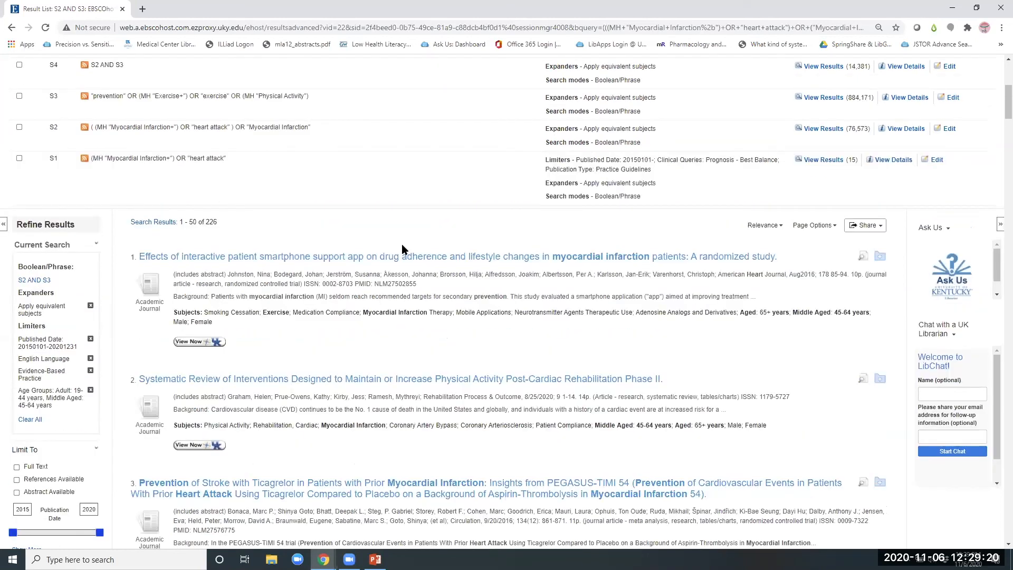
scroll(391, 244, "up", 6)
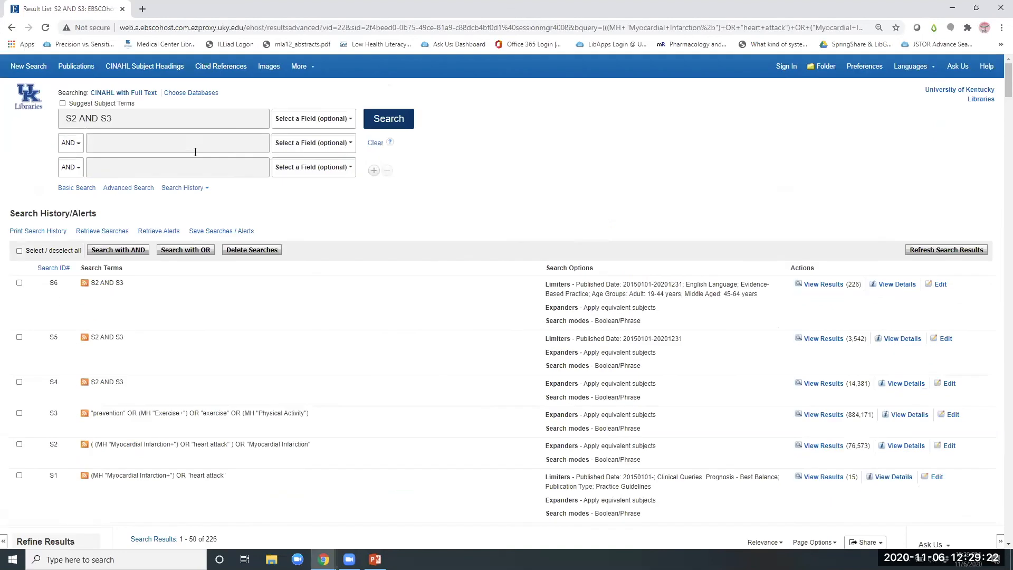
left_click(375, 143)
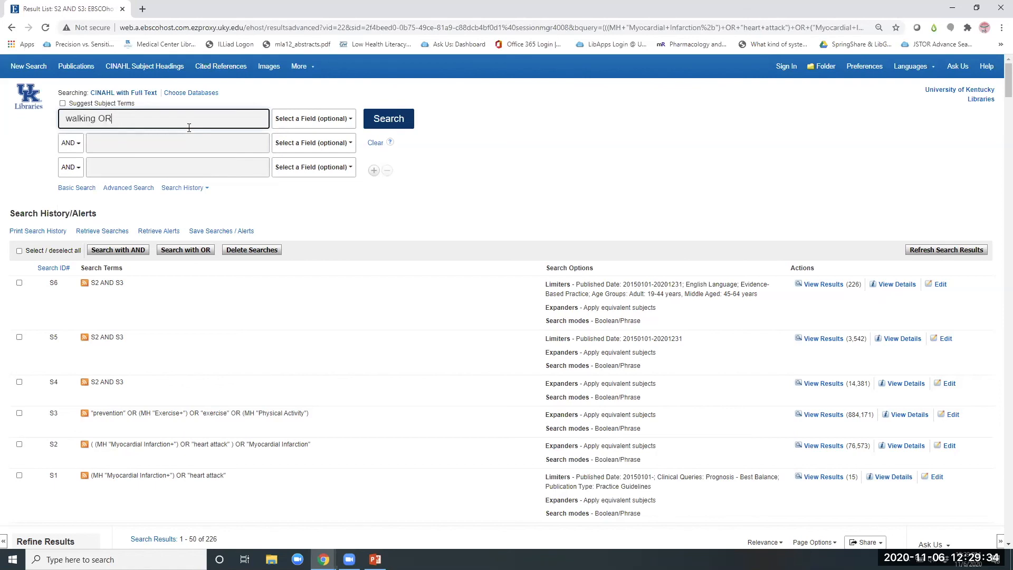
type("alk")
left_click(317, 129)
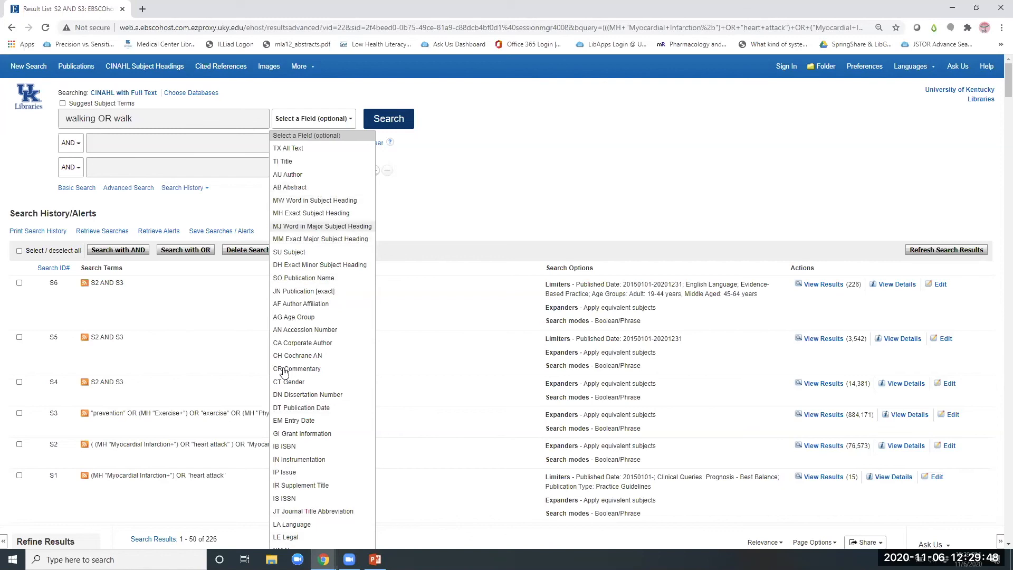
scroll(325, 486, "down", 1)
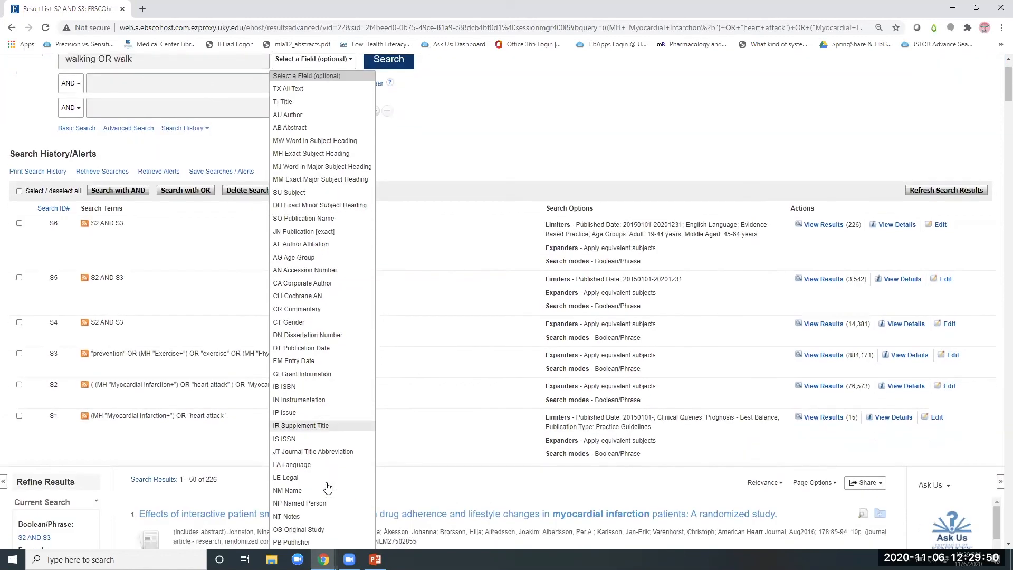
scroll(327, 486, "down", 5)
scroll(327, 221, "up", 6)
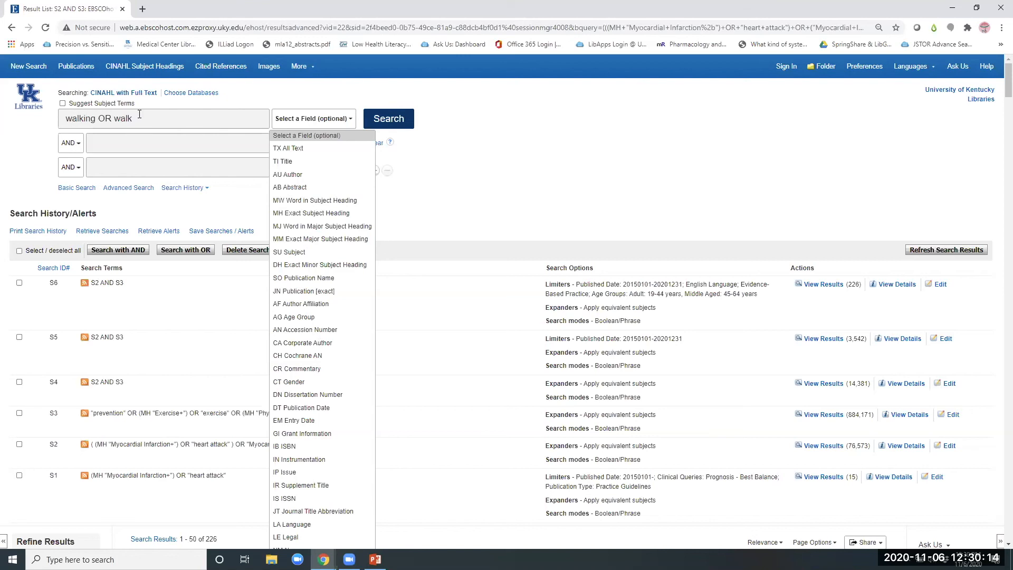
- Search abstracts for walking OR walk (606 results), then combine S6 AND S7 for 4 results
left_click(311, 190)
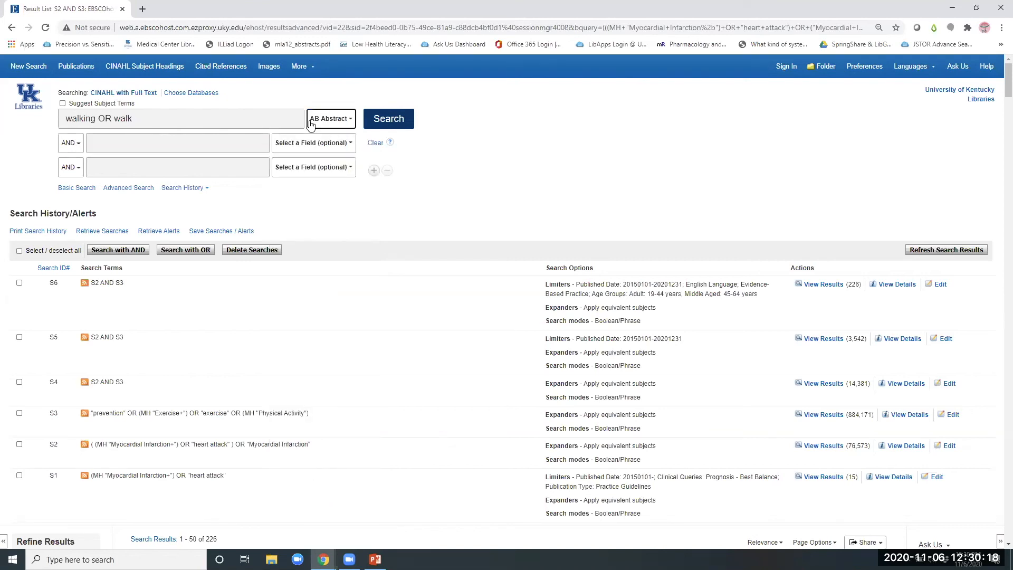
left_click(397, 121)
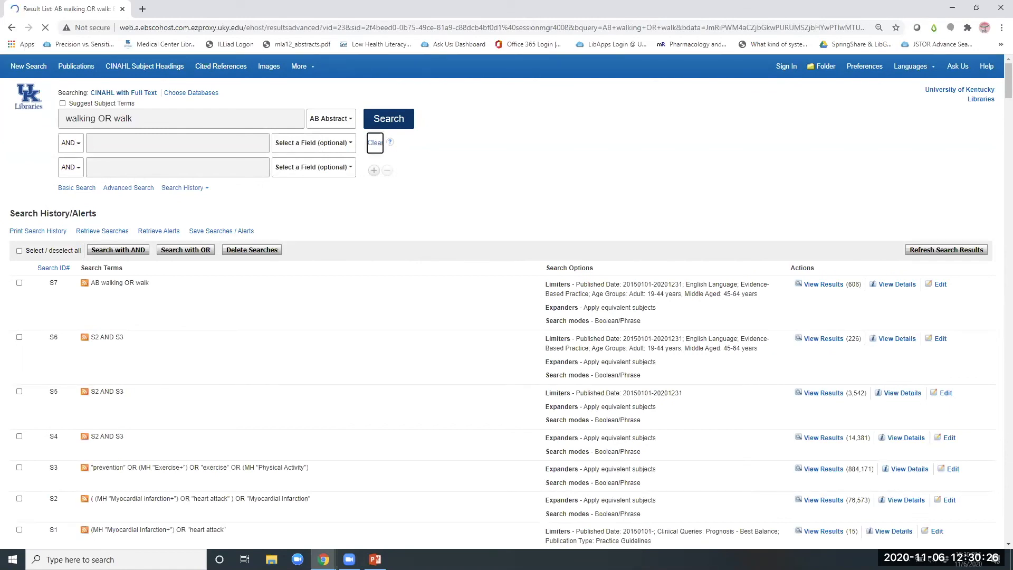
left_click(19, 337)
left_click(19, 283)
left_click(375, 142)
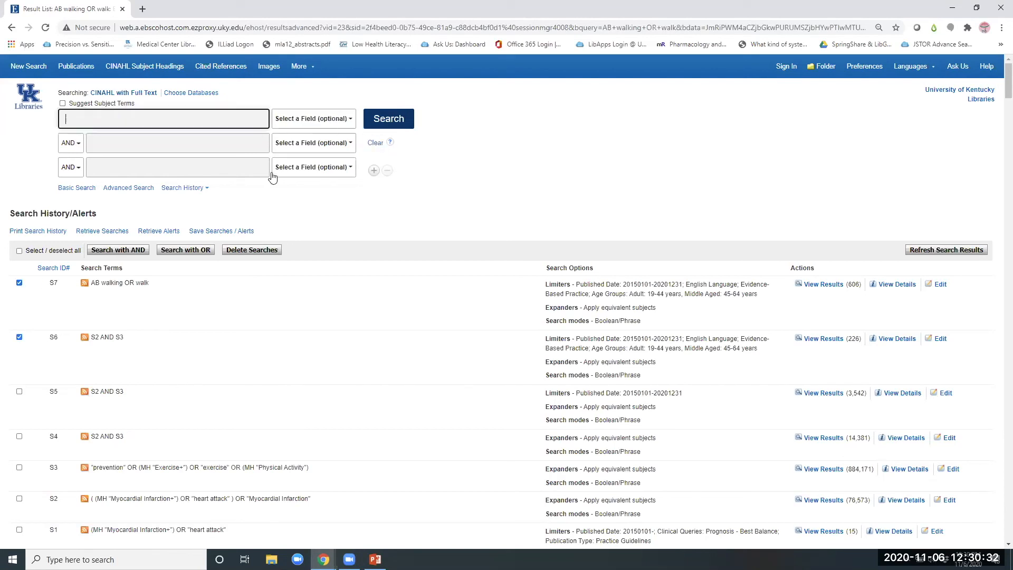
left_click(125, 250)
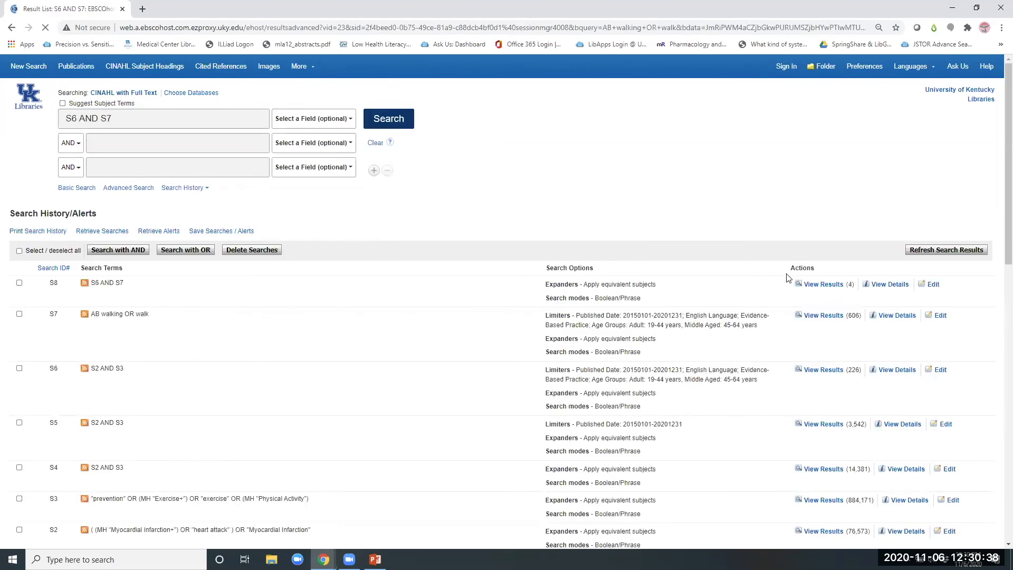
scroll(870, 279, "down", 1)
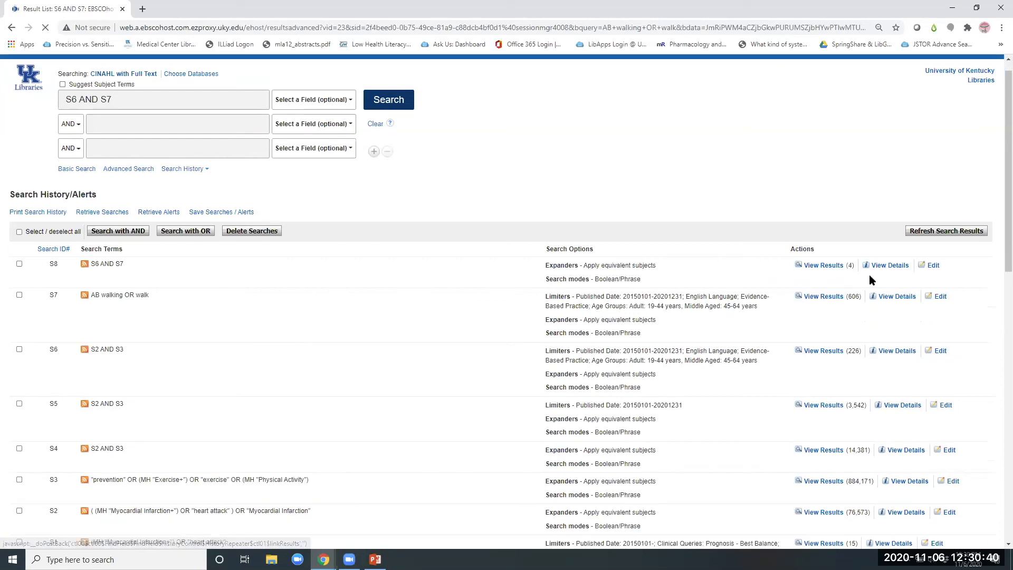
scroll(865, 273, "down", 2)
left_click_drag(848, 264, 859, 263)
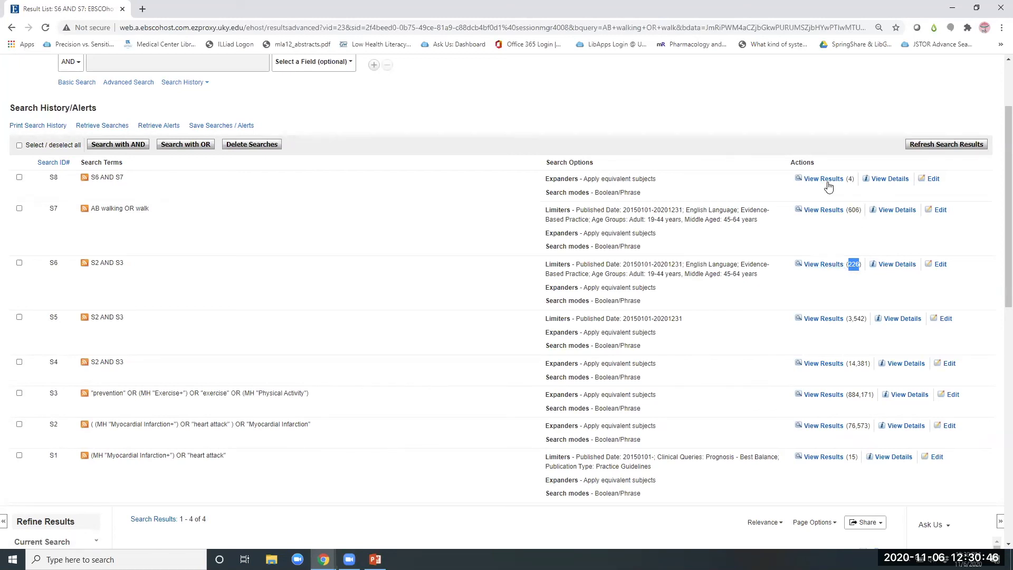
scroll(771, 219, "down", 1)
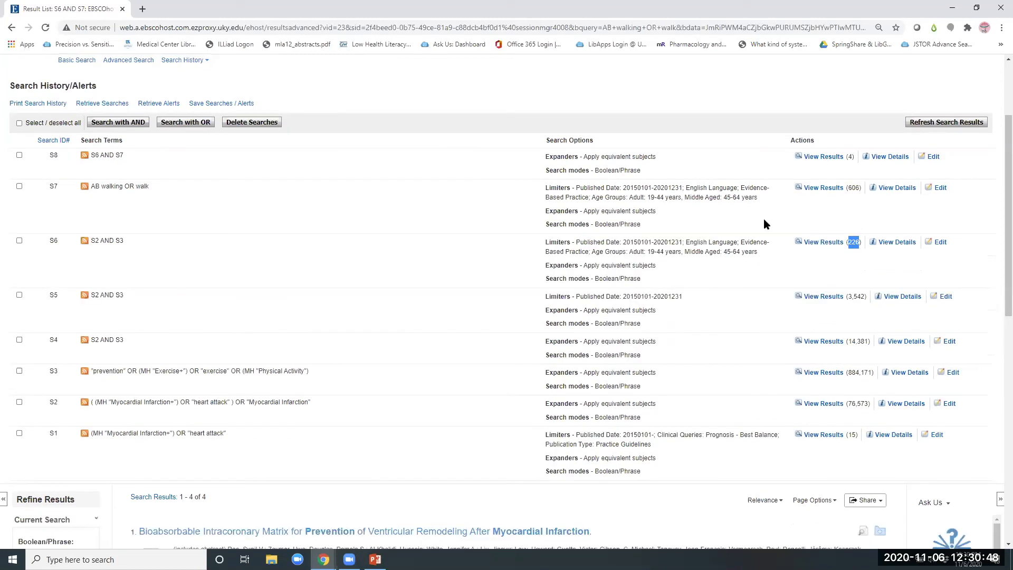
scroll(765, 224, "down", 7)
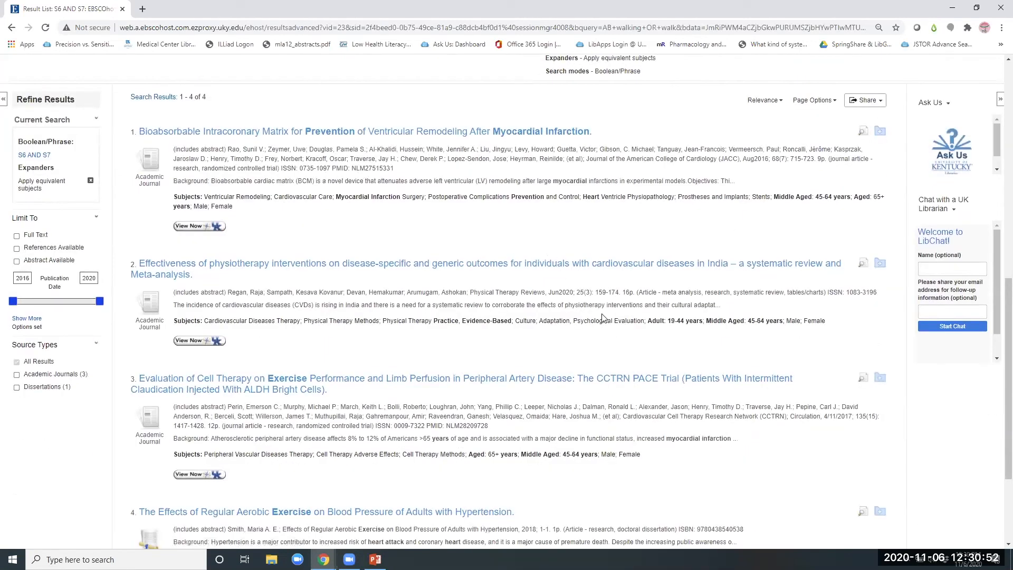
scroll(607, 317, "down", 1)
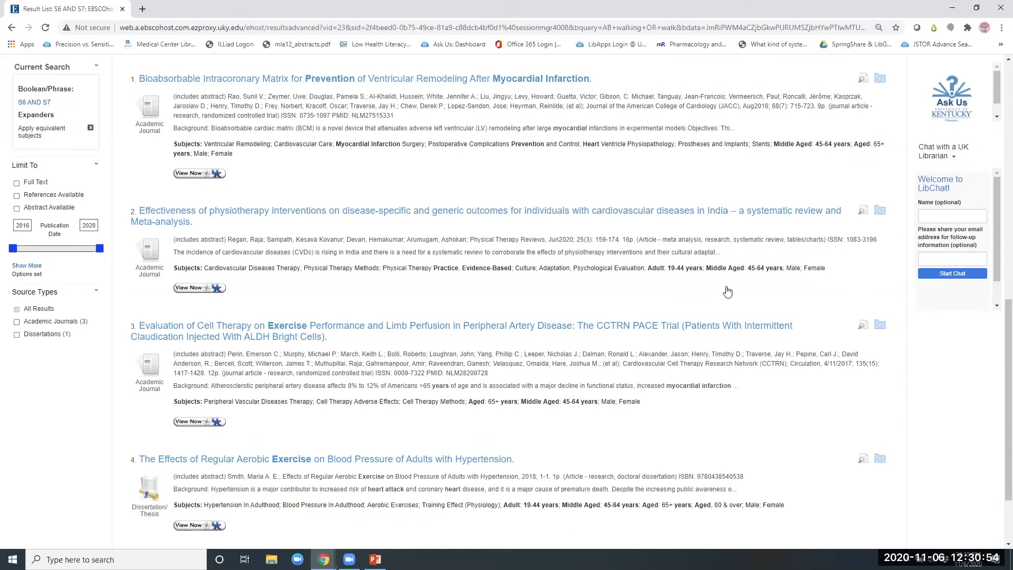
scroll(723, 291, "down", 1)
scroll(634, 355, "down", 1)
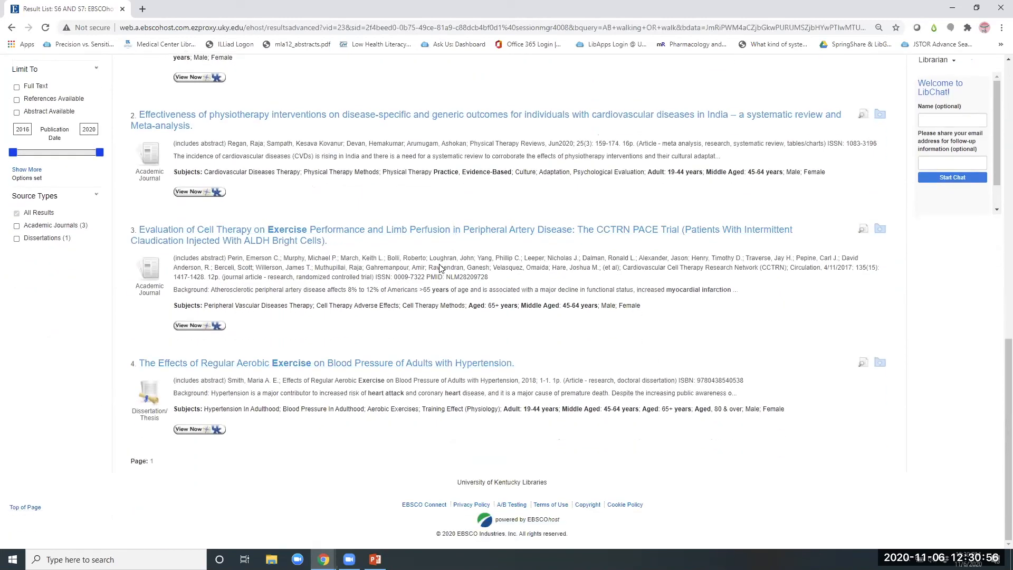
scroll(440, 268, "up", 3)
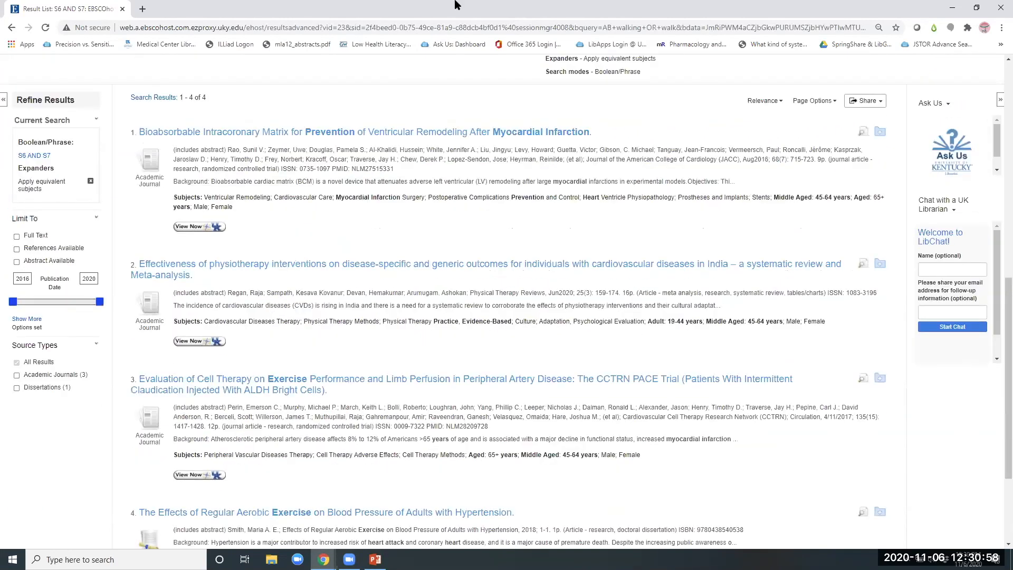
scroll(724, 268, "up", 1)
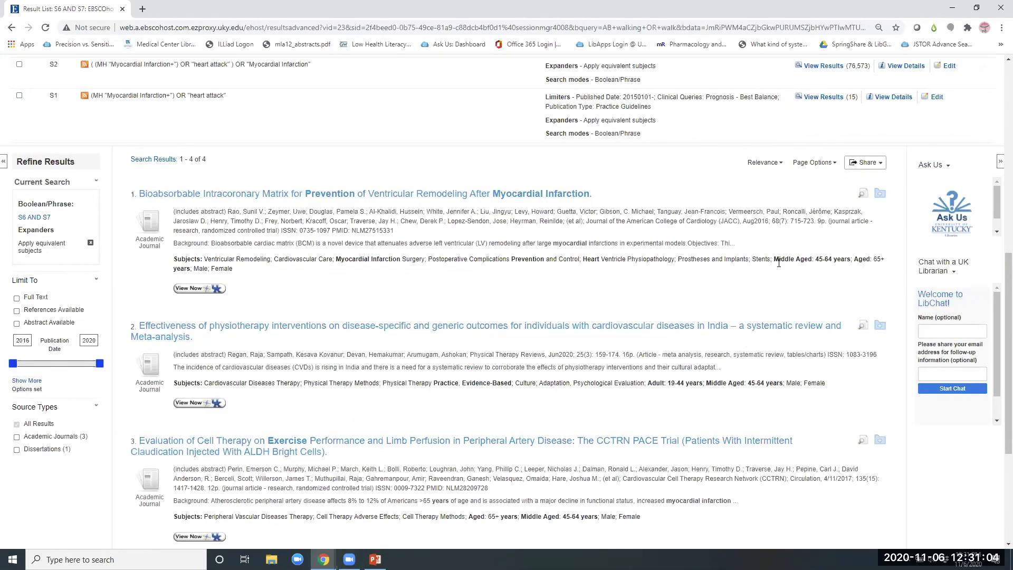
left_click(820, 165)
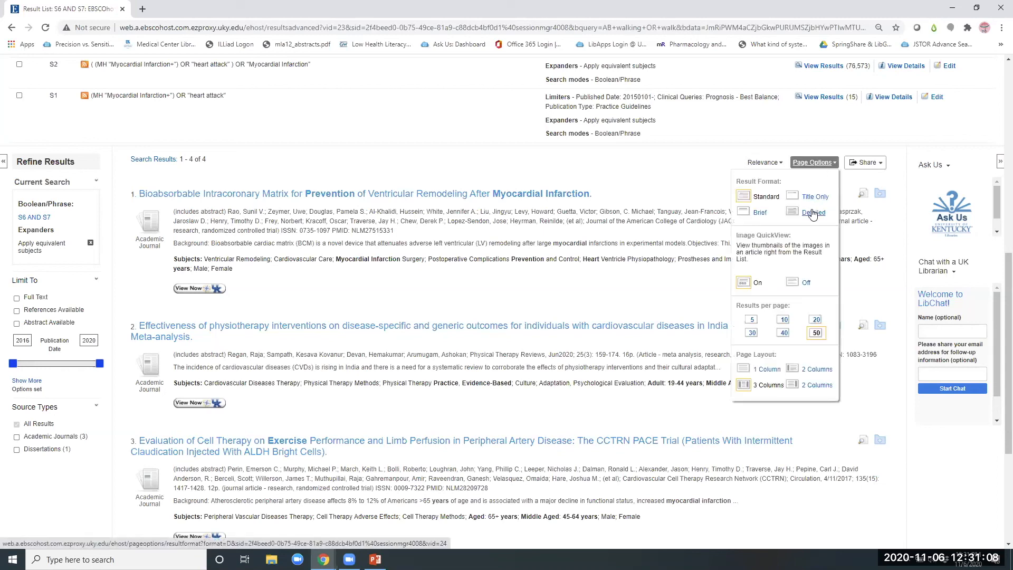
left_click(813, 214)
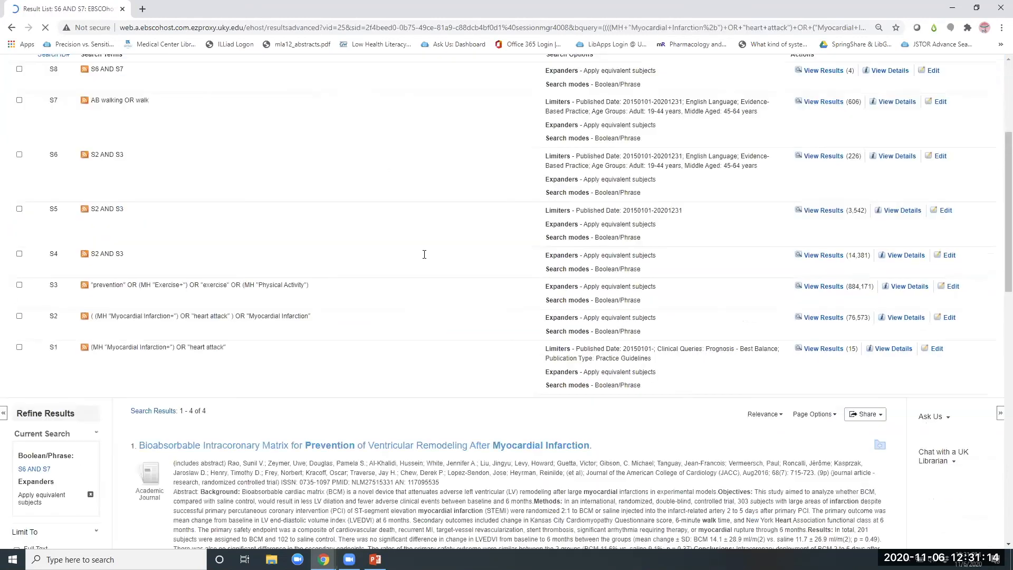
scroll(791, 161, "down", 4)
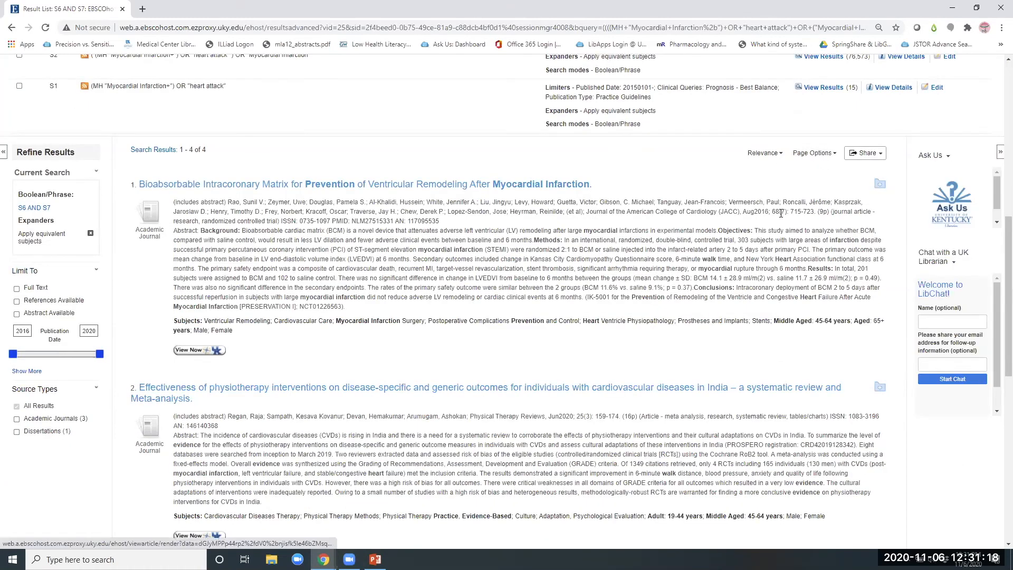
scroll(472, 229, "down", 1)
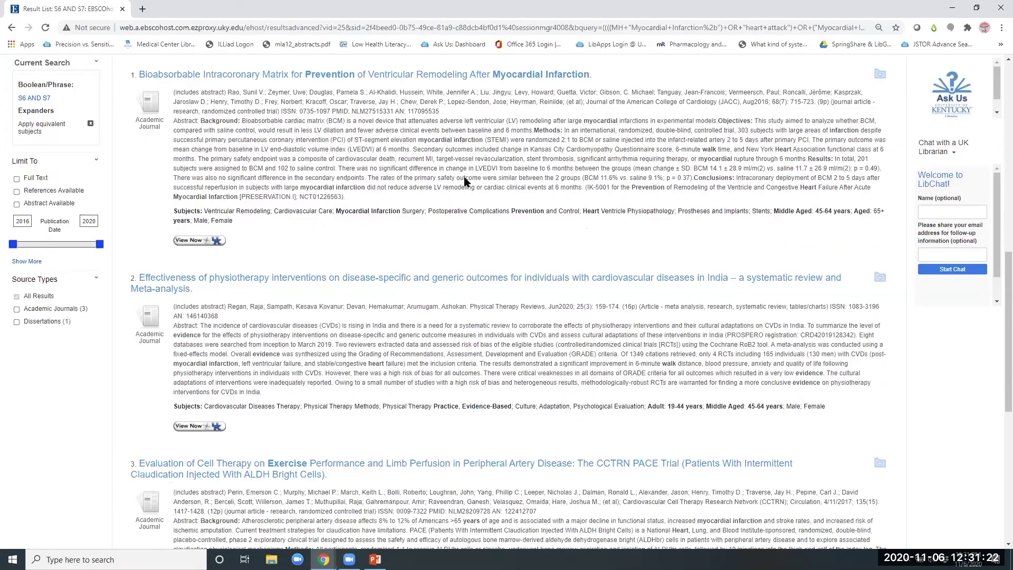
scroll(531, 294, "down", 1)
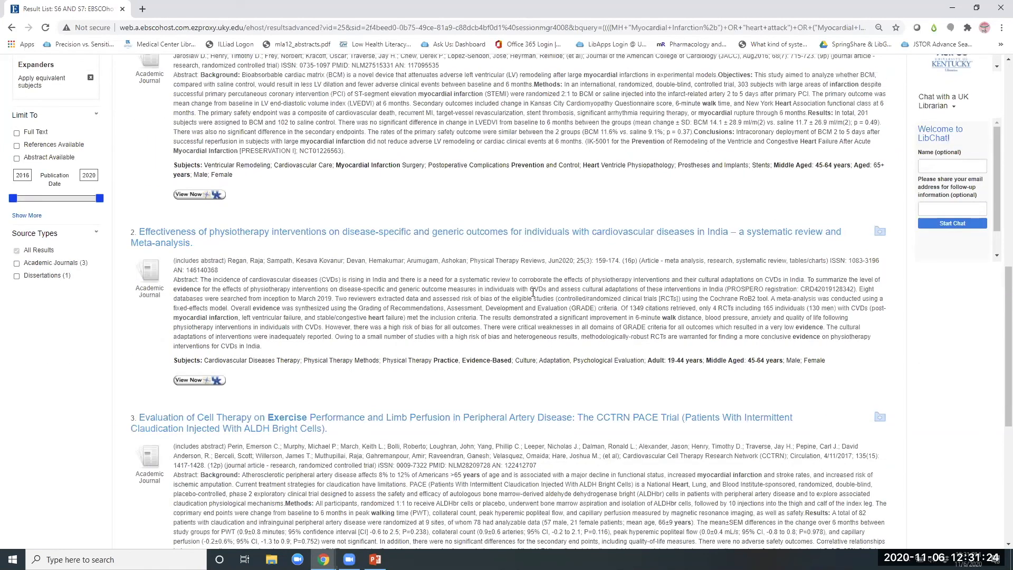
scroll(443, 168, "up", 3)
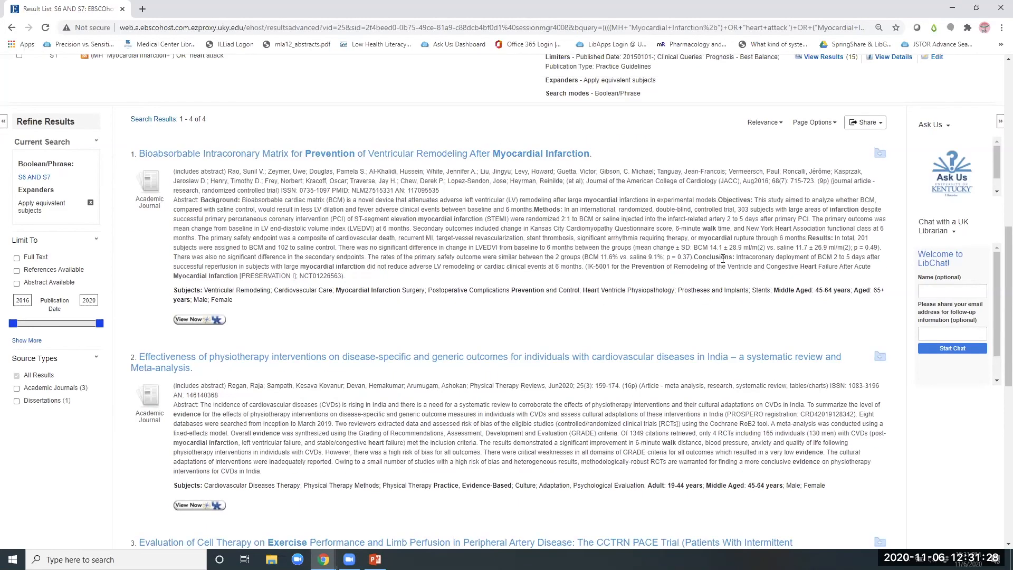
scroll(722, 258, "down", 2)
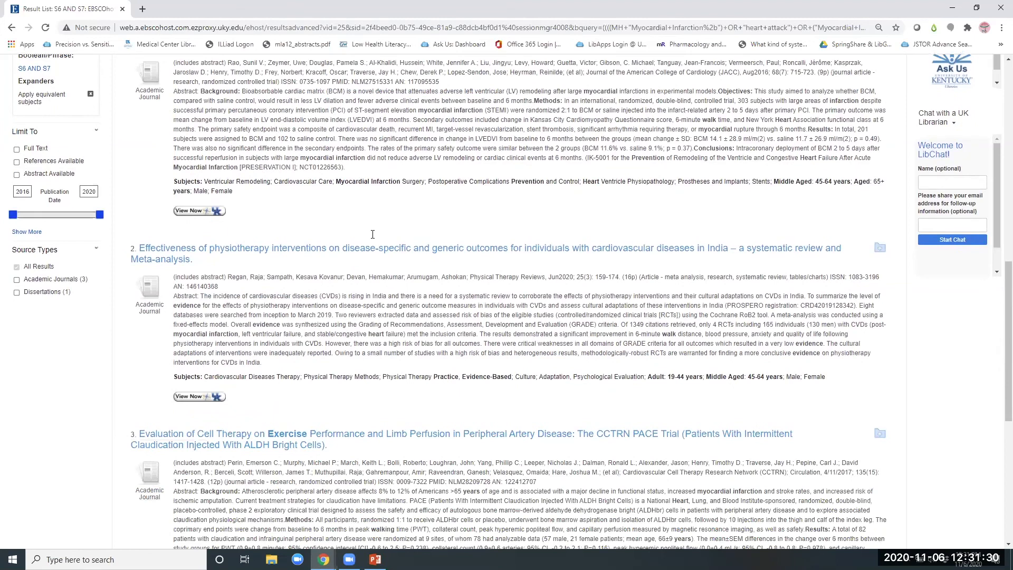
scroll(373, 234, "down", 2)
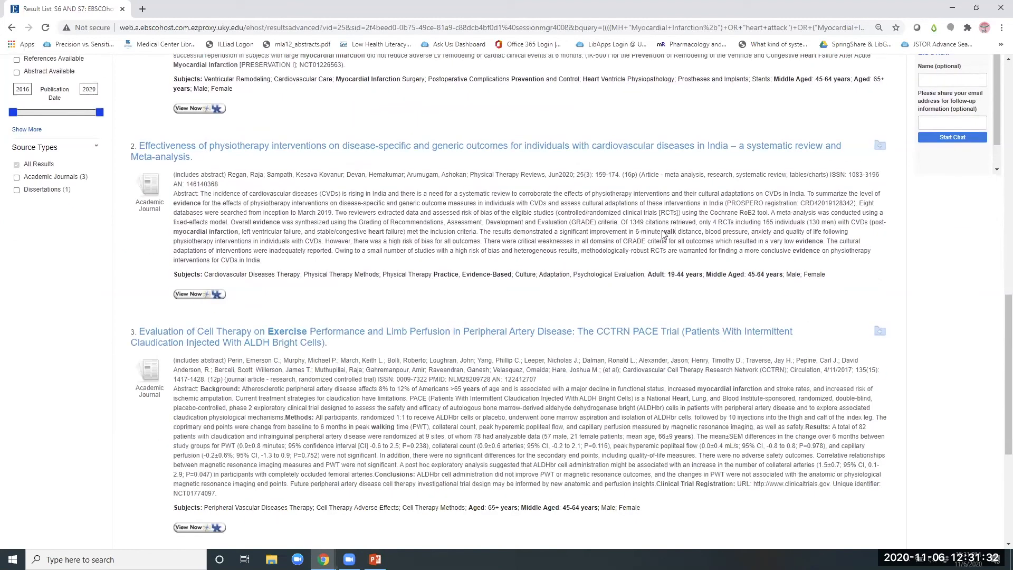
double_click(678, 232)
left_click(652, 232)
scroll(330, 212, "down", 1)
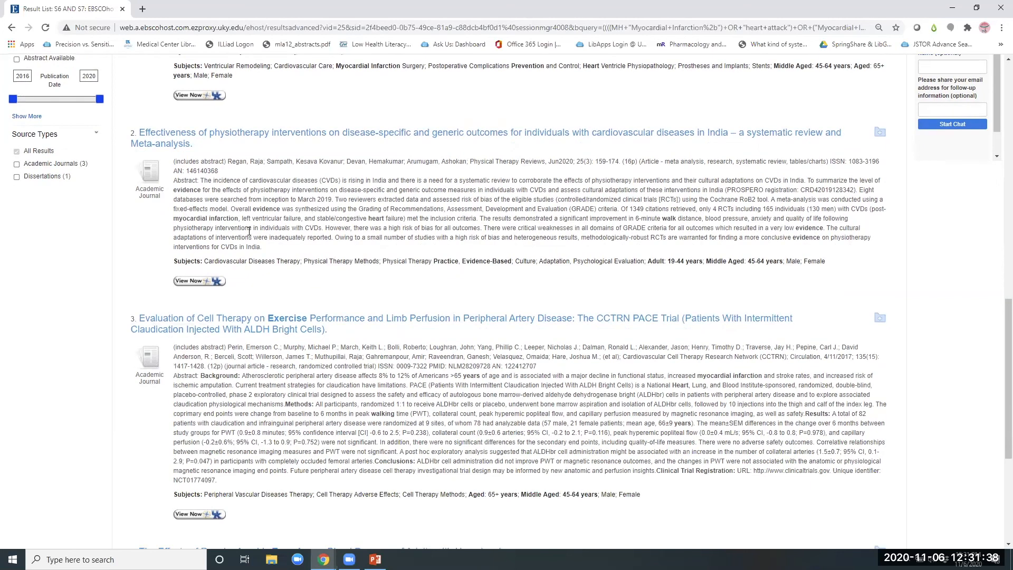
scroll(376, 217, "down", 4)
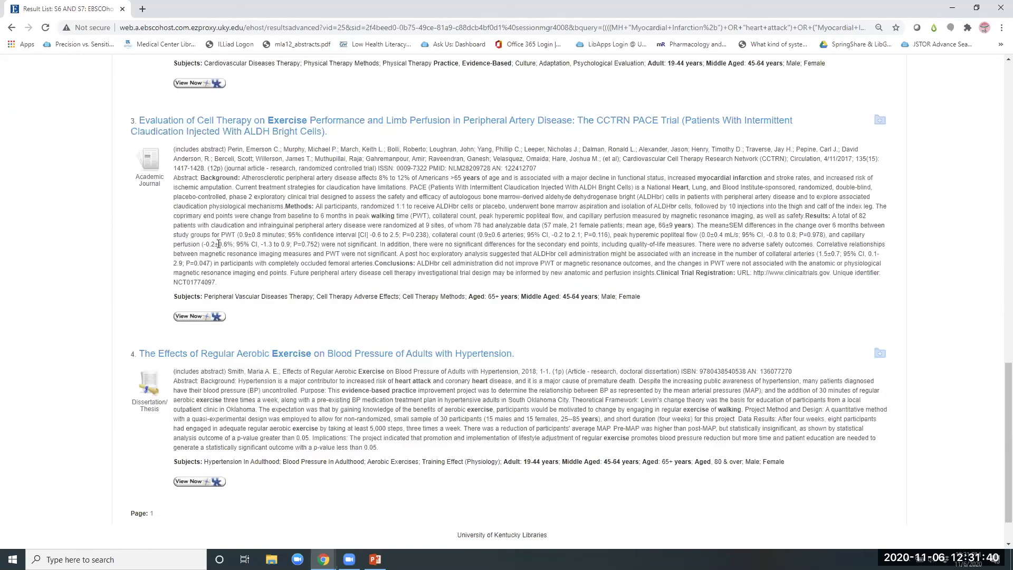
scroll(238, 191, "up", 2)
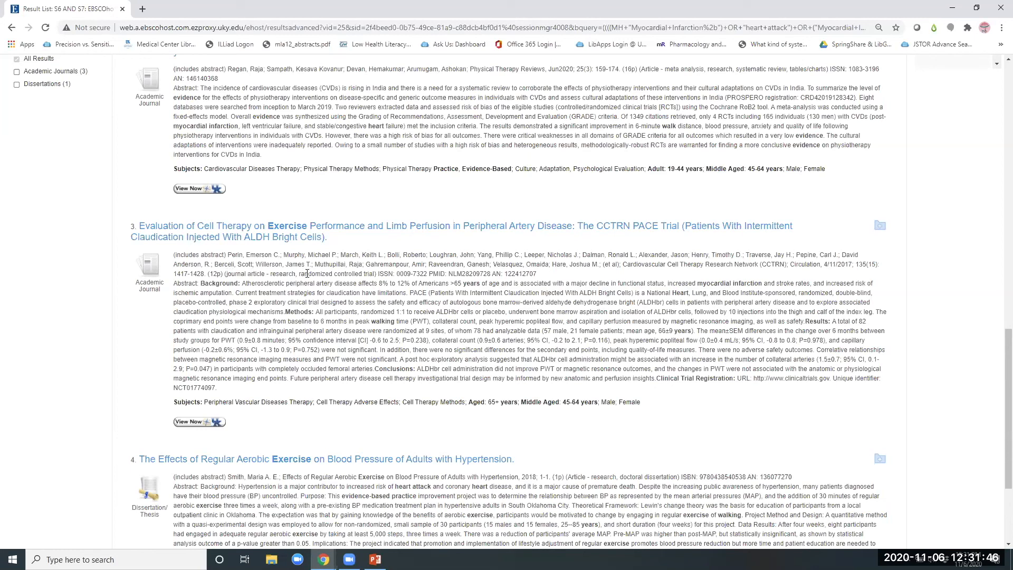
- Highlight the publication types of results 1–4, including result 4's Dissertation/Thesis and result 1's randomized controlled trial
left_click_drag(224, 274, 379, 275)
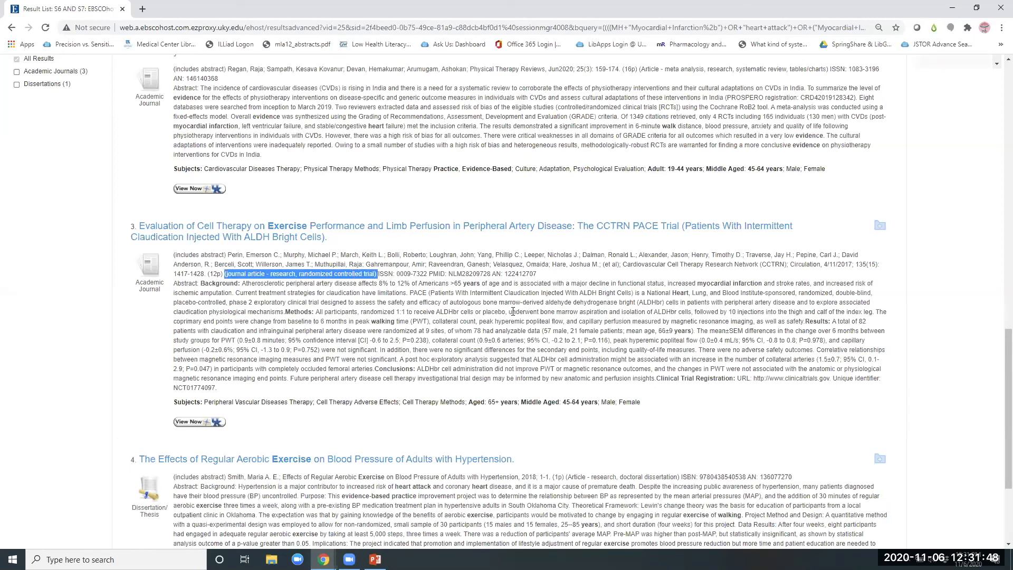
scroll(324, 281, "down", 1)
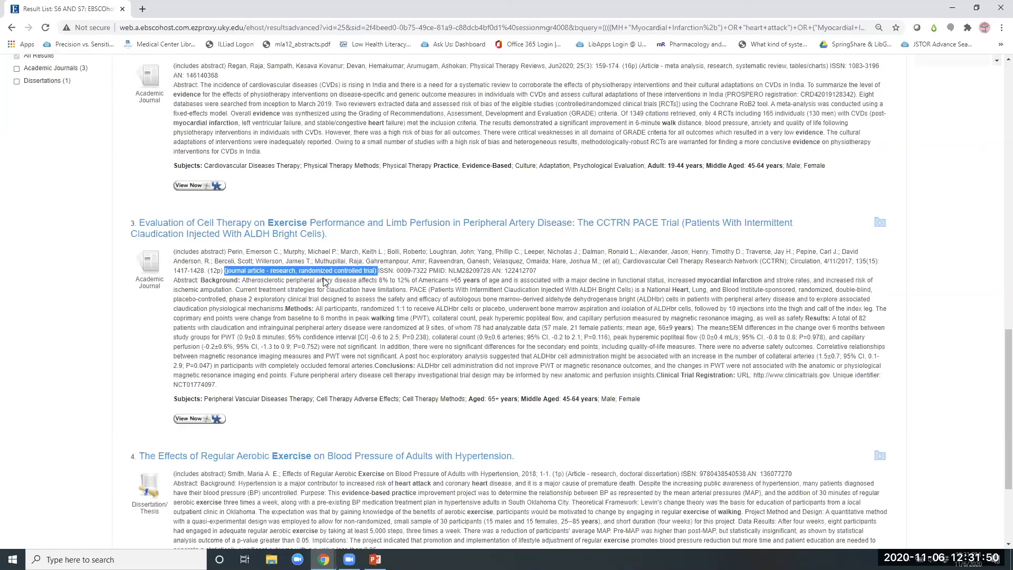
scroll(324, 281, "down", 3)
left_click_drag(139, 348, 186, 357)
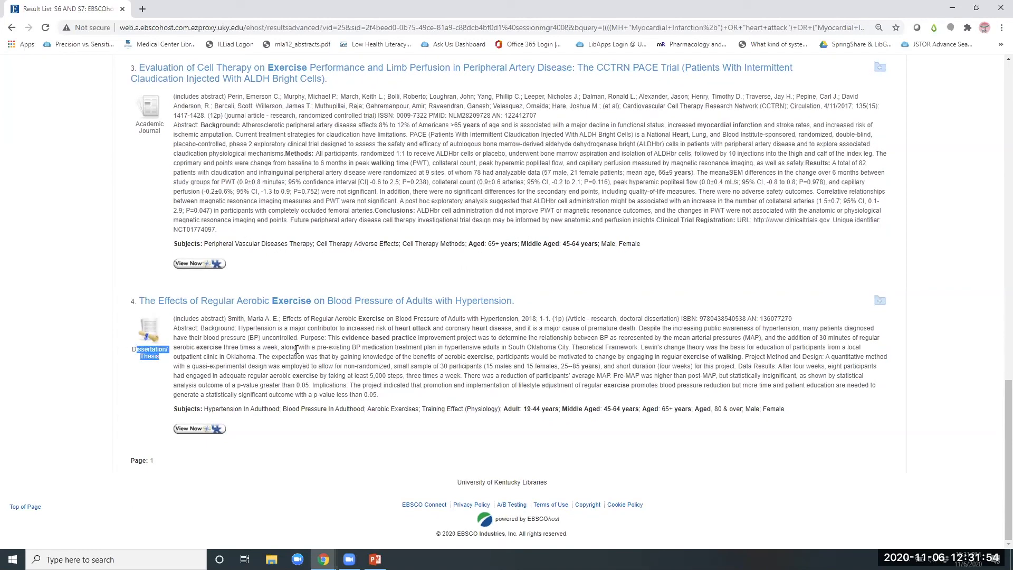
scroll(303, 284, "up", 1)
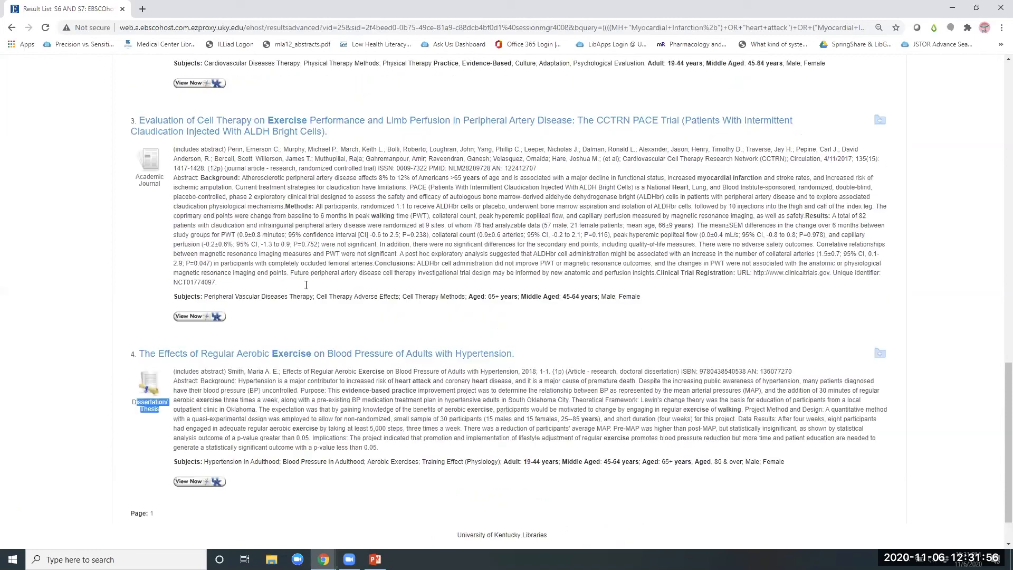
scroll(669, 281, "up", 5)
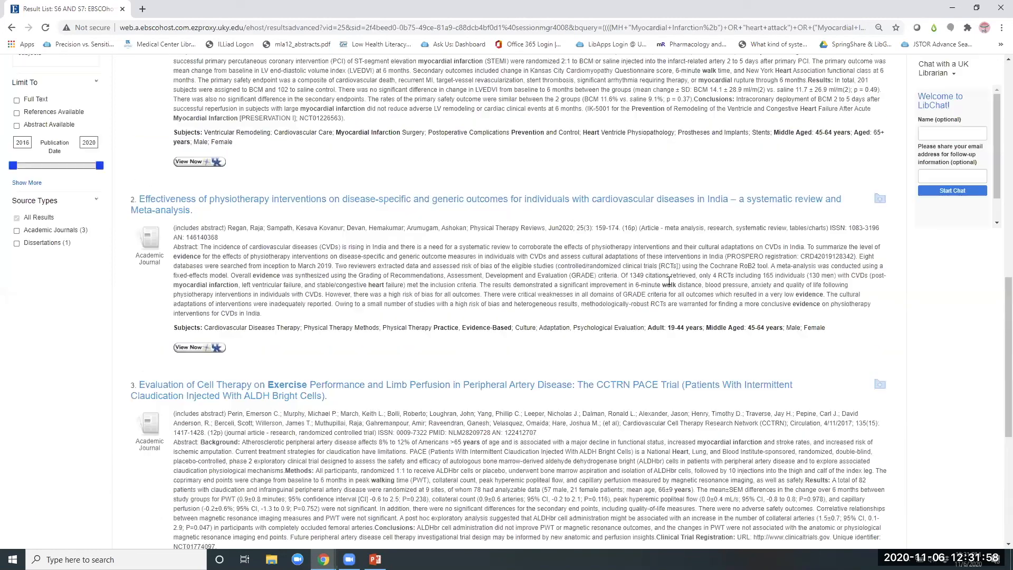
scroll(764, 280, "up", 1)
left_click_drag(665, 280, 800, 279)
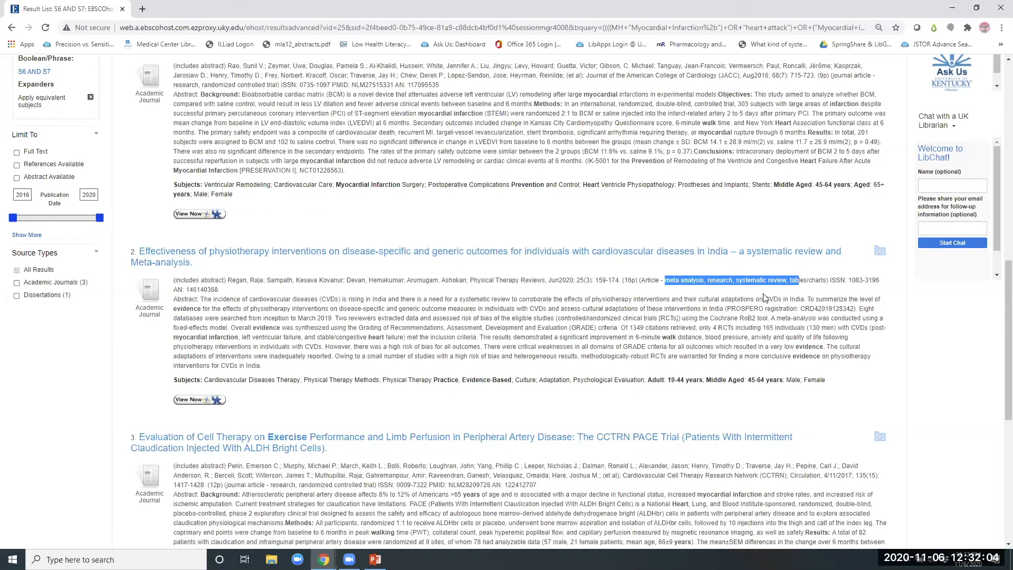
left_click(486, 336)
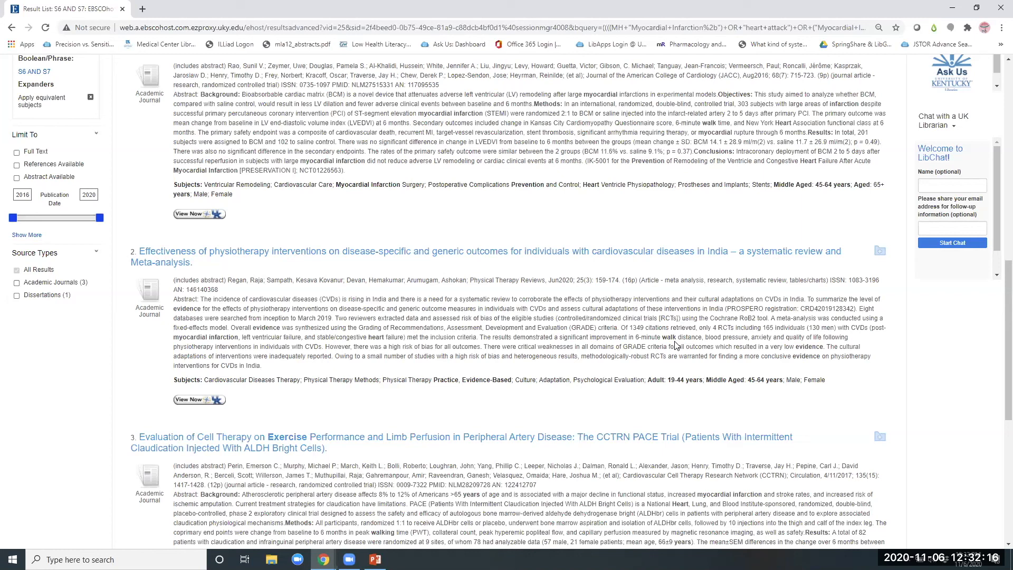
scroll(314, 266, "up", 1)
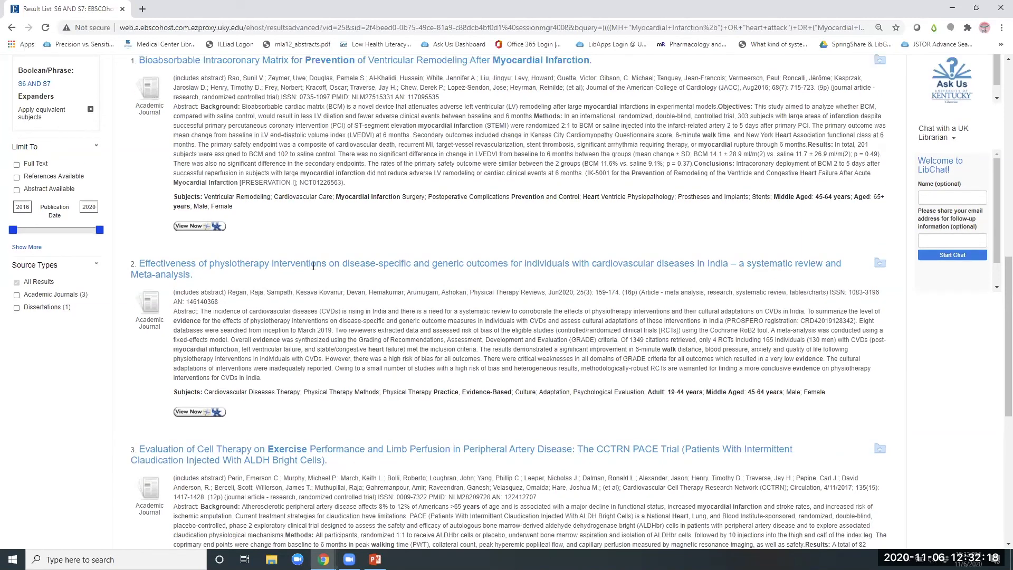
scroll(594, 182, "up", 2)
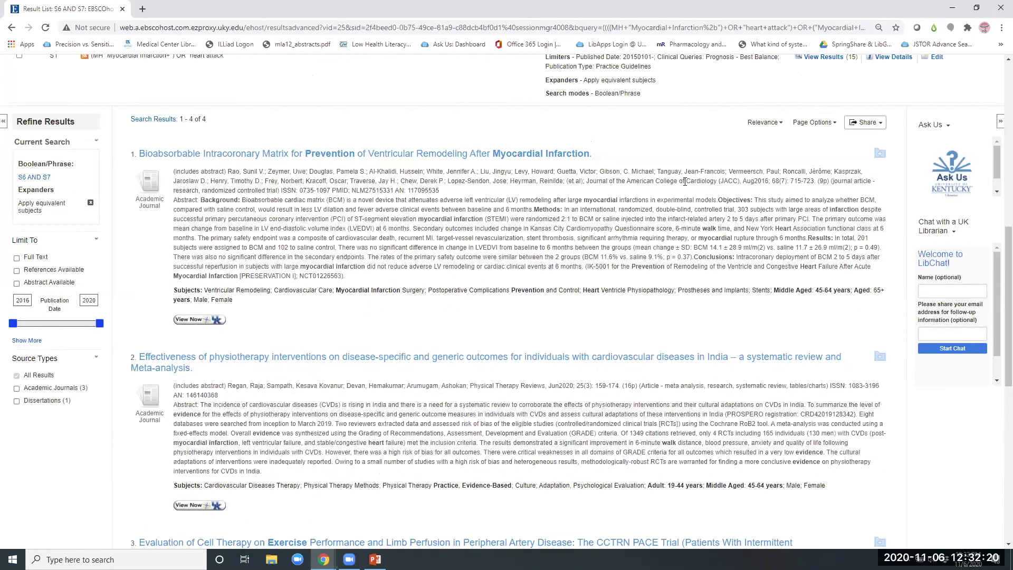
left_click_drag(199, 190, 317, 190)
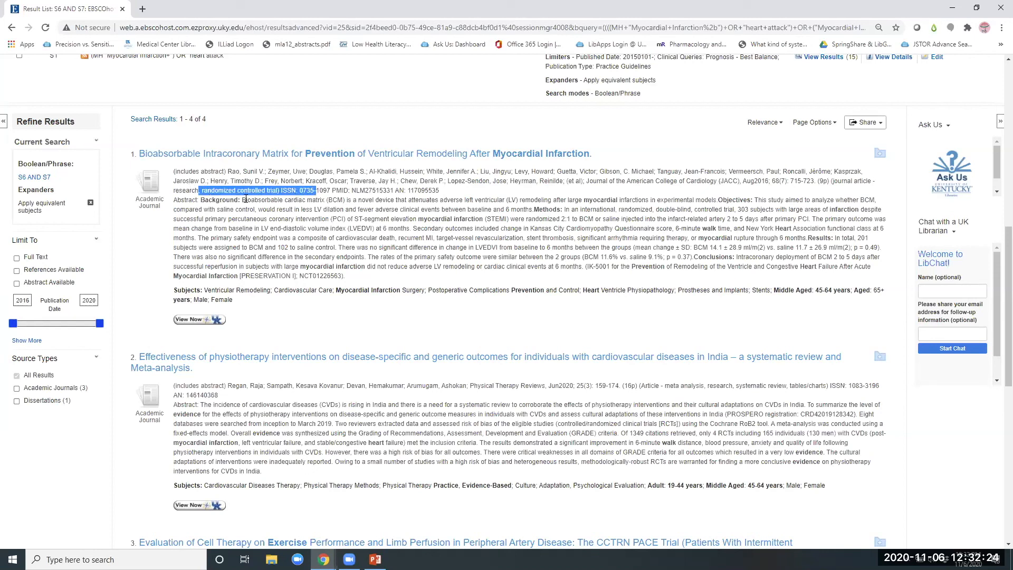
left_click(217, 193)
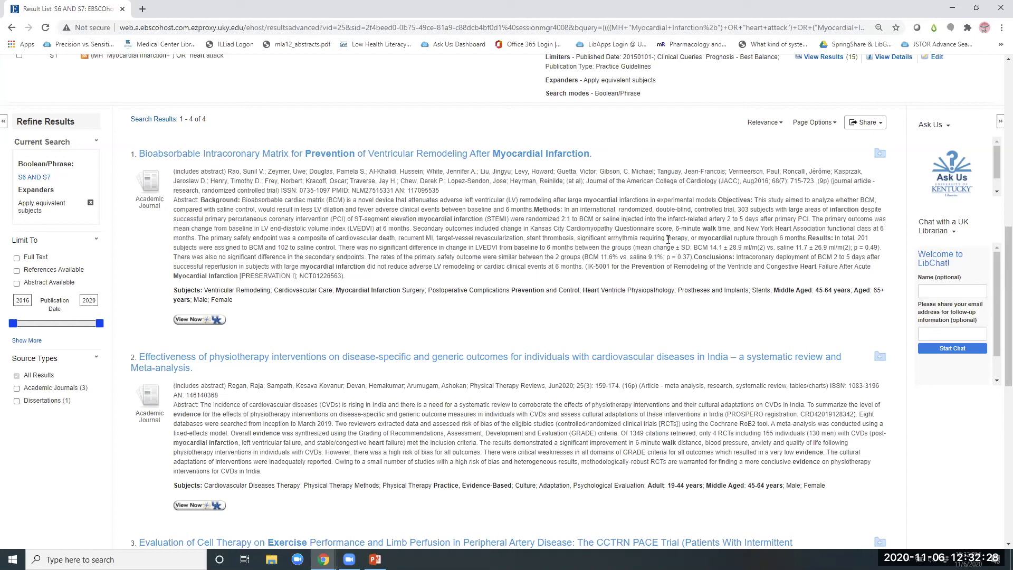
scroll(651, 259, "down", 2)
scroll(651, 258, "down", 3)
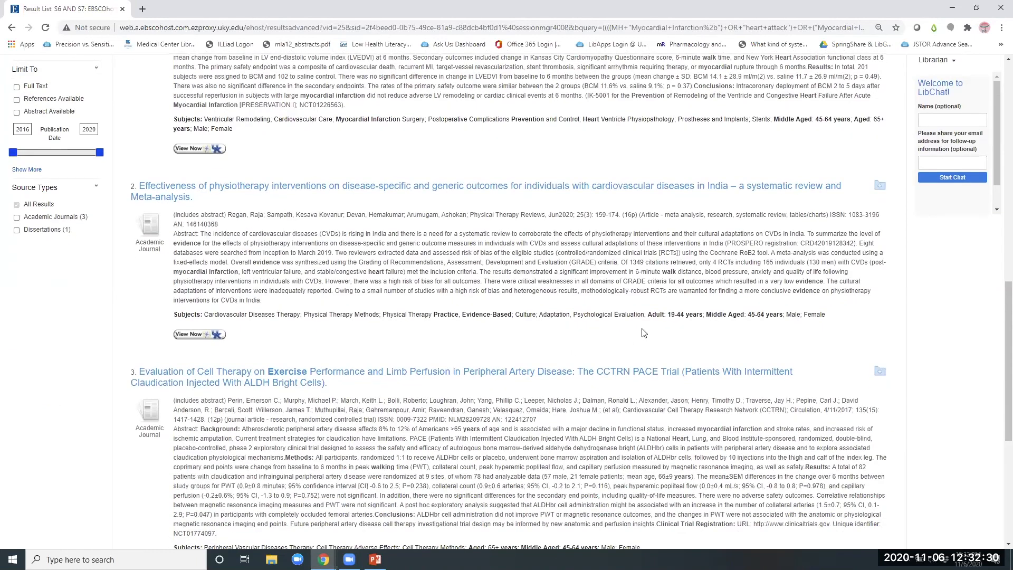
scroll(650, 324, "down", 1)
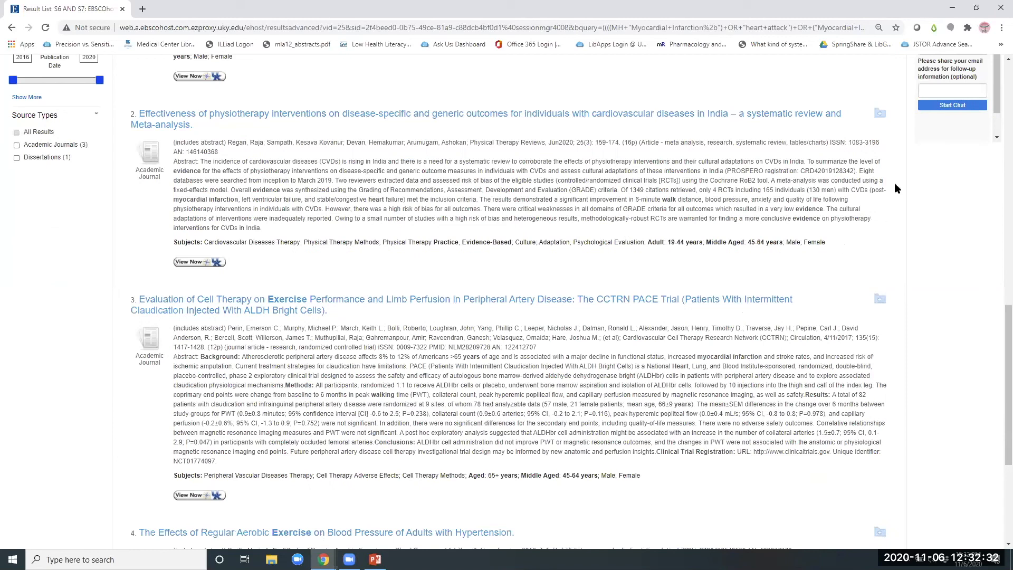
scroll(895, 183, "up", 5)
- Add results 1, 2 and 3 to the folder
left_click(880, 153)
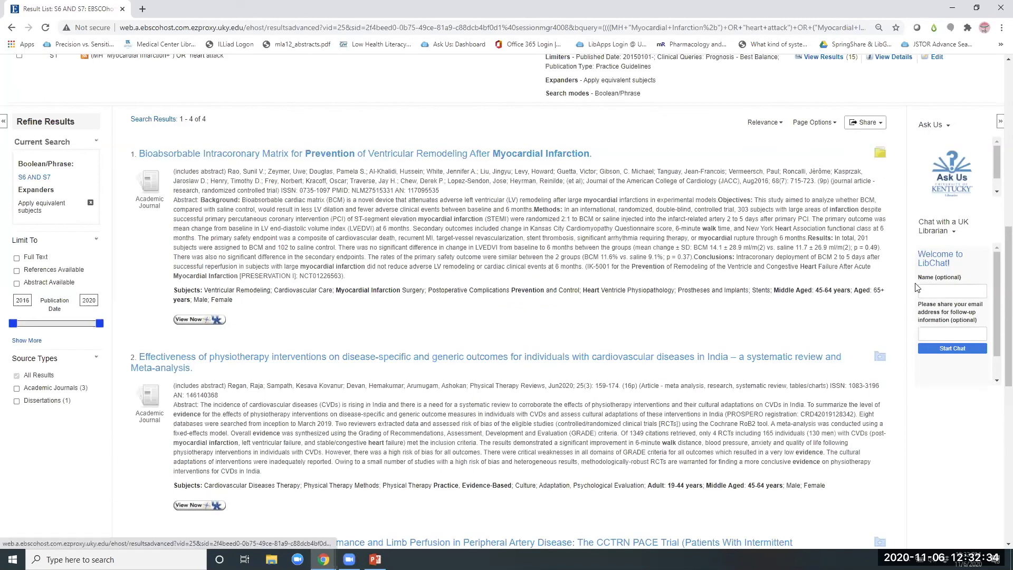
left_click(880, 356)
scroll(879, 447, "down", 1)
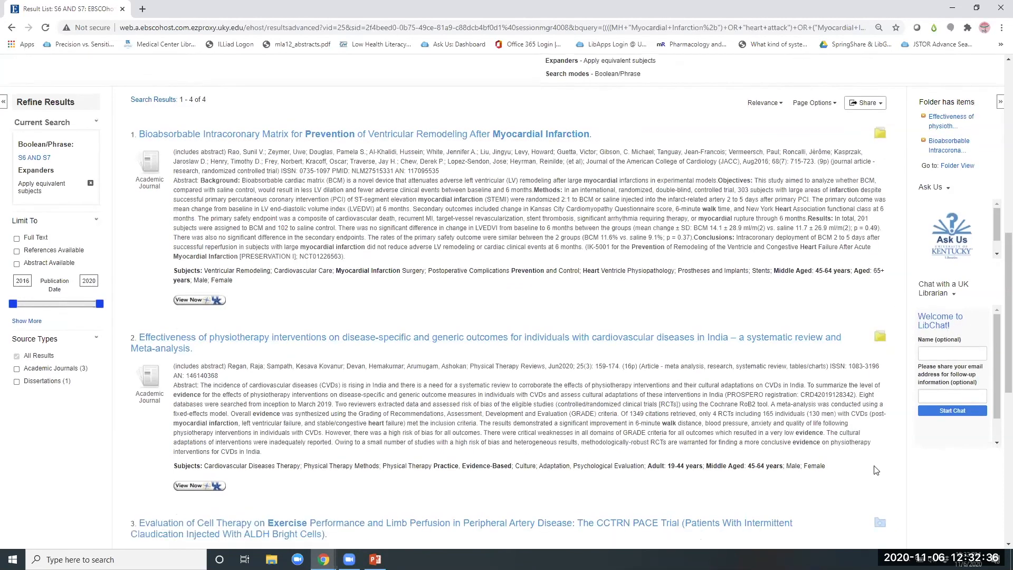
left_click(879, 489)
scroll(728, 394, "up", 3)
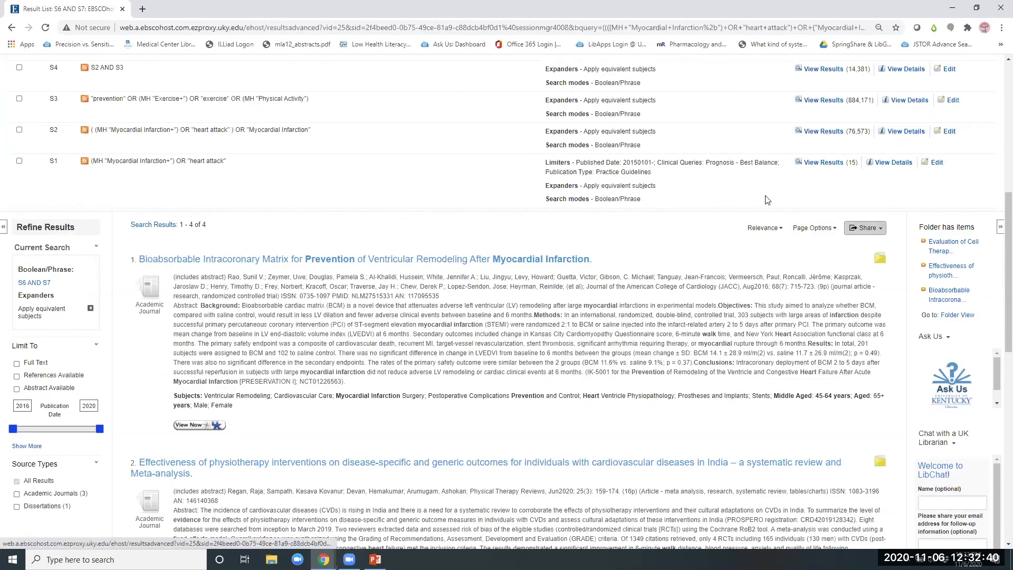
scroll(675, 168, "up", 8)
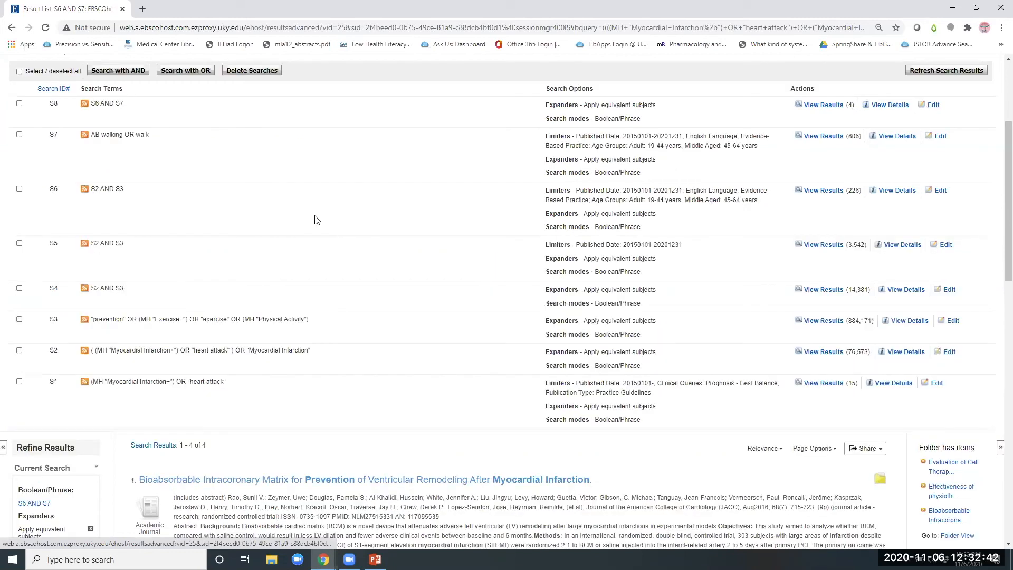
left_click(826, 66)
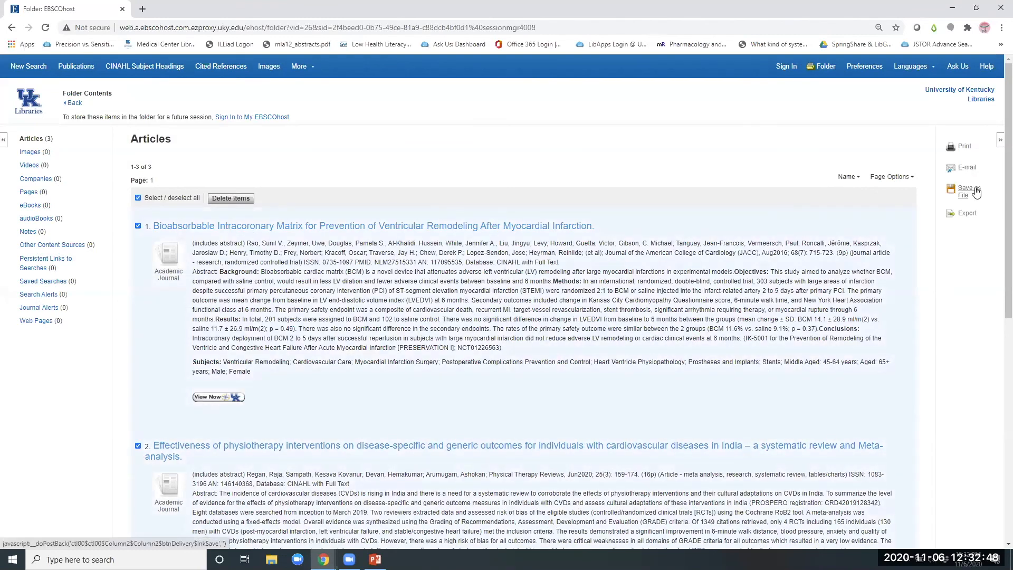
left_click(969, 216)
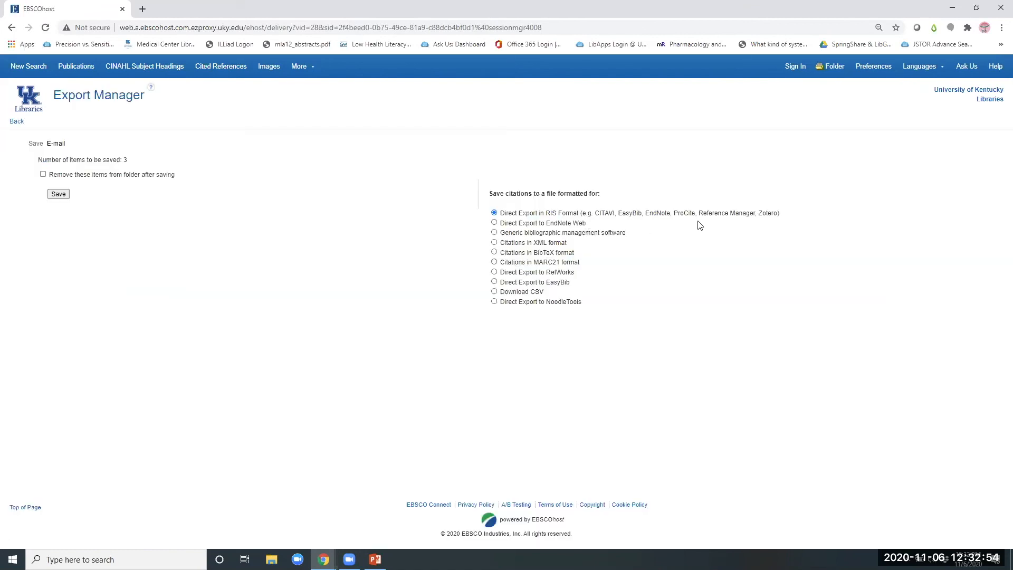
left_click(17, 122)
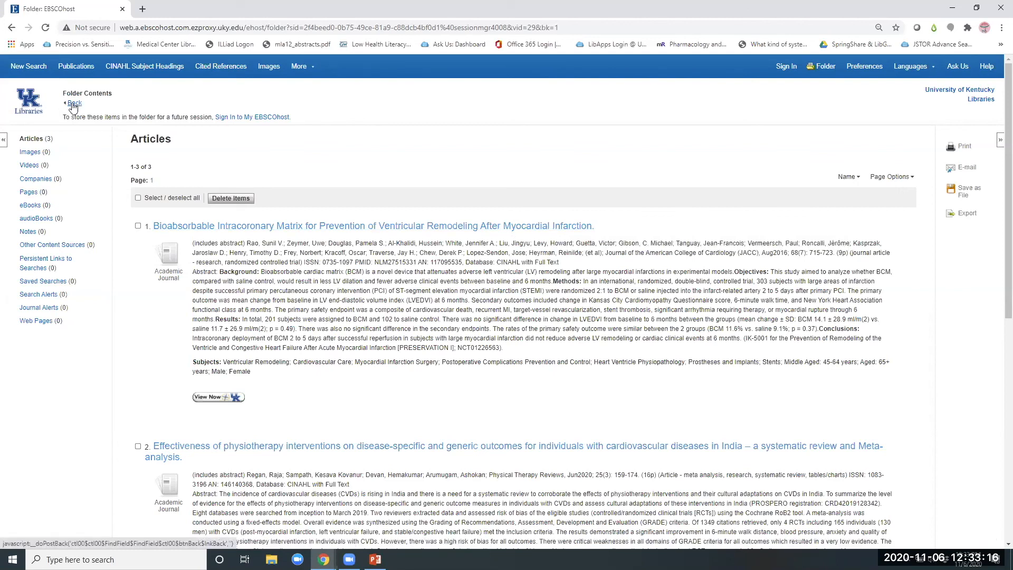
left_click(73, 104)
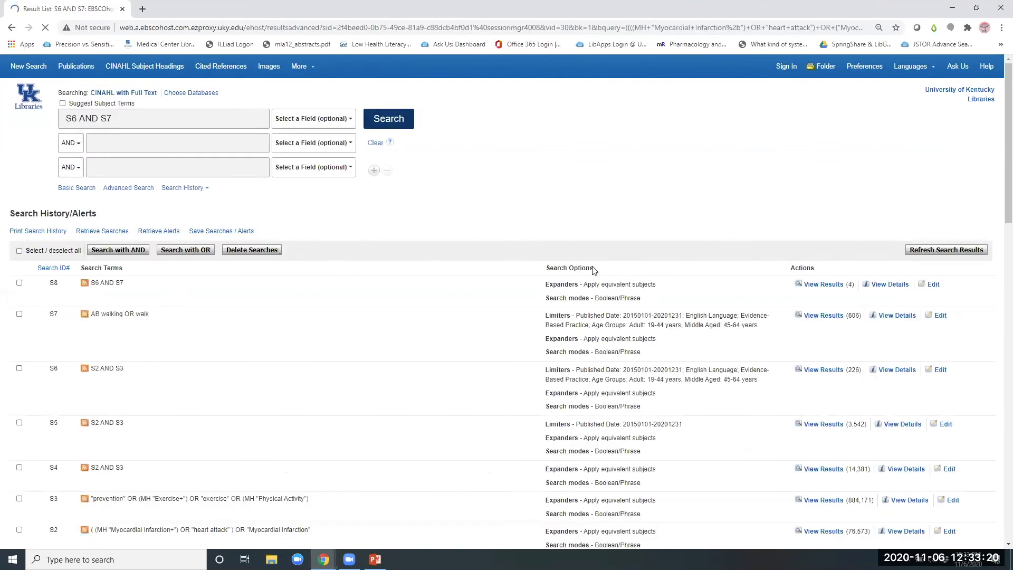
- Start saving the search and sign in with the account username and password
scroll(517, 258, "down", 1)
scroll(280, 228, "up", 1)
left_click(228, 232)
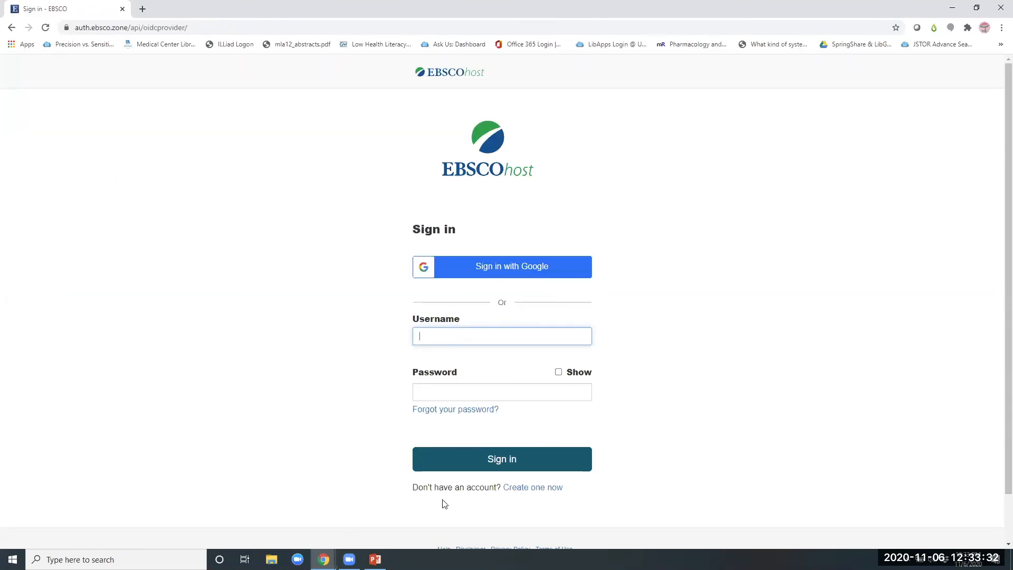
type("she284")
key("Tab")
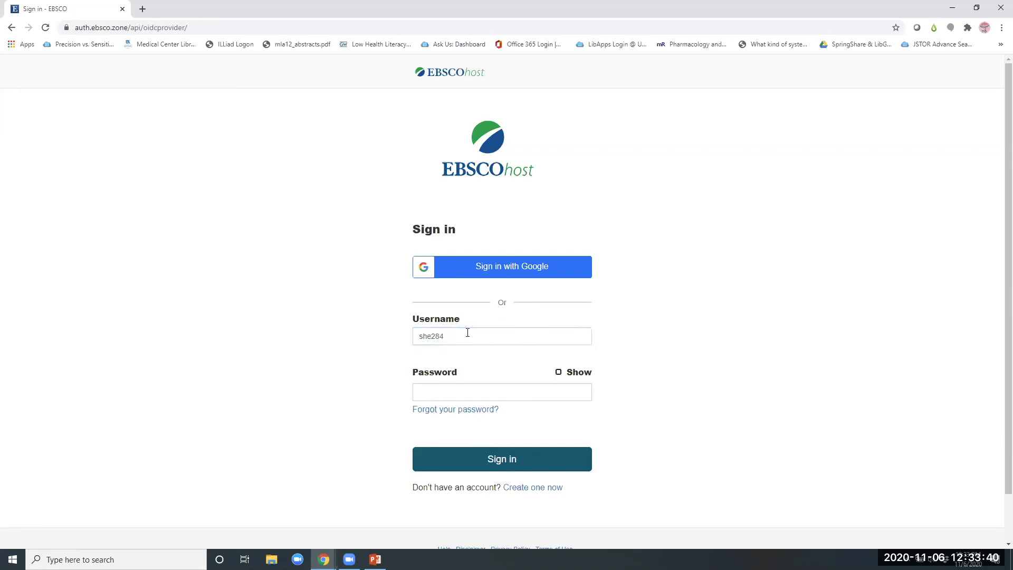
left_click(456, 399)
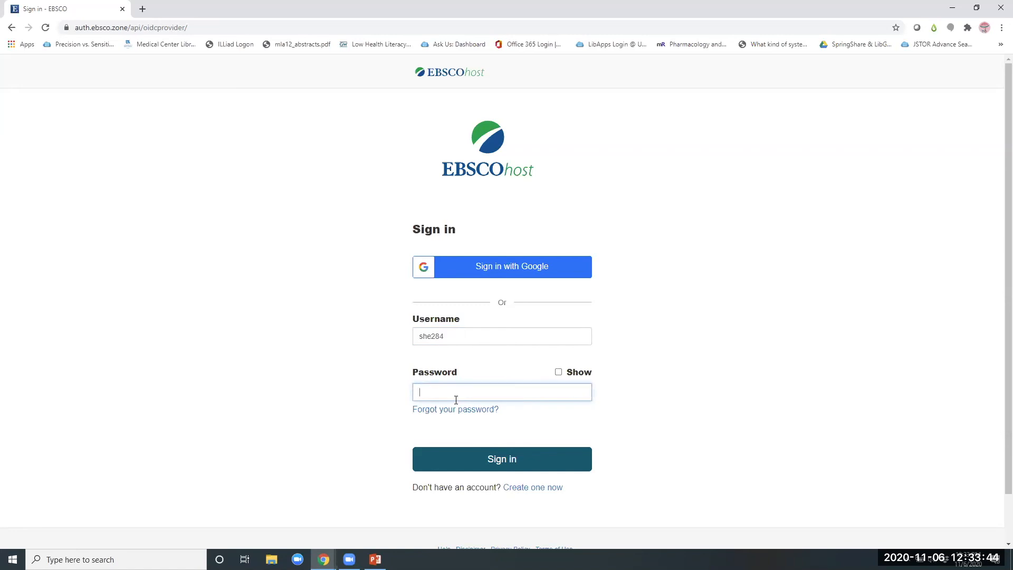
type("•••••••••••")
left_click(535, 458)
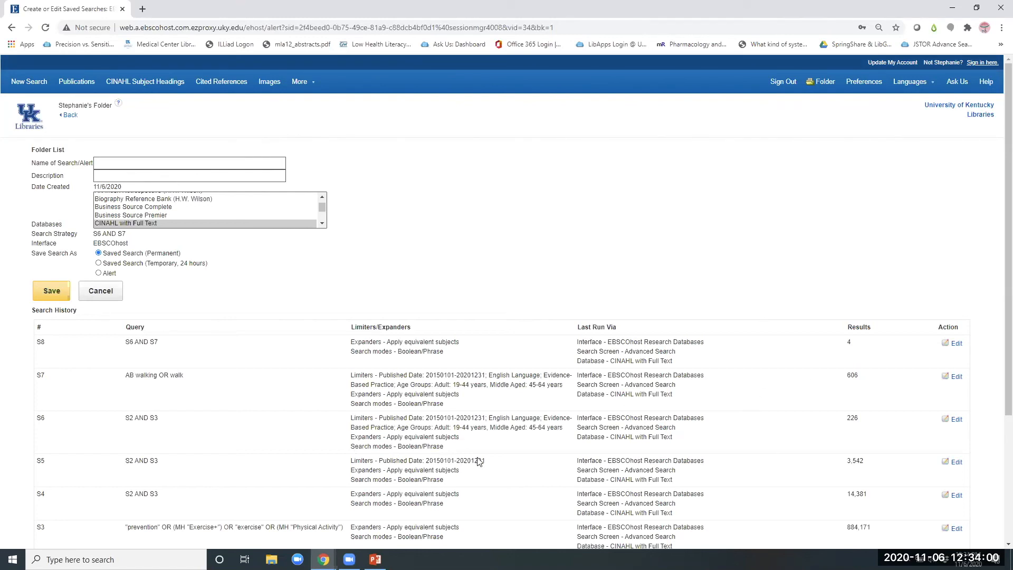
left_click(170, 159)
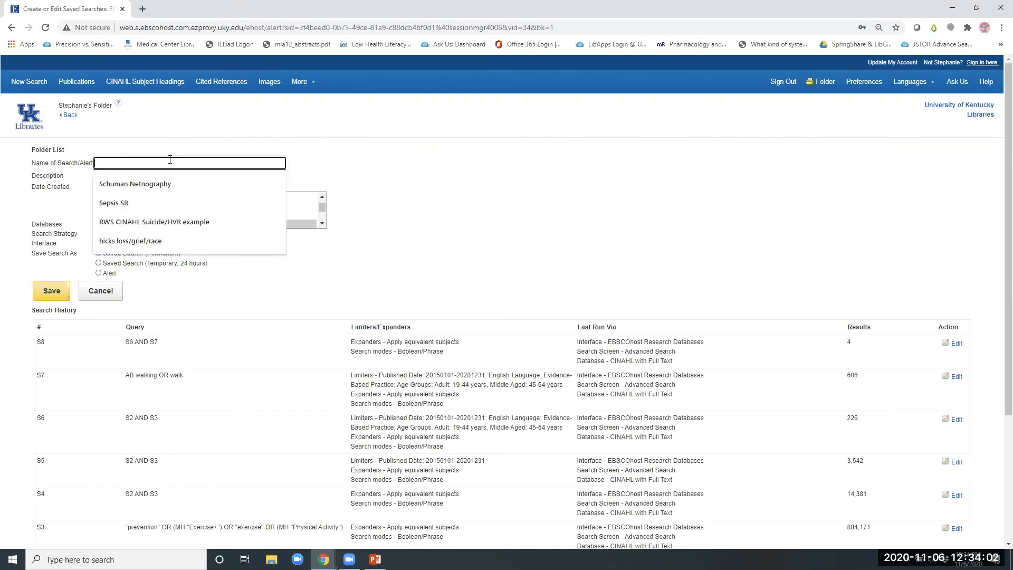
left_click(158, 153)
left_click(119, 164)
left_click(244, 262)
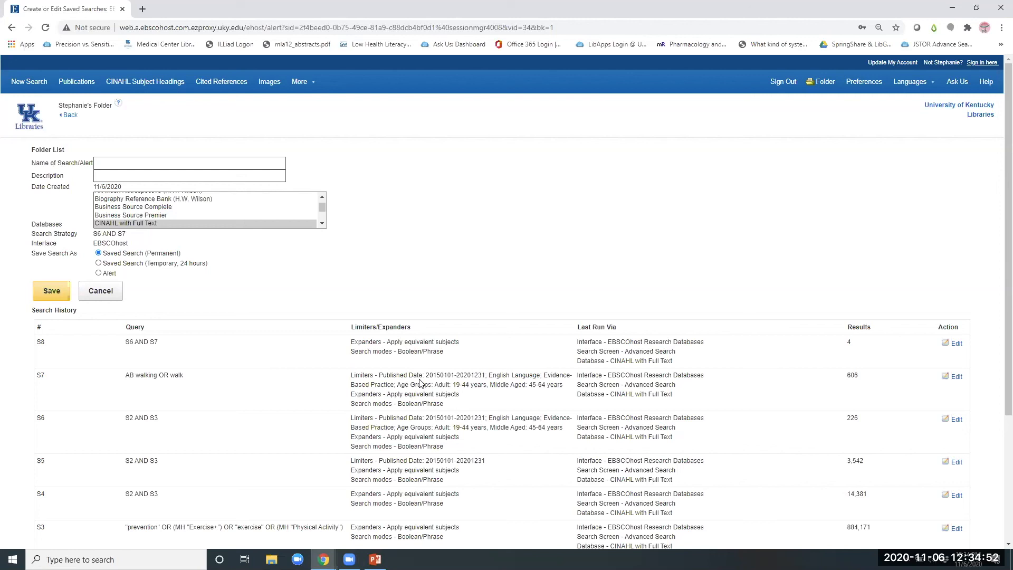
- Switch the save type to Alert and look through the alert frequency choices
left_click(106, 274)
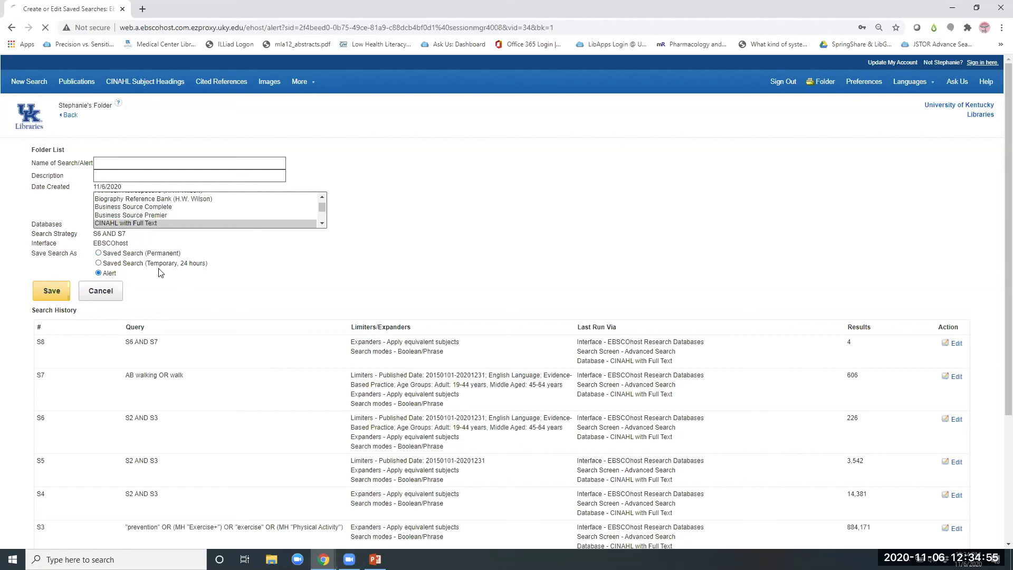
left_click(111, 274)
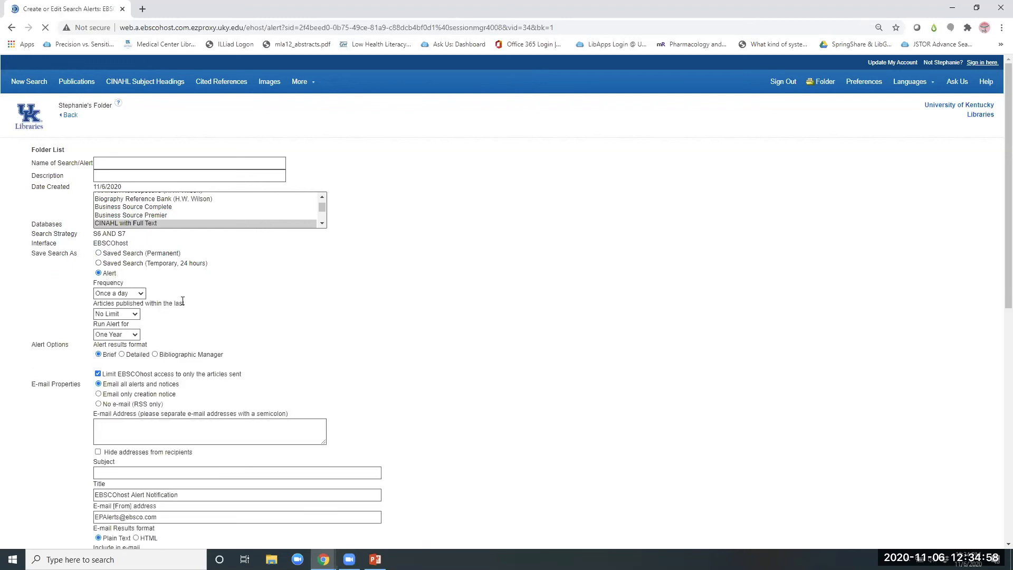
scroll(253, 348, "down", 2)
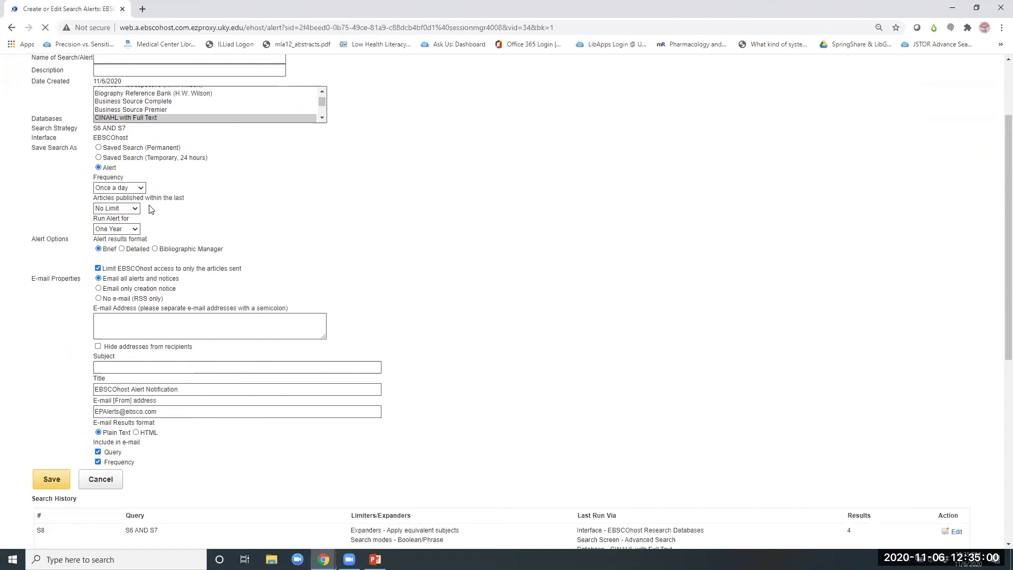
left_click(128, 189)
left_click(127, 193)
left_click(107, 273)
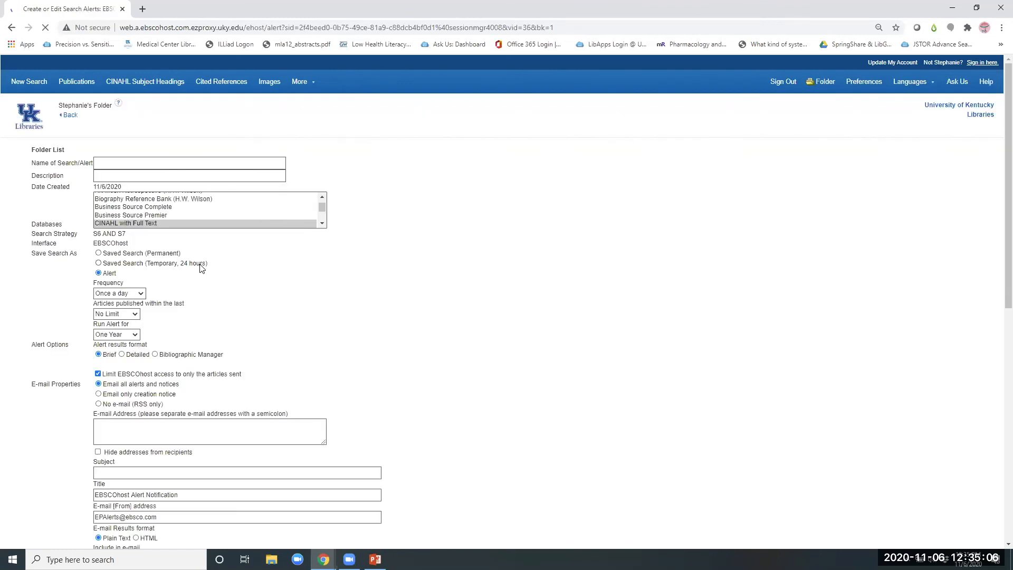
scroll(168, 244, "down", 2)
- Review the alert's publication date range, e-mail notice and database settings without changing them
left_click(120, 208)
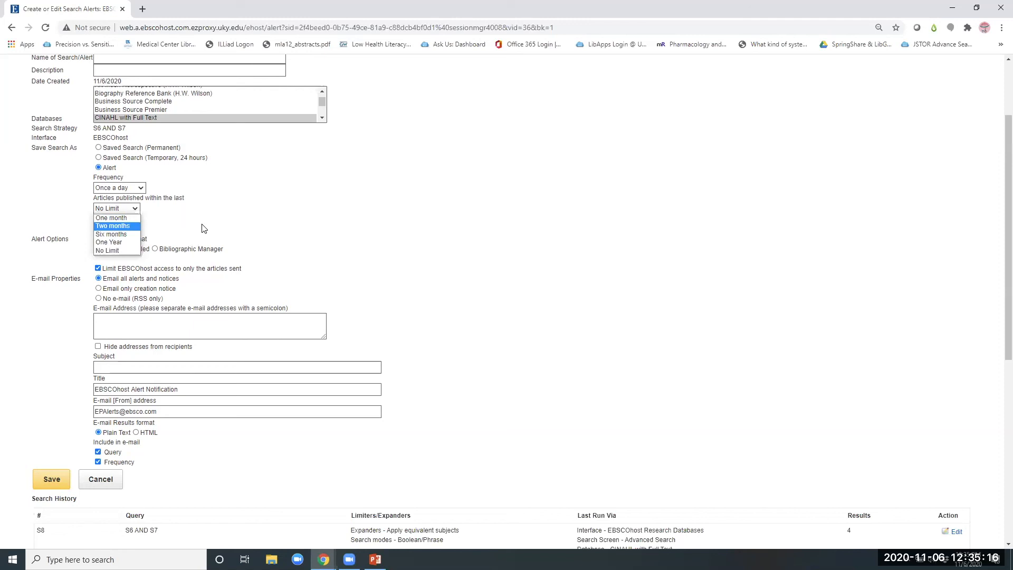
left_click(343, 253)
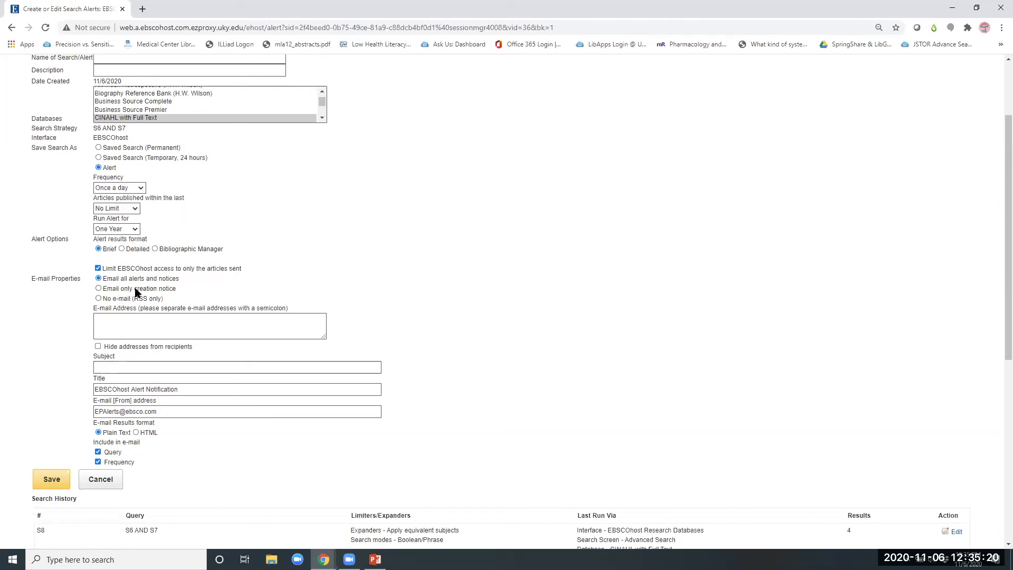
left_click_drag(176, 279, 159, 280)
left_click(313, 291)
scroll(275, 269, "up", 3)
left_click(125, 224)
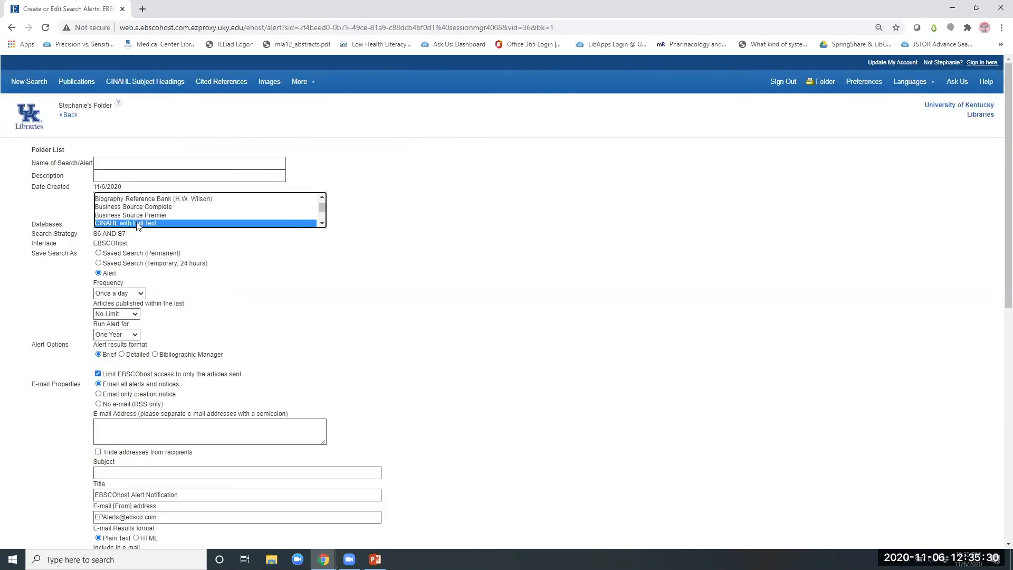
scroll(138, 225, "up", 5)
scroll(156, 217, "down", 8)
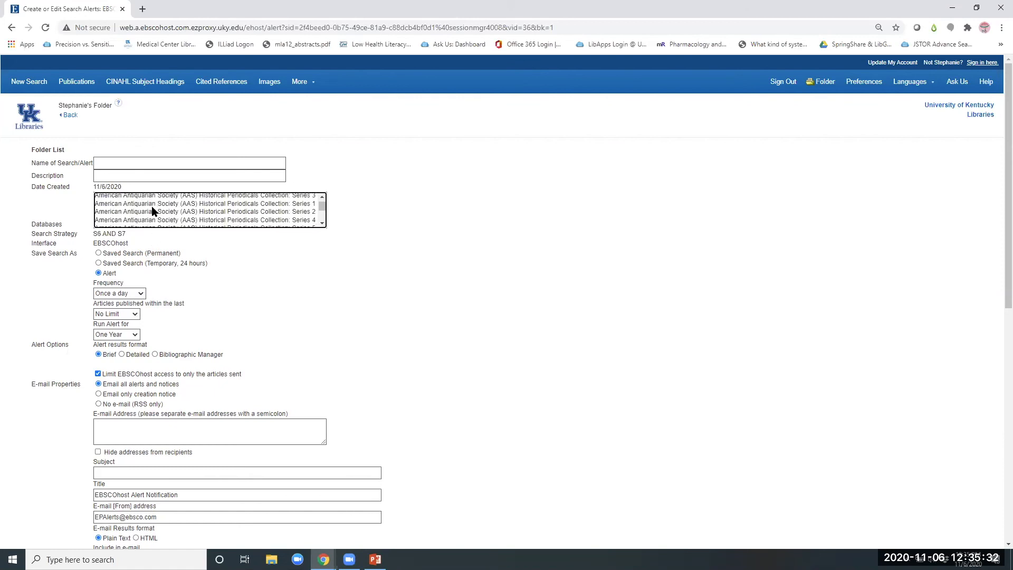
scroll(151, 212, "up", 3)
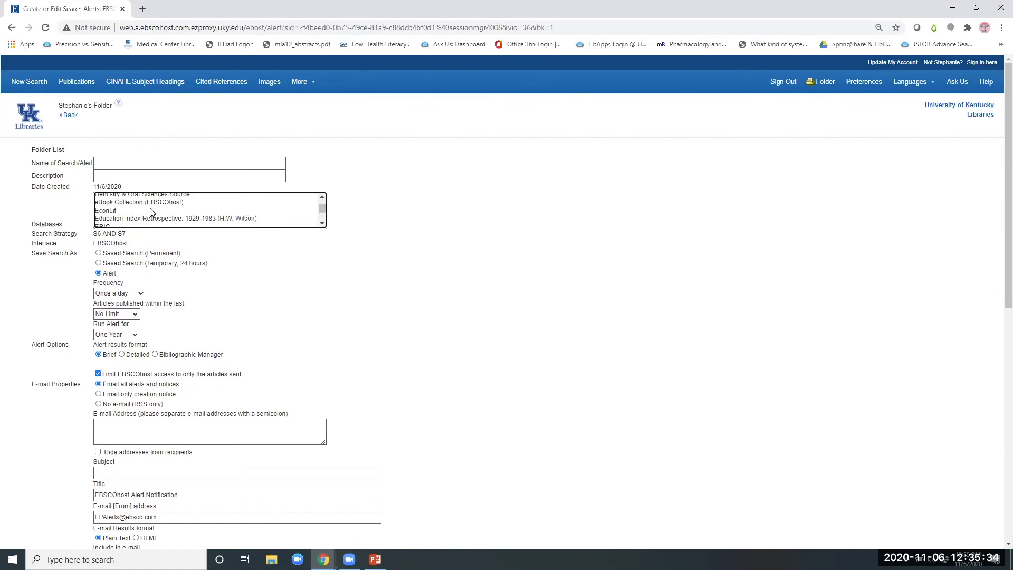
left_click(322, 224)
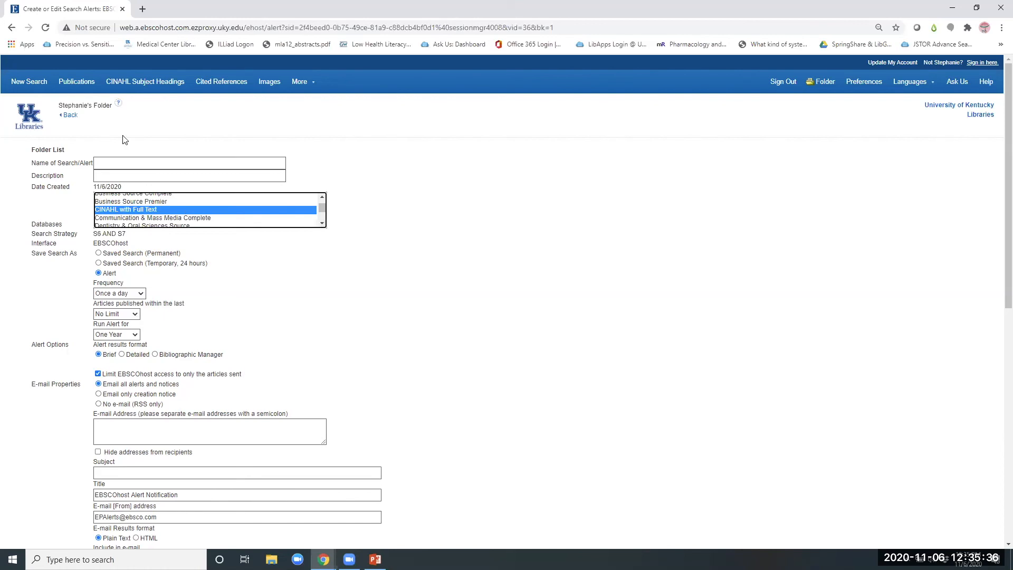
- Name the search 'heart attack' and set it back to a permanent saved search
left_click(138, 163)
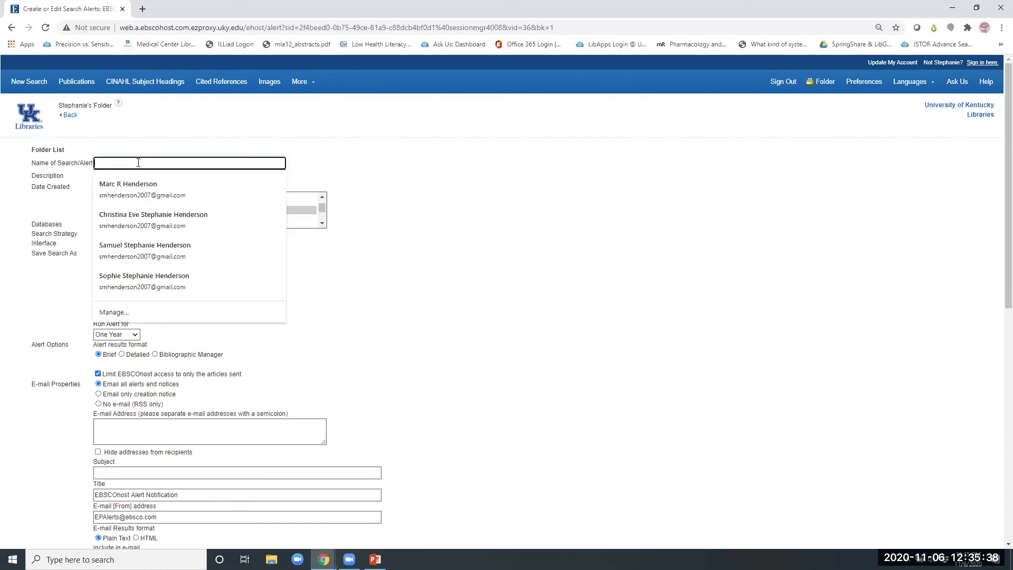
type("heart attch")
key("BackSpace")
key("BackSpace")
type("ac")
left_click(240, 126)
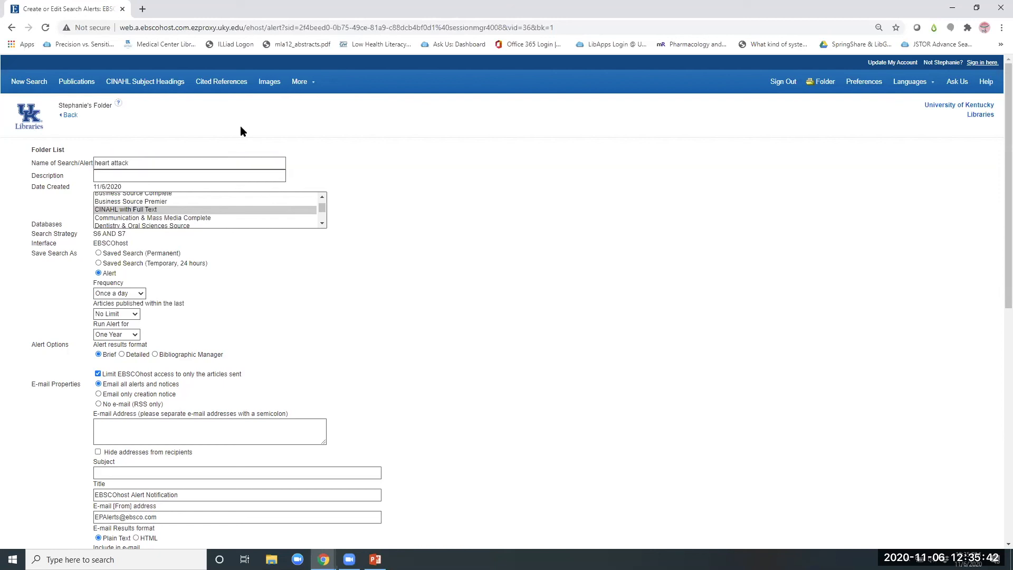
left_click(145, 253)
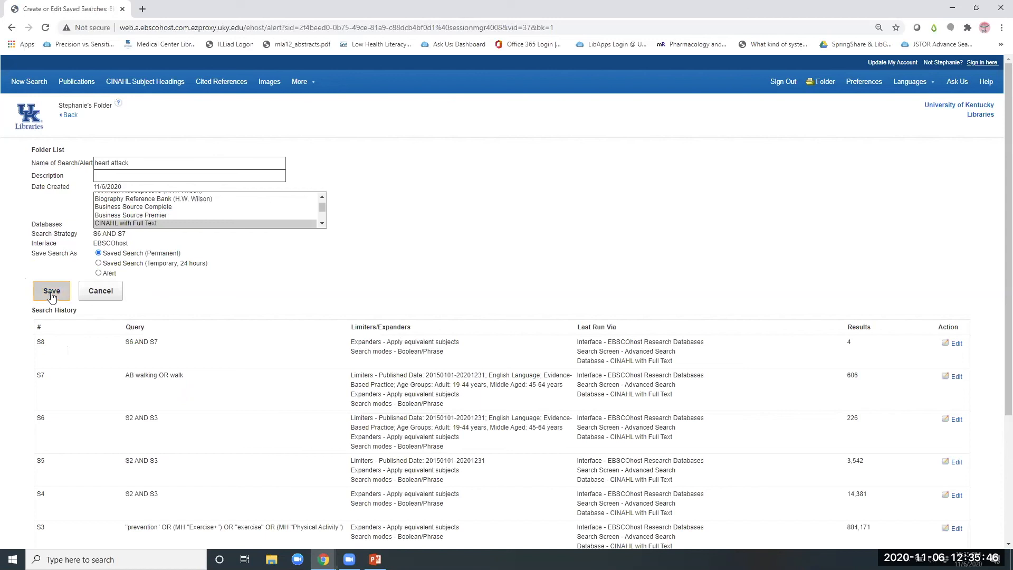
- Save the 'heart attack' search and continue to My Folder's list of 17 saved searches
left_click(51, 291)
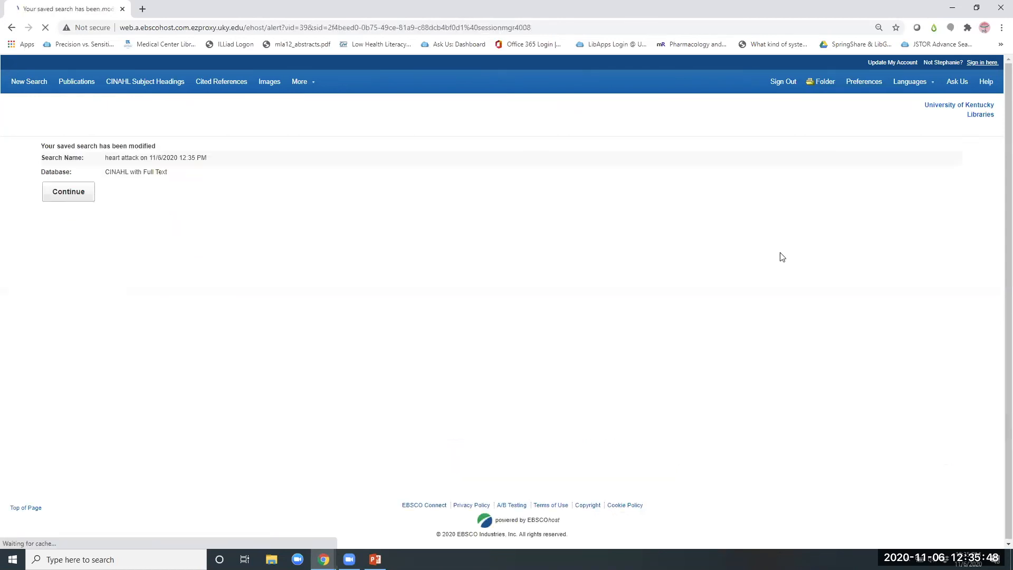
left_click(82, 191)
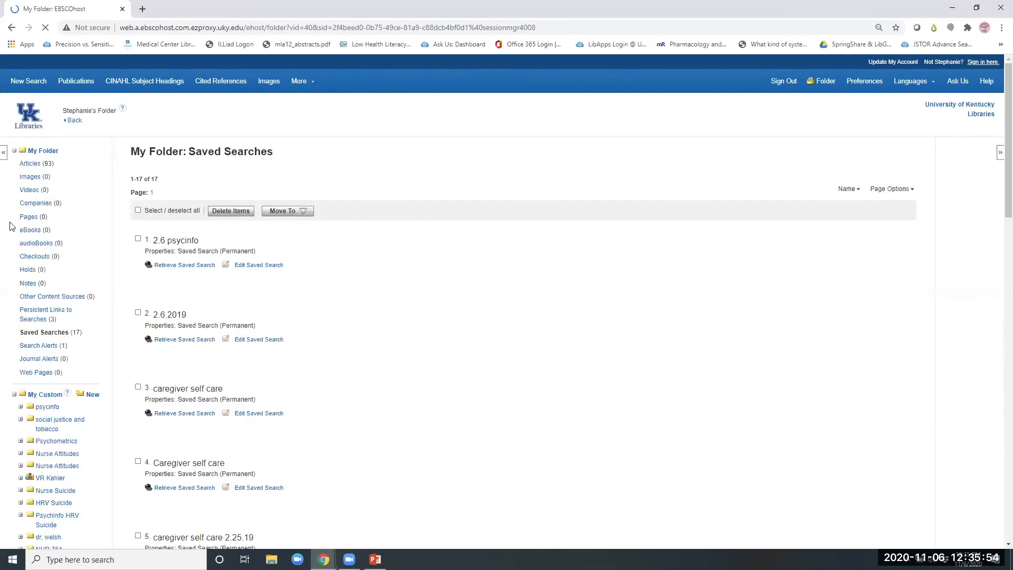
scroll(46, 174, "down", 3)
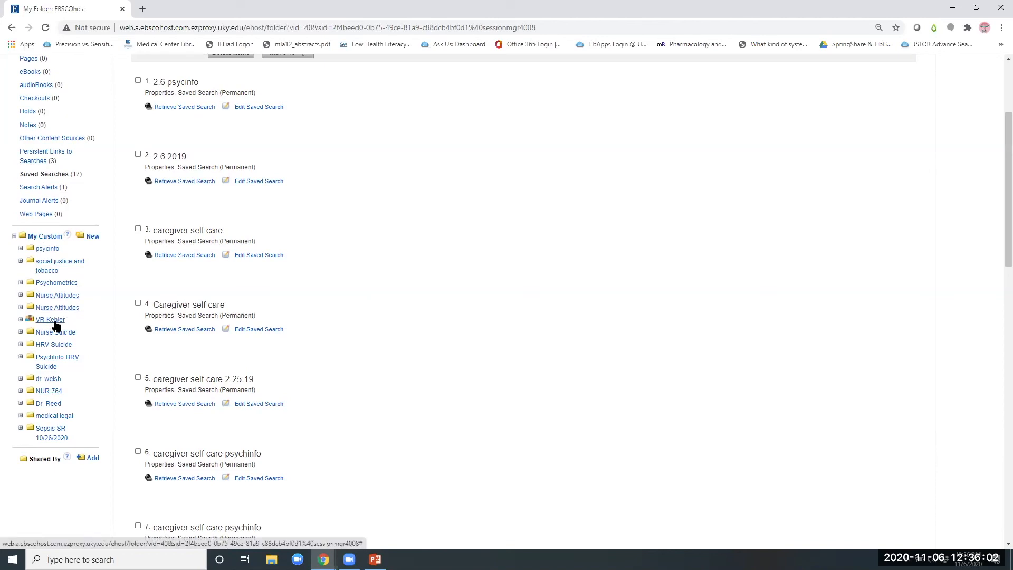
- Expand the 'social justice and tobacco' folder, cancel sharing it, and return to the results page
left_click(47, 263)
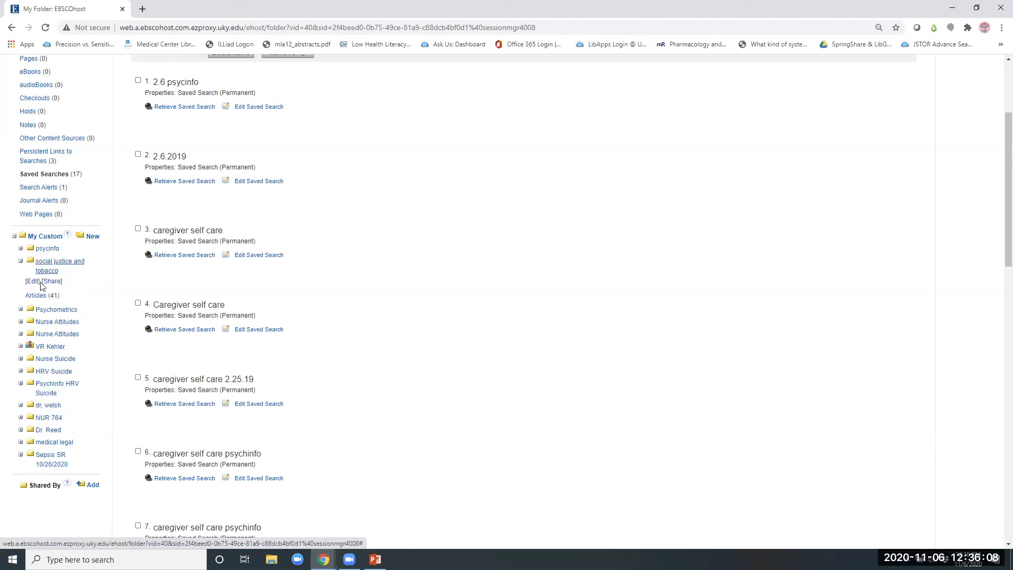
left_click(51, 281)
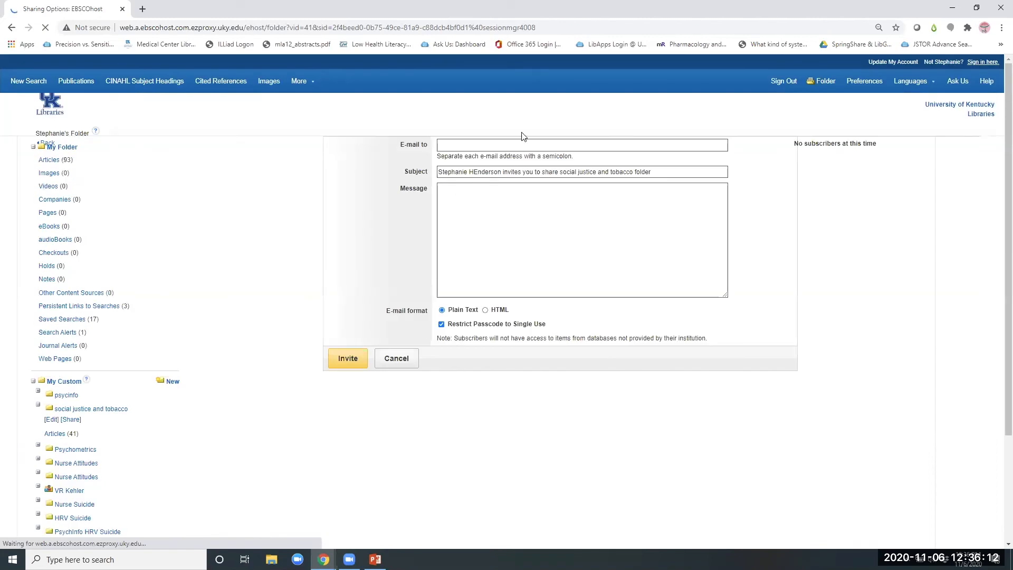
left_click(405, 365)
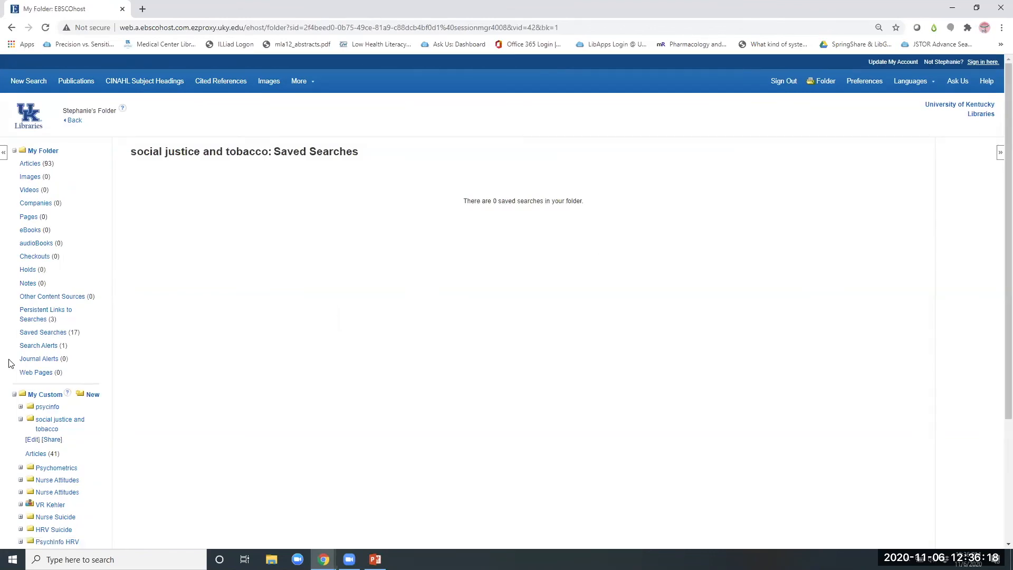
scroll(47, 407, "down", 1)
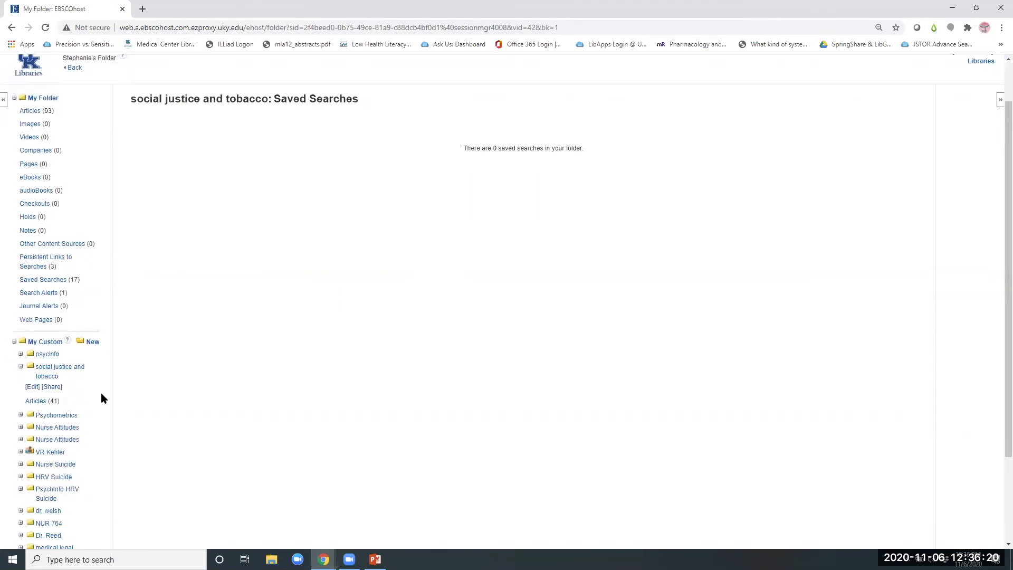
scroll(329, 365, "up", 1)
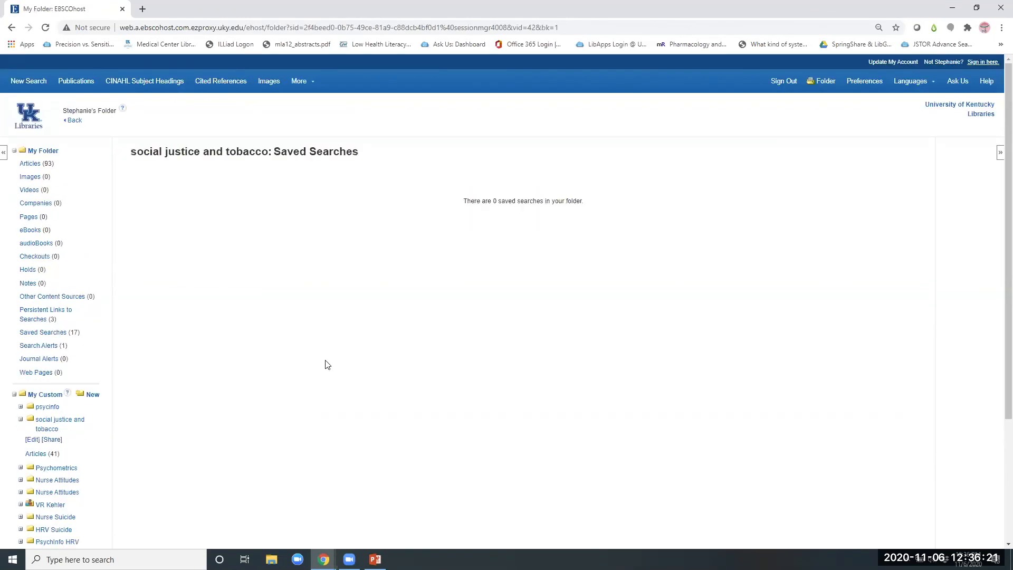
left_click(75, 120)
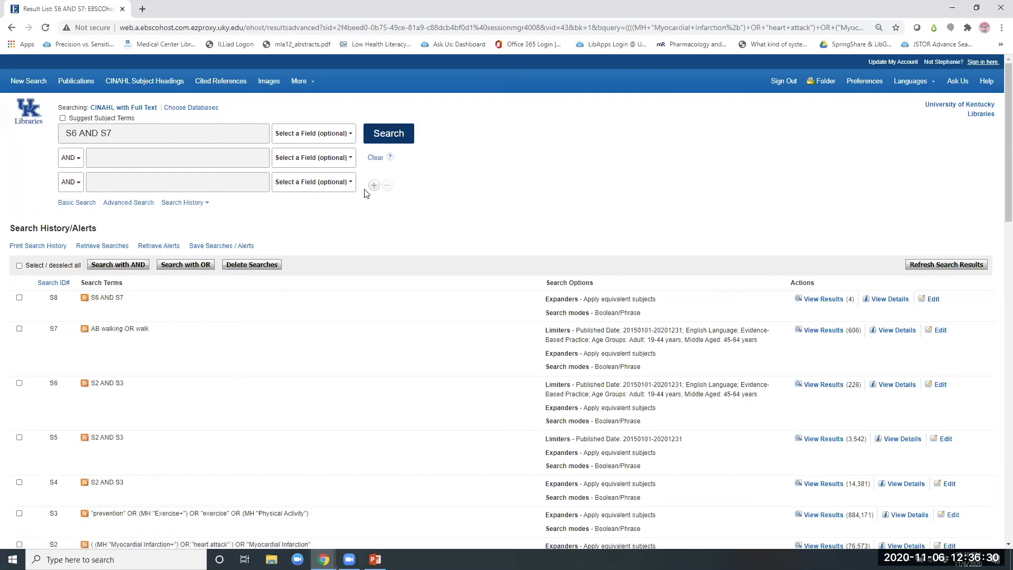
scroll(460, 260, "down", 1)
scroll(460, 266, "down", 3)
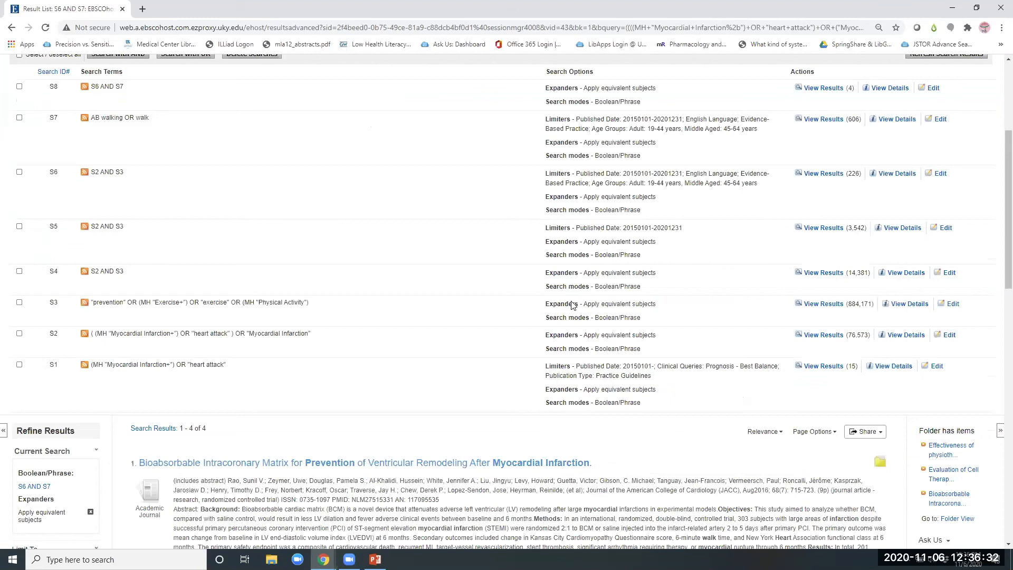
scroll(569, 305, "down", 5)
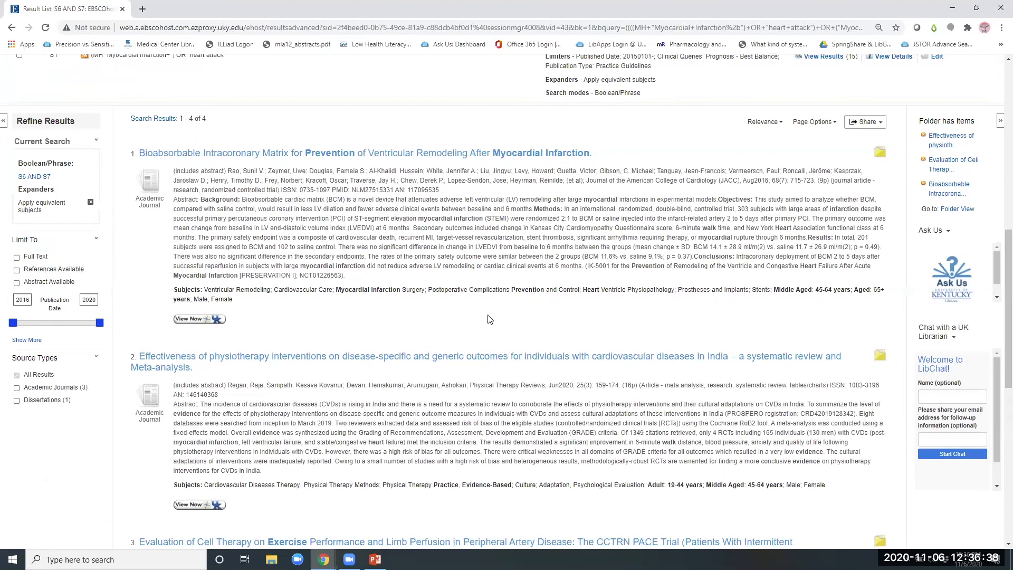
scroll(554, 253, "up", 4)
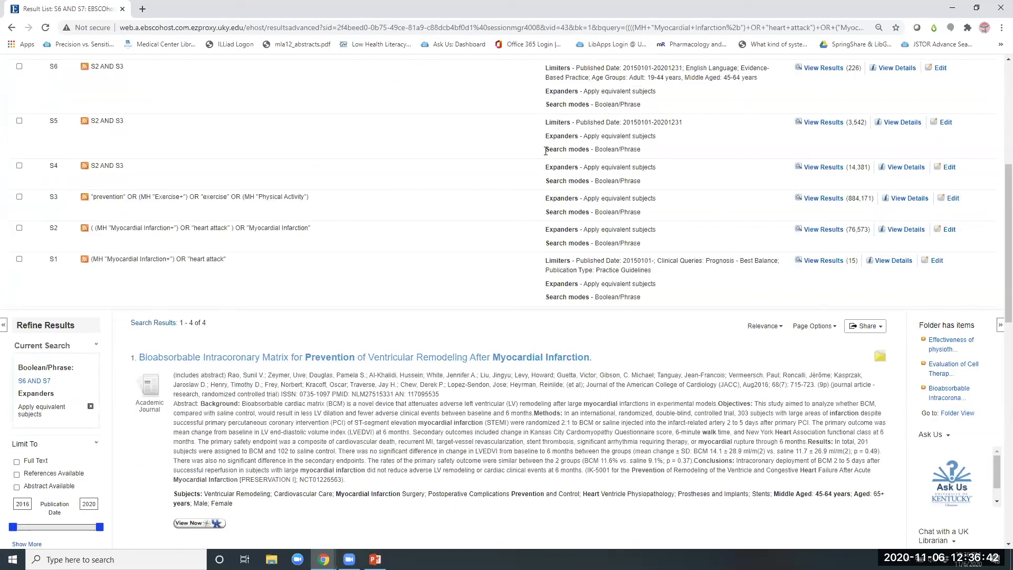
scroll(620, 213, "up", 4)
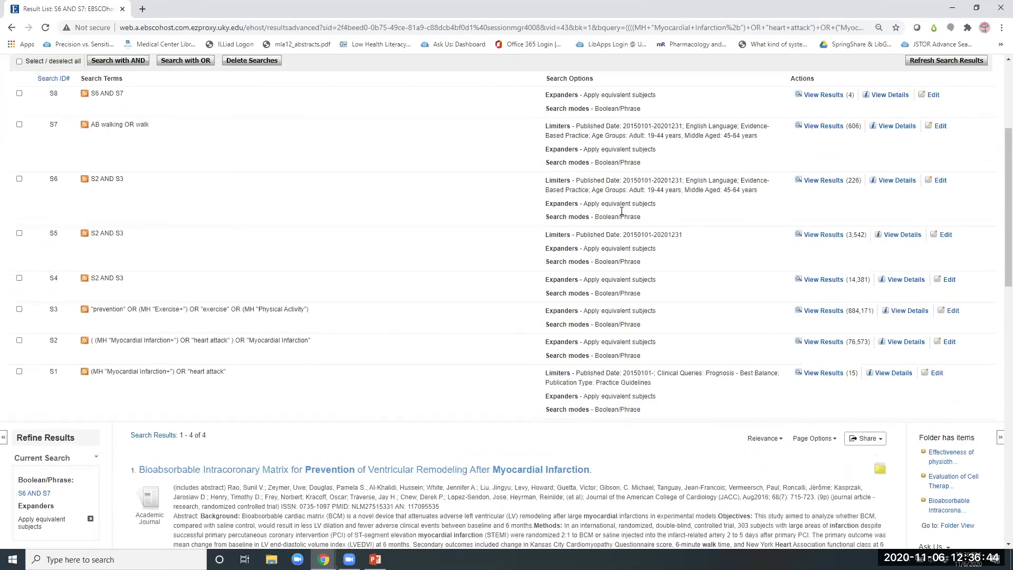
scroll(449, 126, "up", 2)
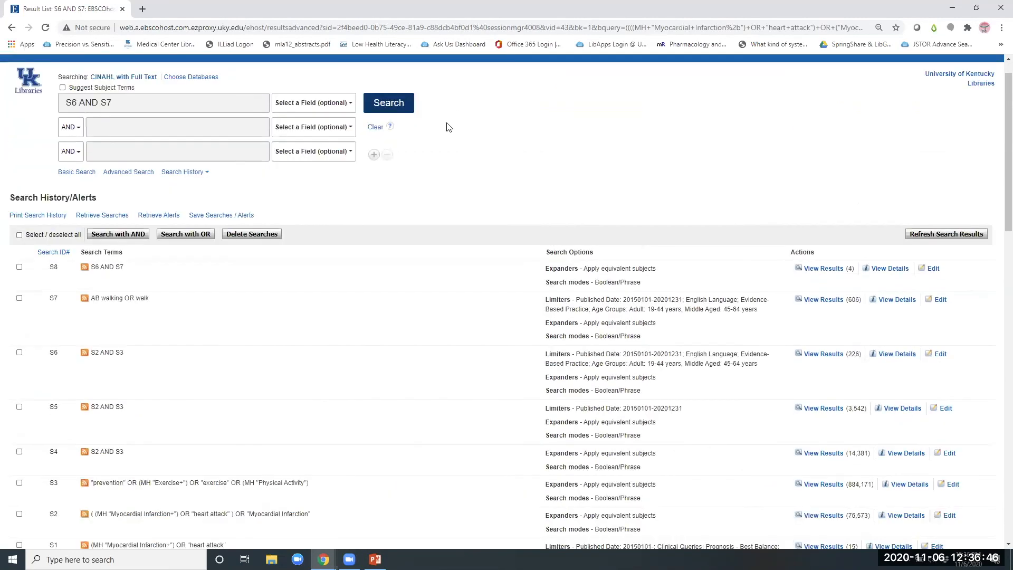
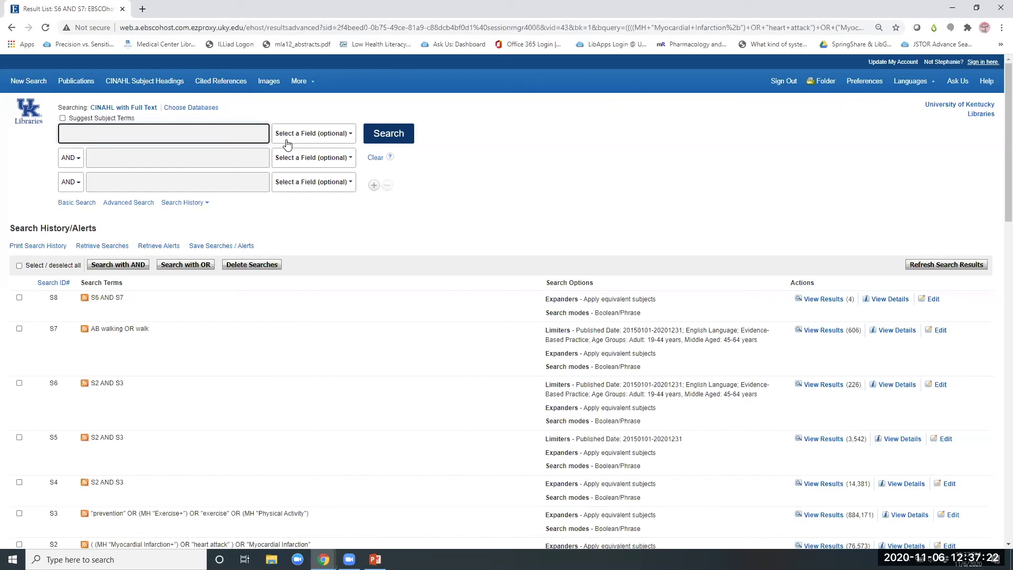
- Recall the diabetes W3 (education OR teach*) search, restore its truncation asterisk, and run it
type("diabetes")
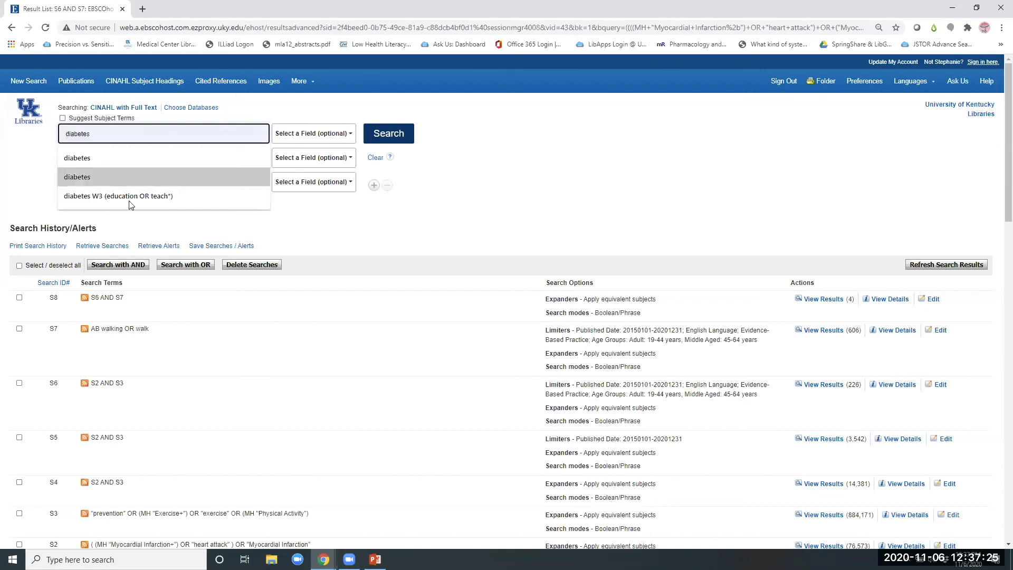
left_click(134, 195)
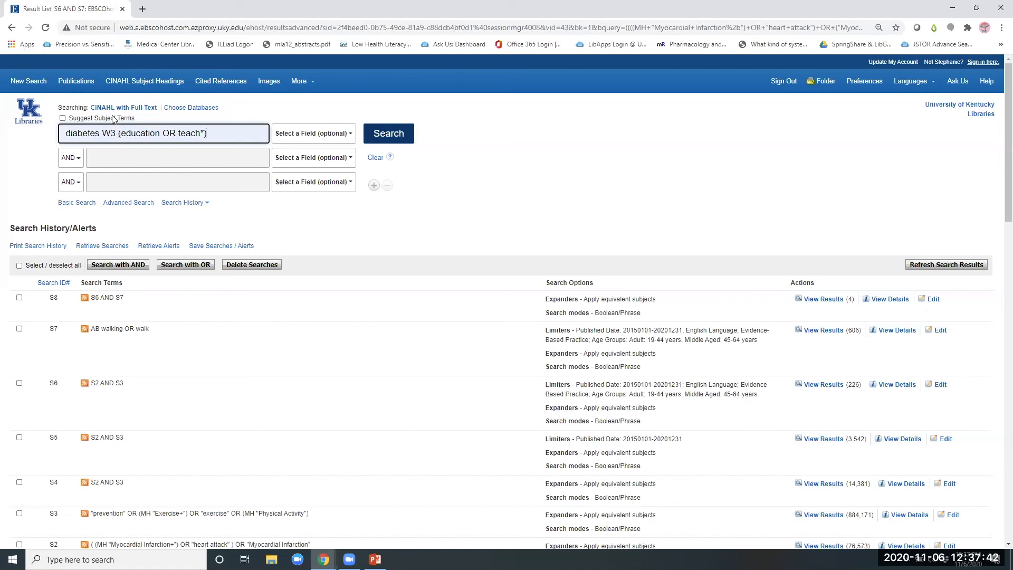
left_click(200, 133)
type("*")
left_click(402, 139)
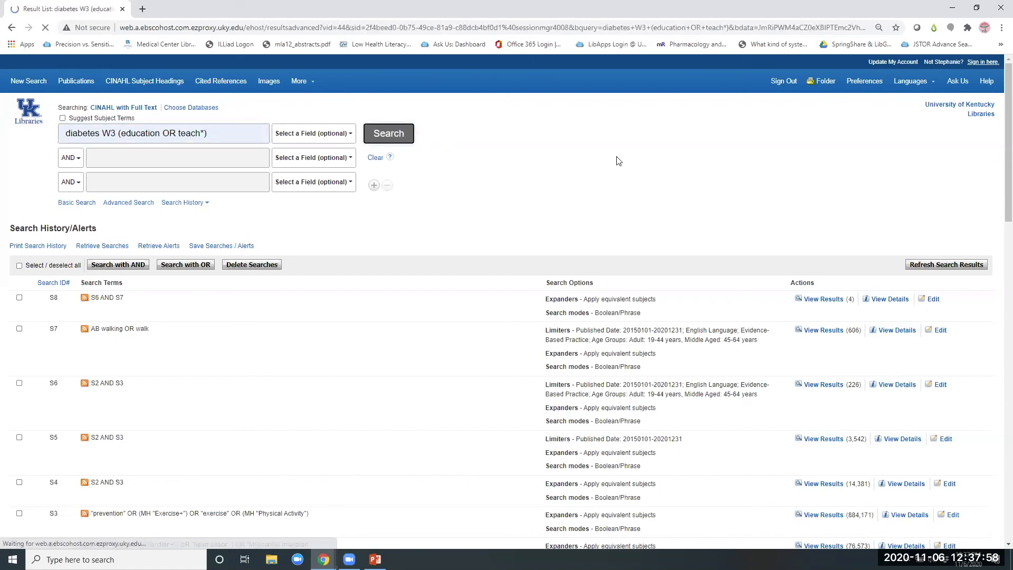
- Scroll down through the diabetes W3 result list, reviewing the articles
scroll(621, 227, "down", 5)
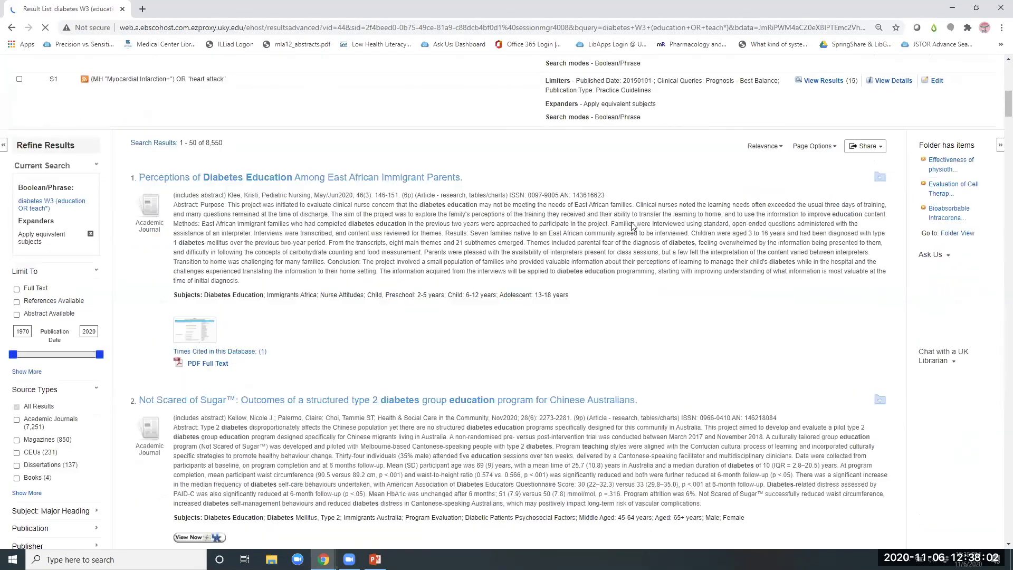
scroll(628, 242, "down", 2)
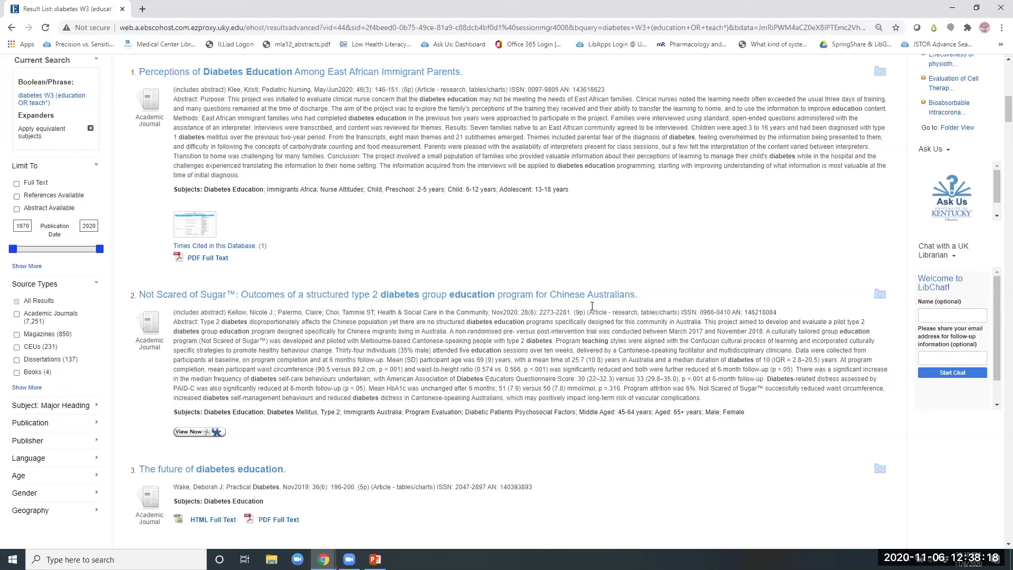
scroll(589, 327, "down", 4)
scroll(592, 306, "down", 5)
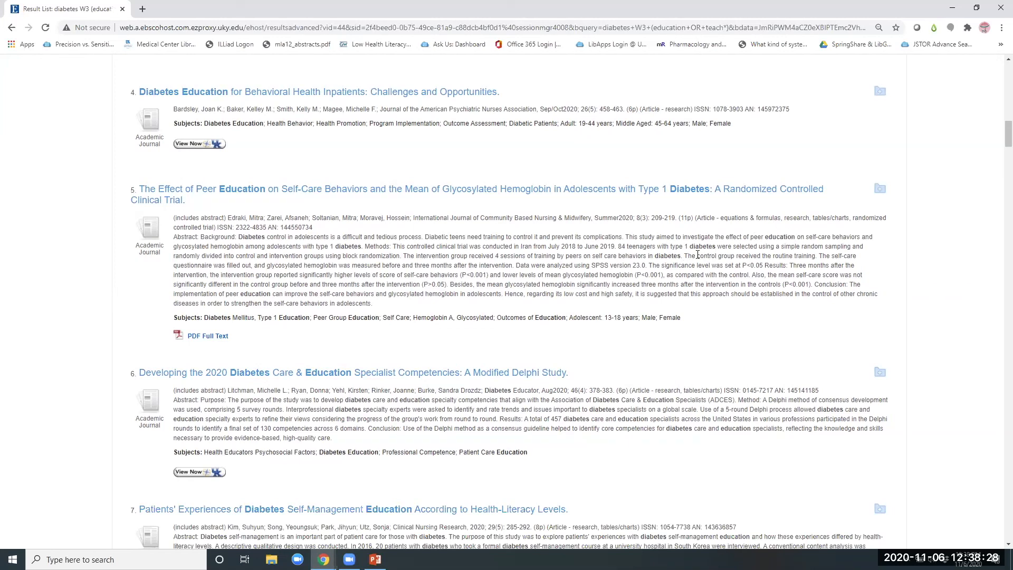
scroll(595, 265, "down", 1)
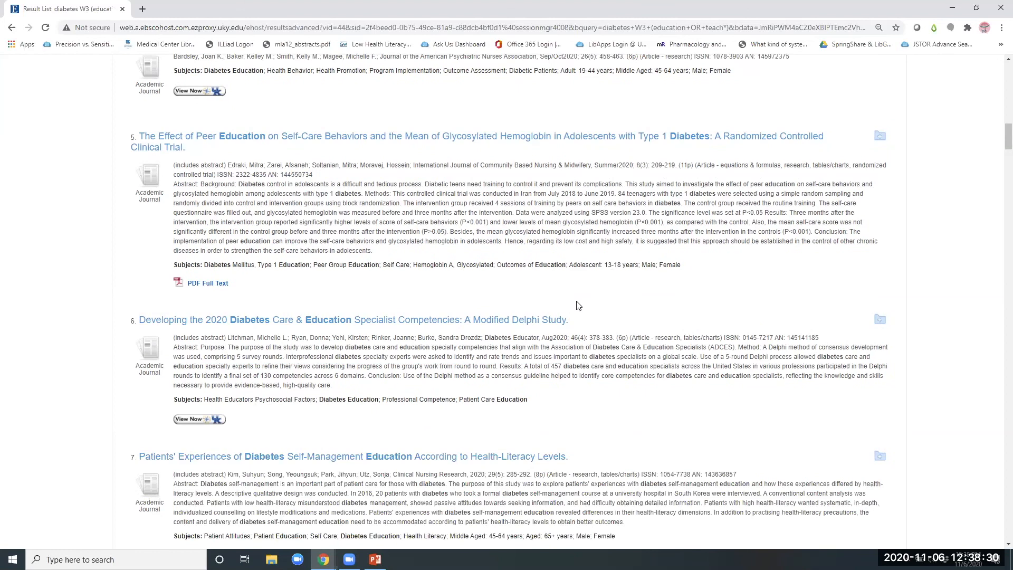
scroll(298, 303, "down", 1)
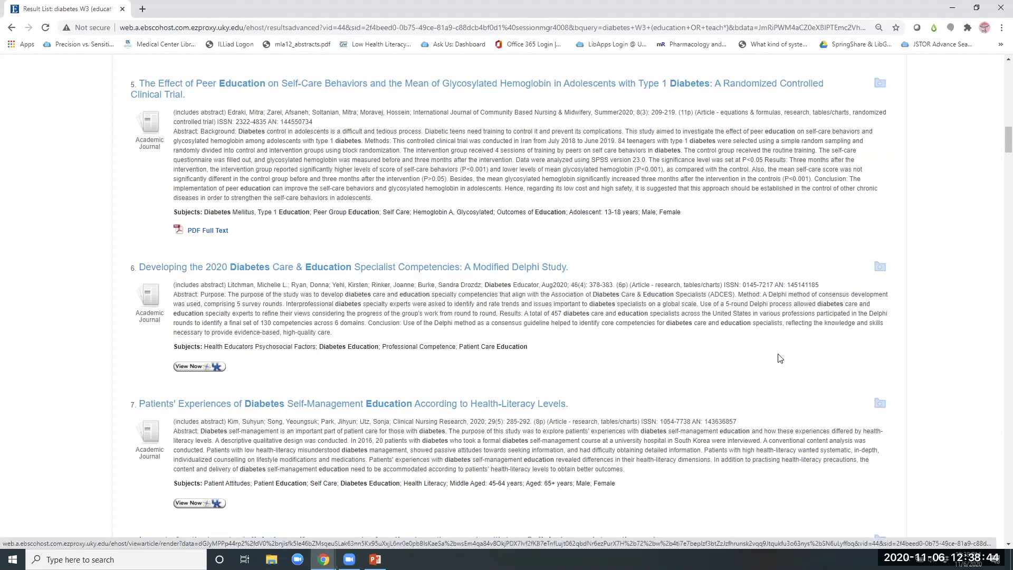
scroll(705, 334, "down", 2)
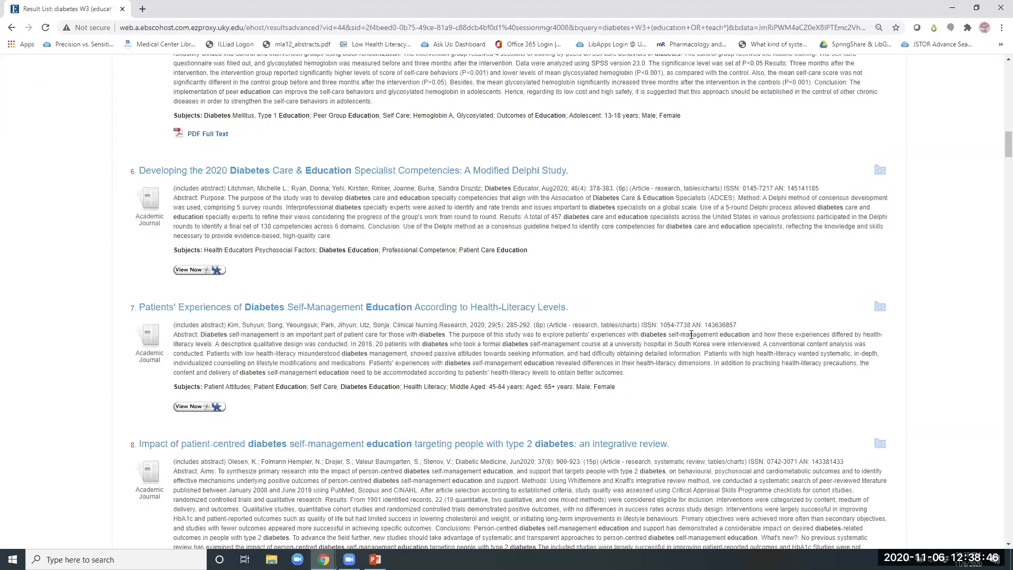
scroll(691, 335, "down", 2)
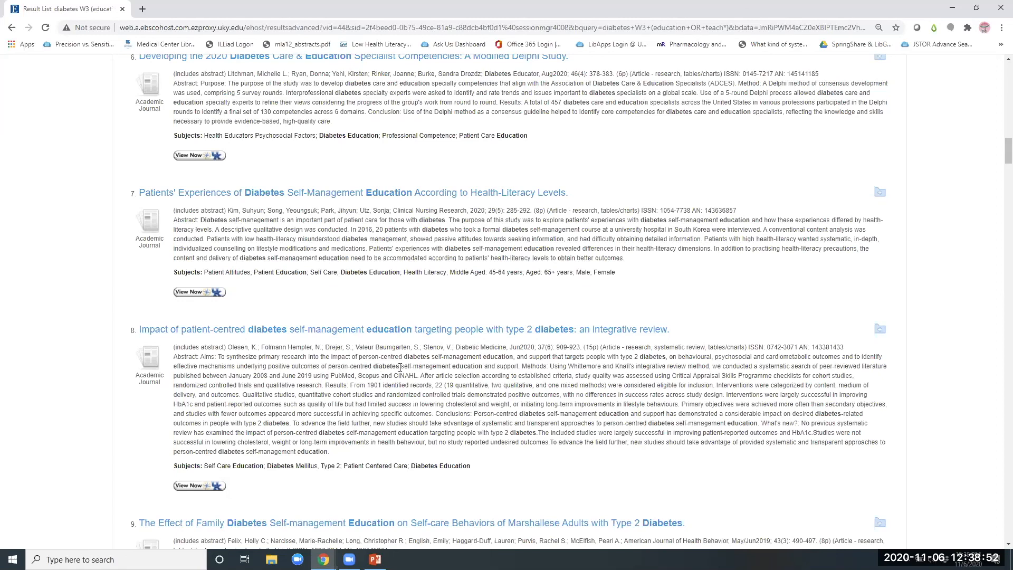
scroll(400, 368, "down", 1)
- Highlight 'diabetes self-management education' in result 8's abstract, then return toward the top
left_click_drag(377, 315, 449, 322)
left_click(427, 315)
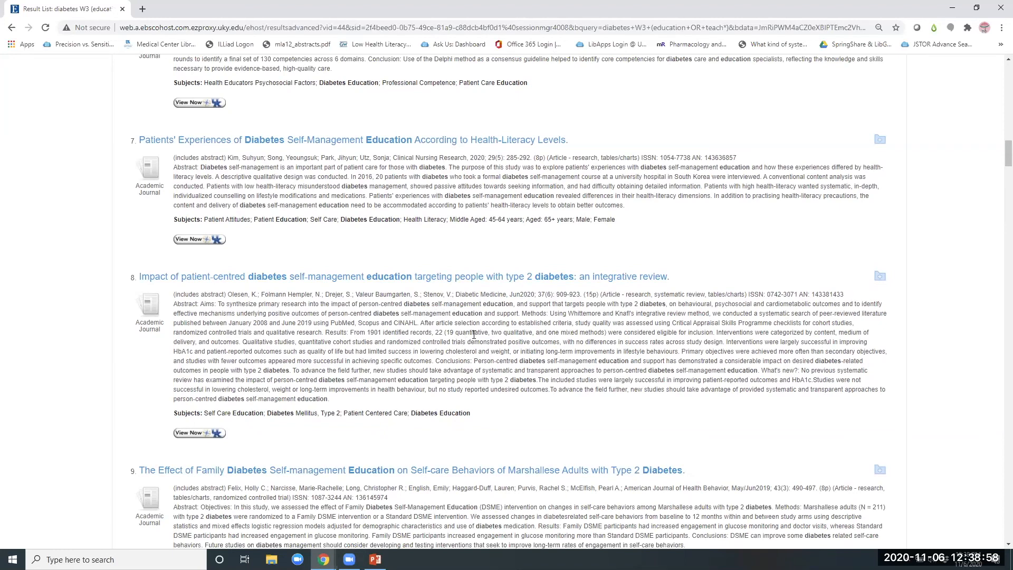
scroll(490, 333, "down", 2)
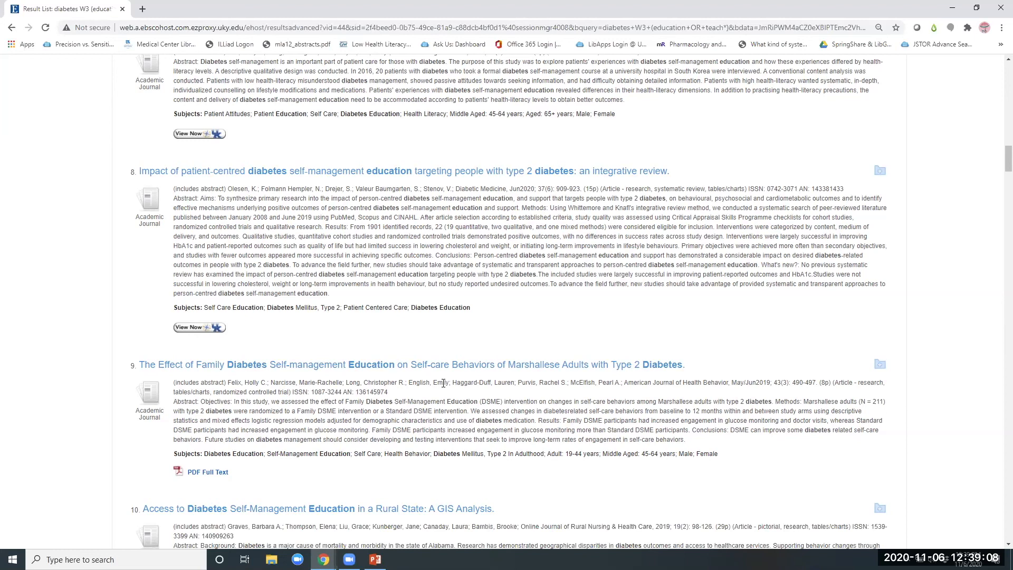
scroll(443, 383, "up", 4)
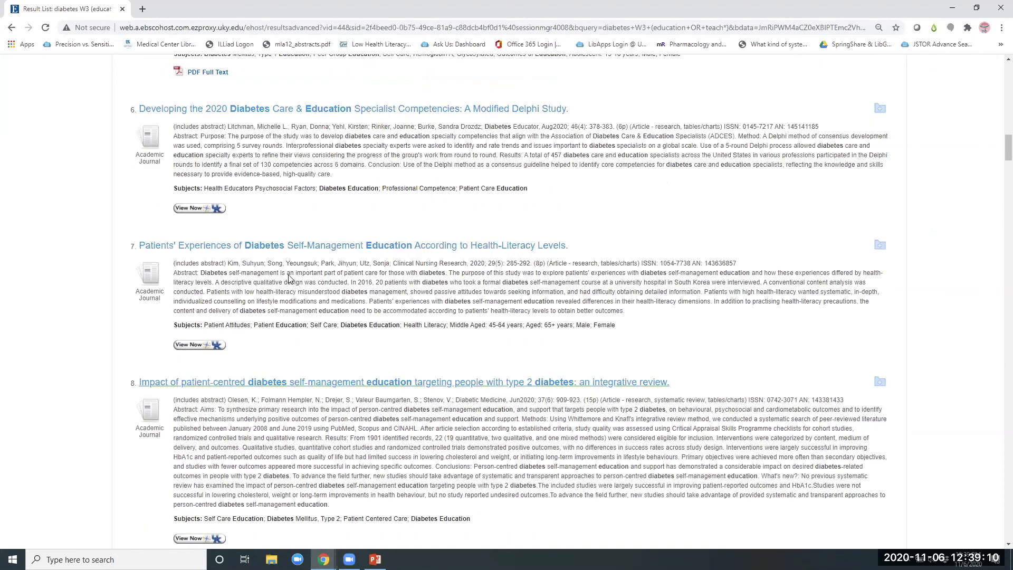
scroll(221, 150, "up", 20)
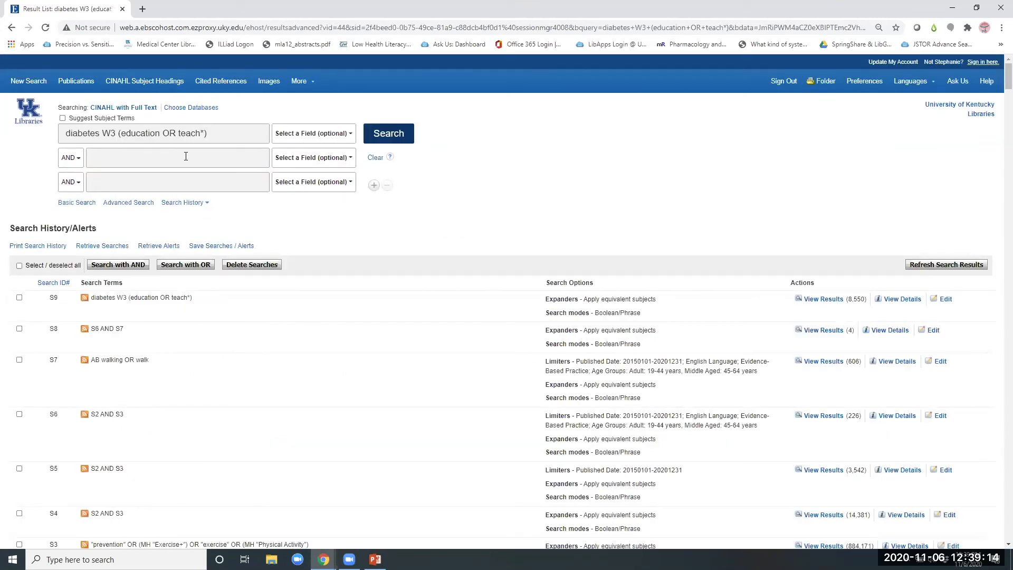
- Add 'type 2', 'exercise' and 'prevention' as further rows and run the combined search
left_click(185, 156)
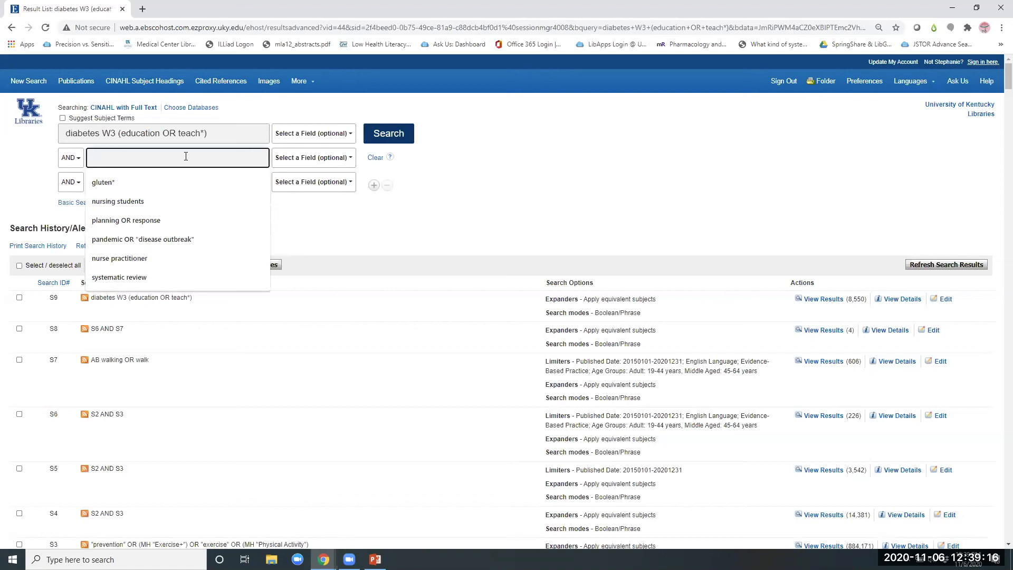
type("types 2")
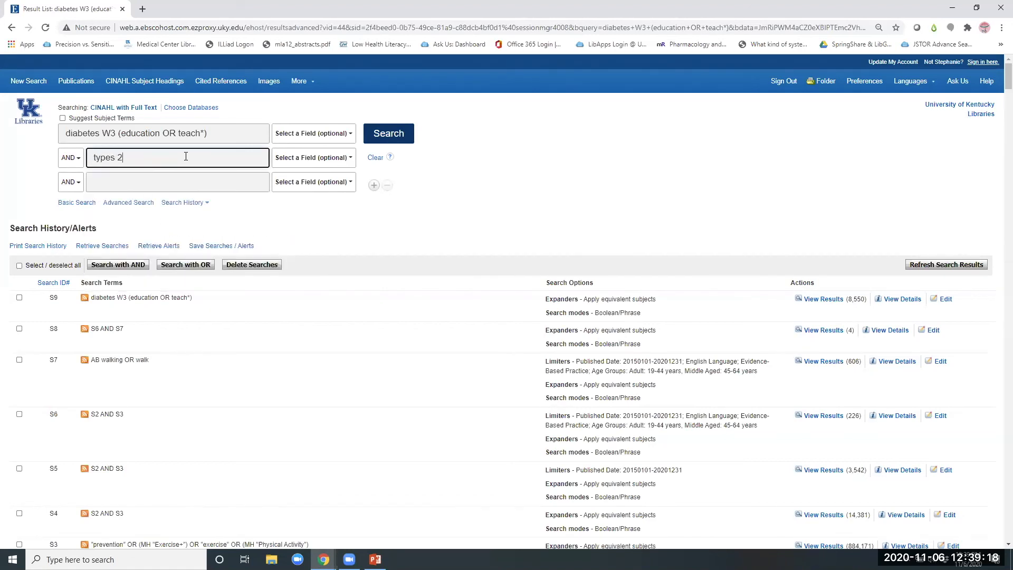
key("BackSpace")
key("BackSpace")
key("BackSpace")
type("2")
left_click(374, 185)
left_click(207, 183)
type("exercise")
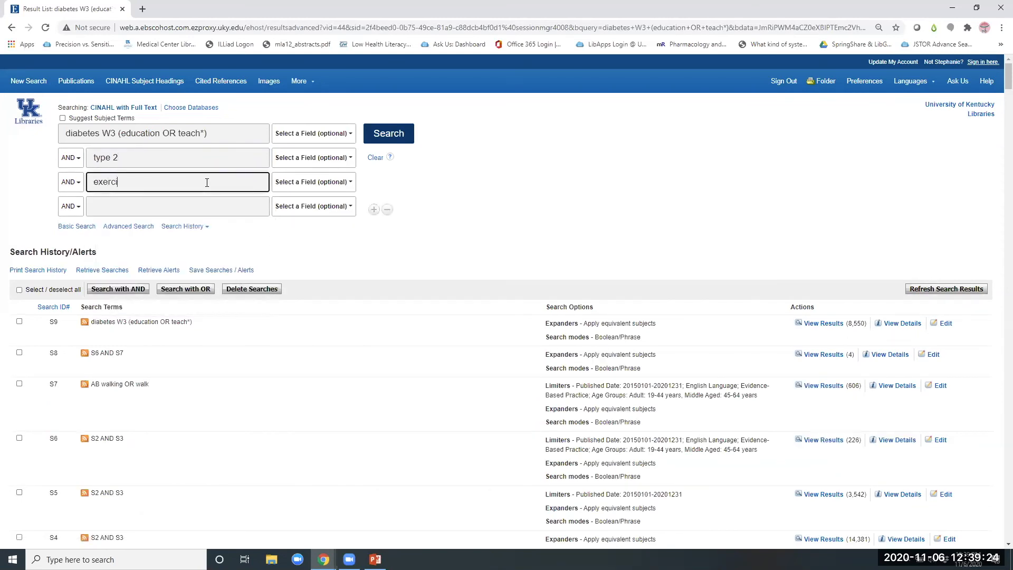
left_click(209, 210)
type("prevention")
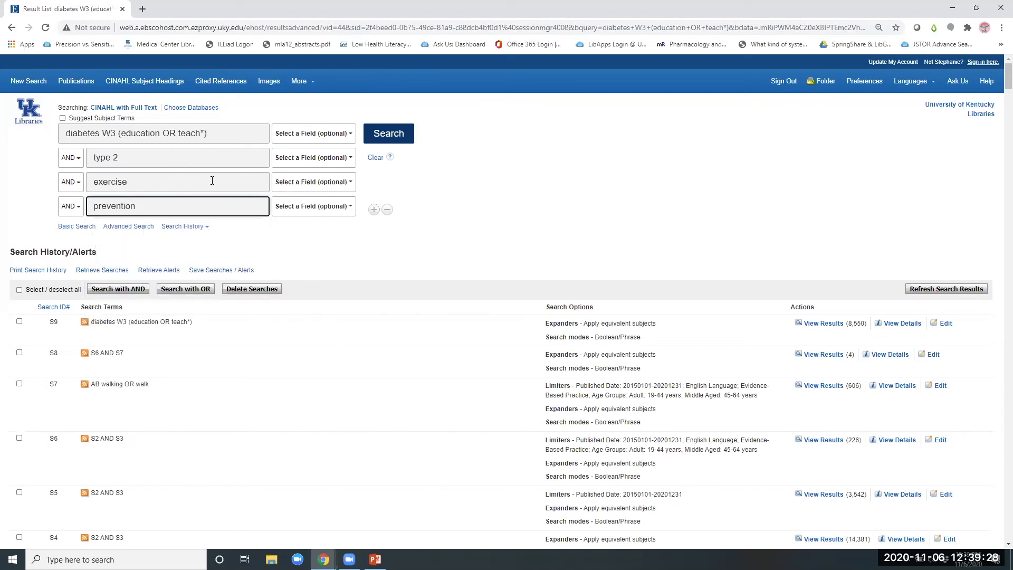
left_click(384, 134)
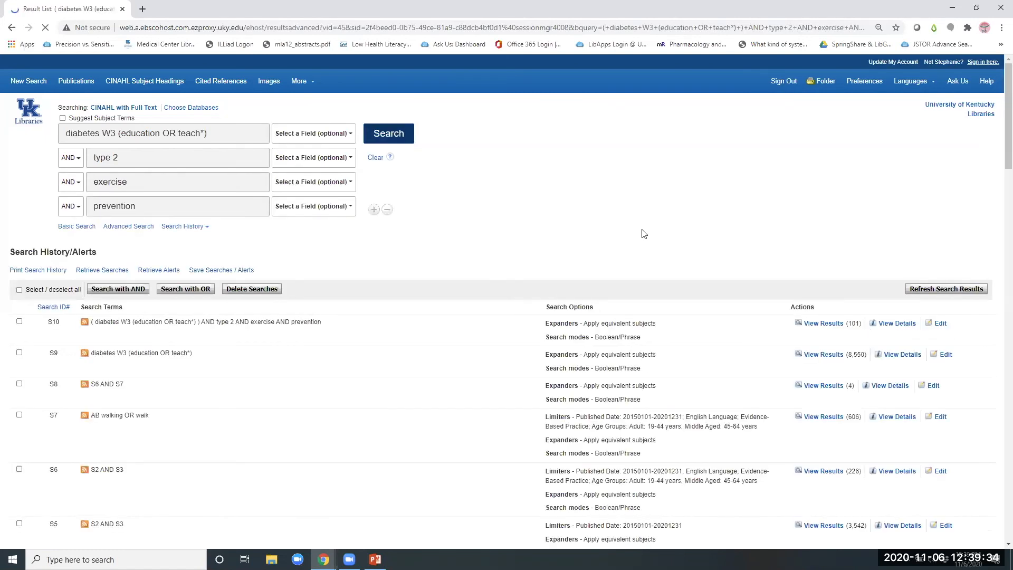
- Scroll through the 101 combined-search results and back up to the search history table
scroll(650, 233, "down", 10)
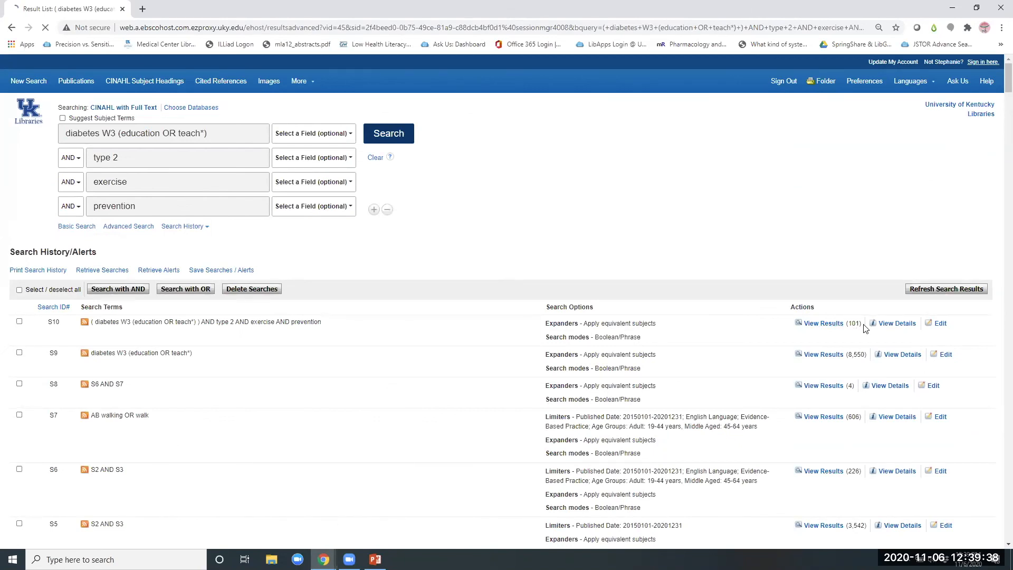
scroll(835, 325, "down", 2)
scroll(689, 227, "down", 4)
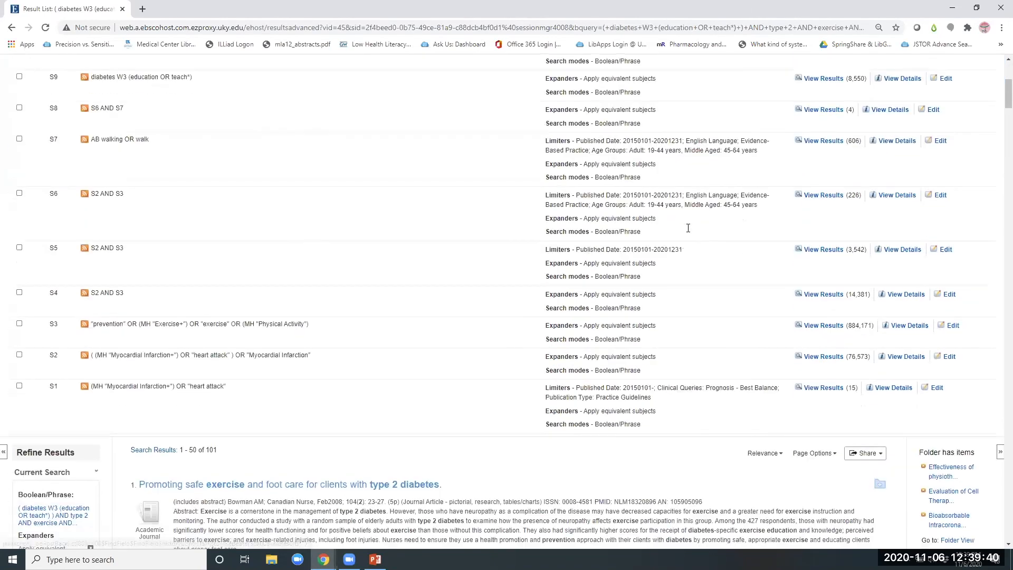
scroll(657, 302, "down", 5)
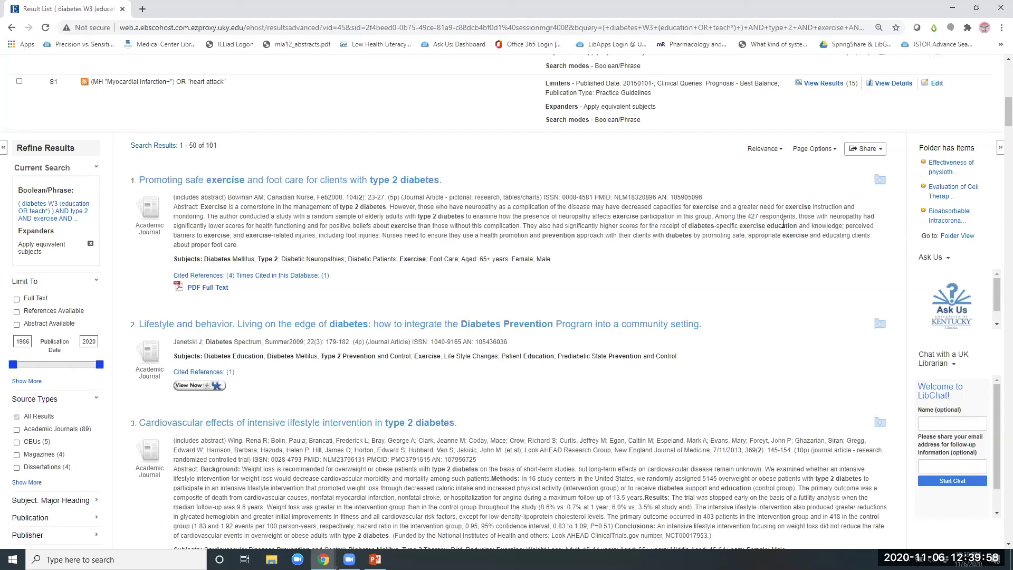
scroll(343, 222, "up", 12)
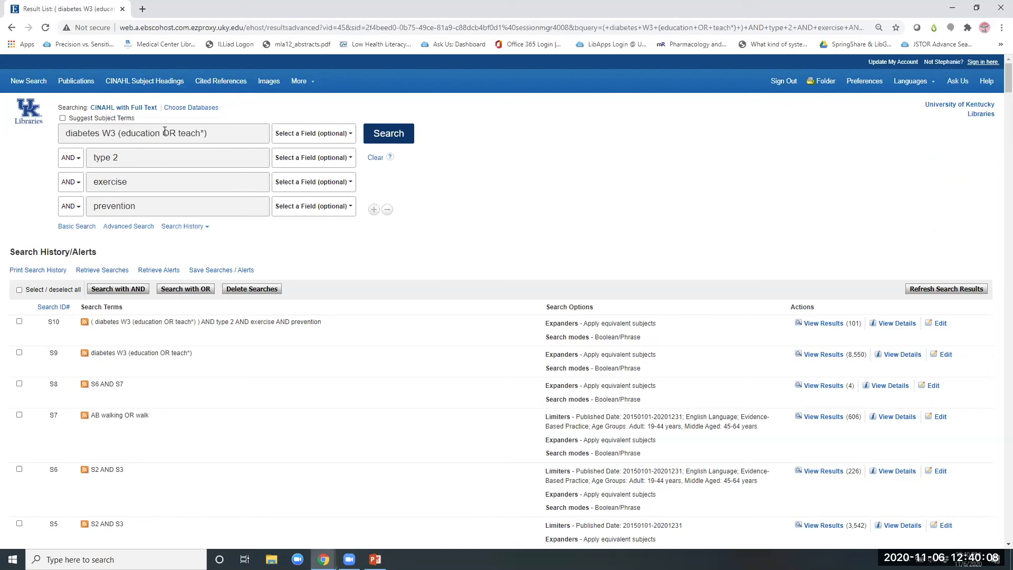
scroll(617, 233, "down", 8)
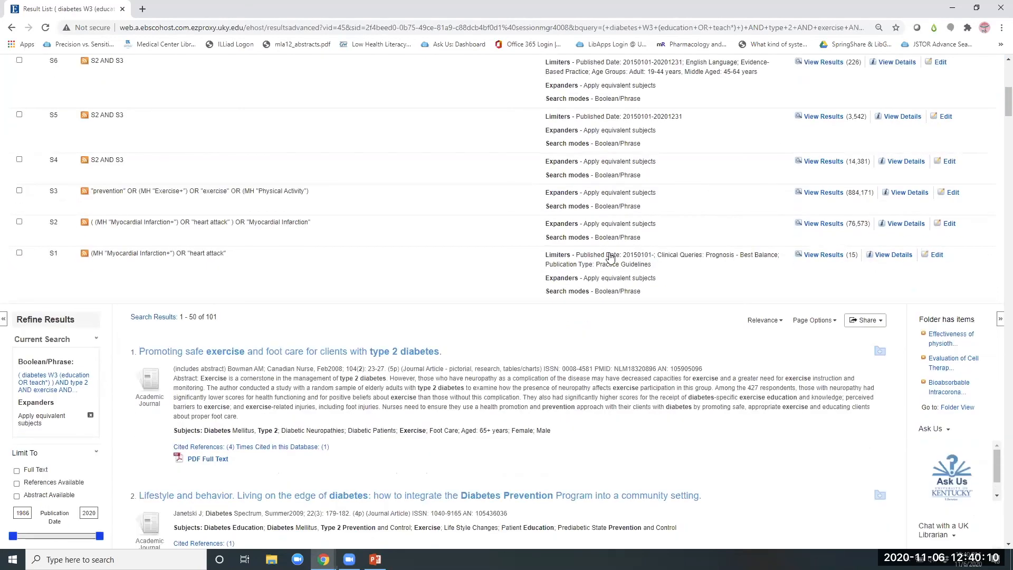
scroll(610, 257, "down", 8)
scroll(611, 254, "down", 4)
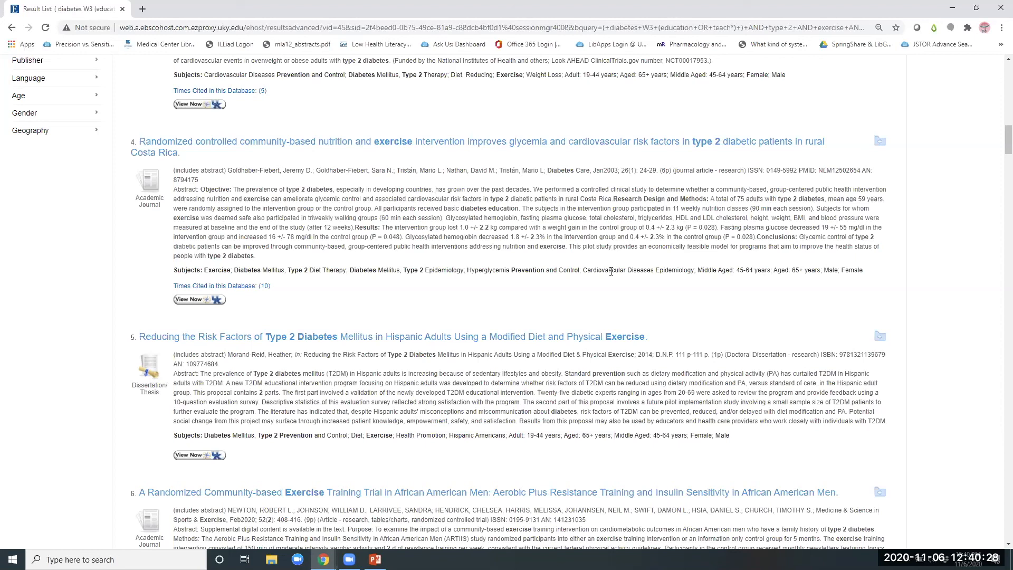
scroll(581, 301, "up", 1)
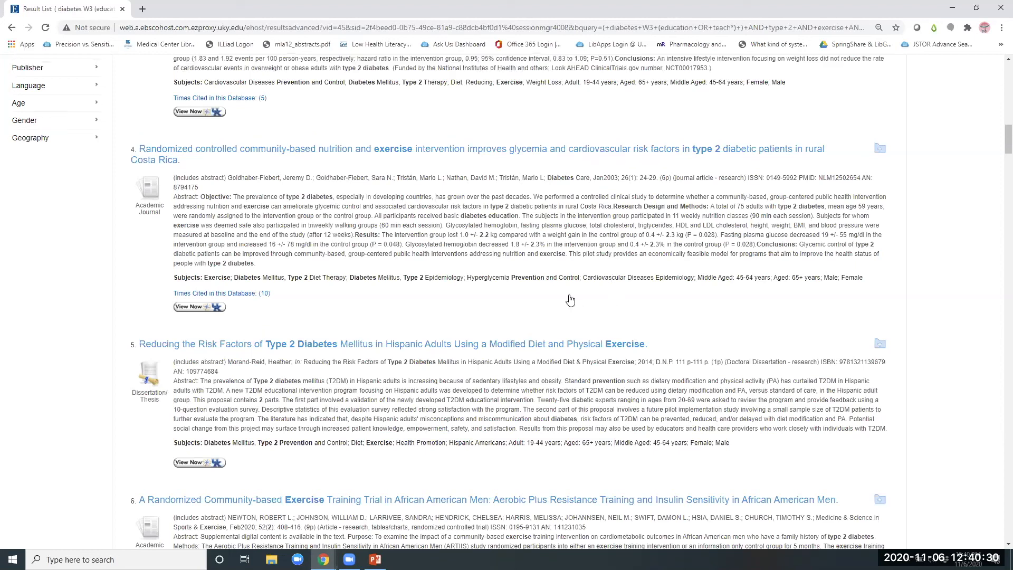
scroll(684, 278, "up", 12)
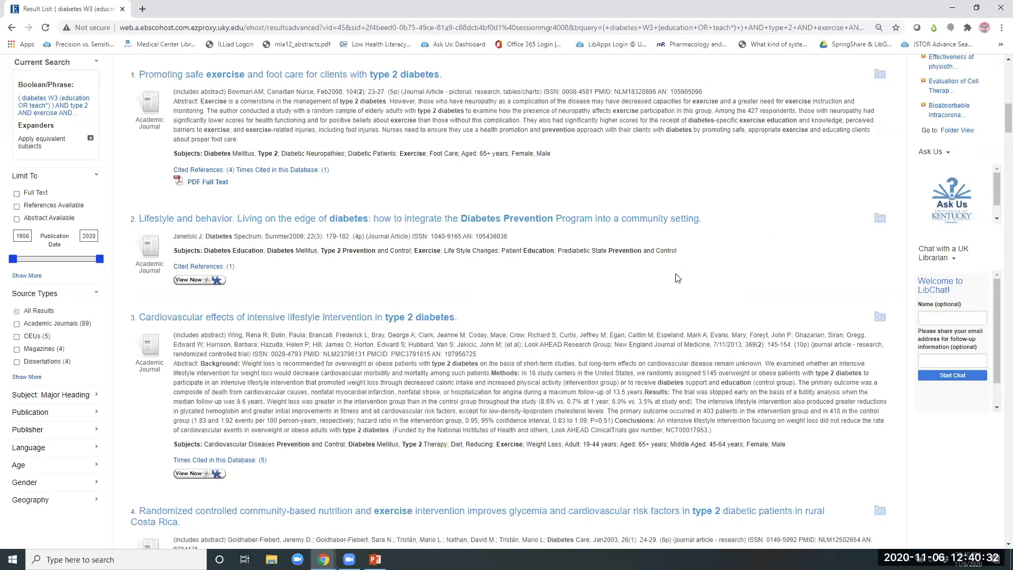
scroll(81, 263, "up", 8)
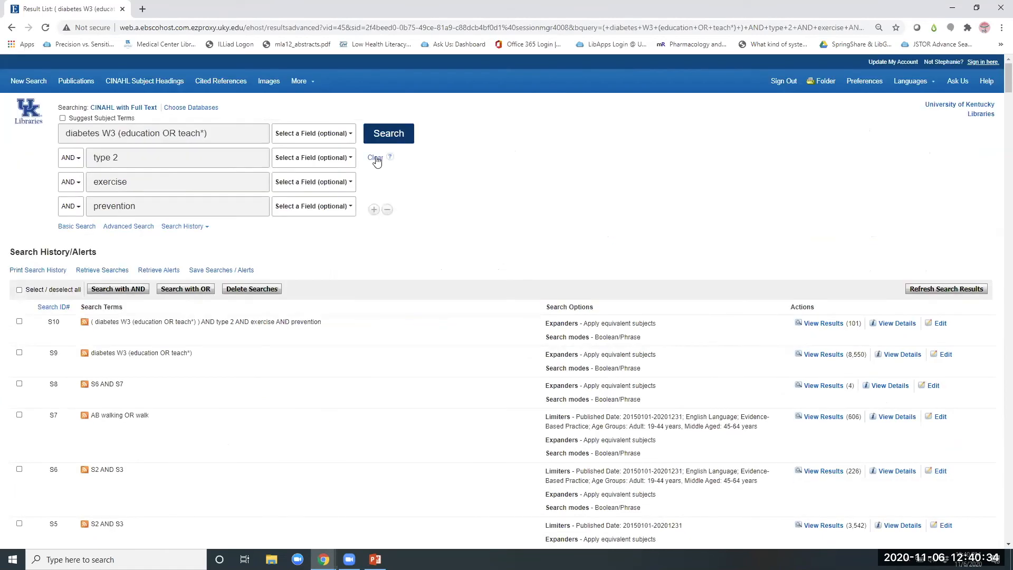
- Change W3 to N5 in the first search term and rerun the four-term search
left_click(115, 129)
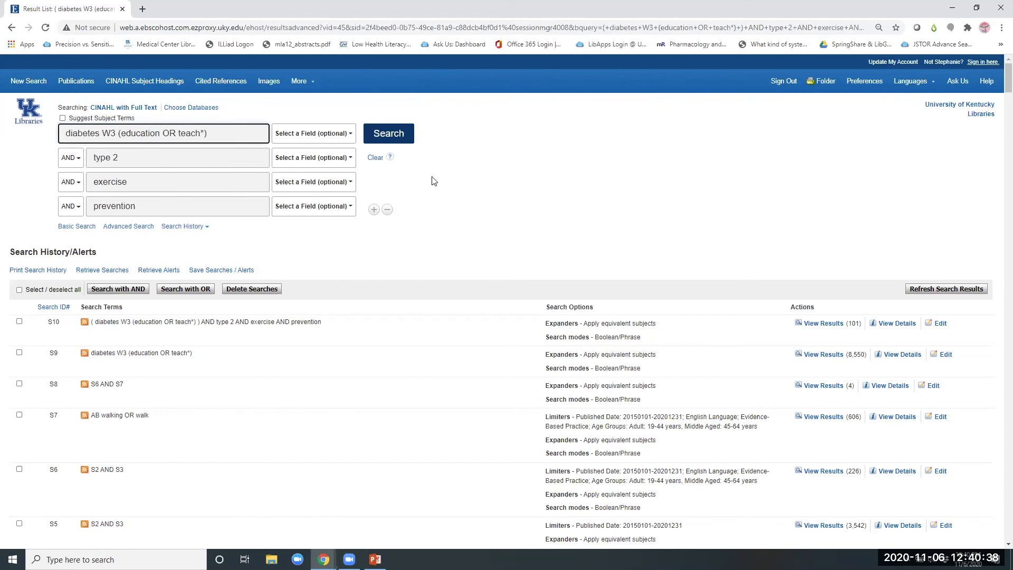
scroll(565, 230, "down", 6)
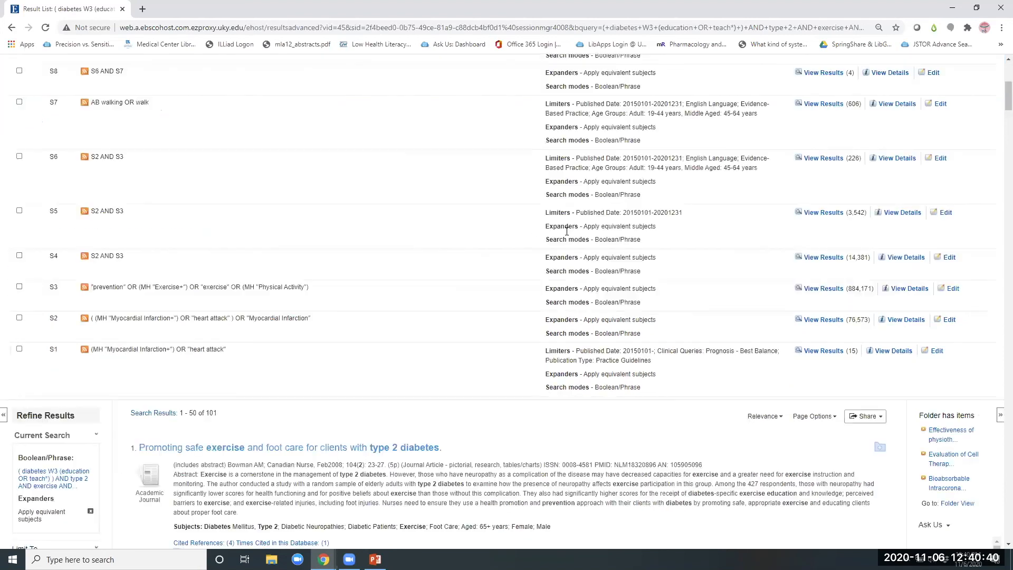
scroll(172, 131, "down", 4)
scroll(125, 132, "up", 10)
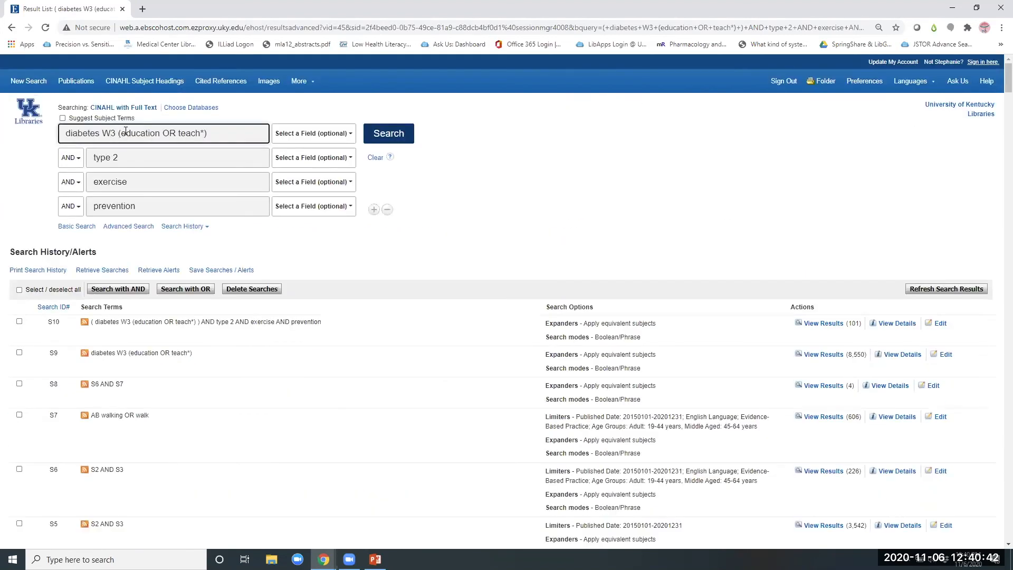
key("BackSpace")
key("BackSpace")
type("N5")
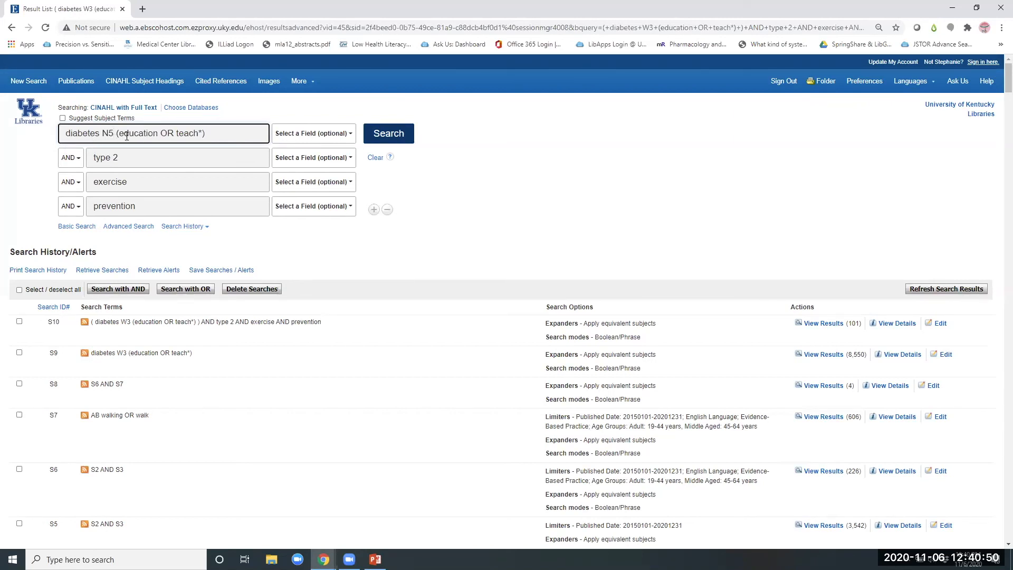
left_click(389, 133)
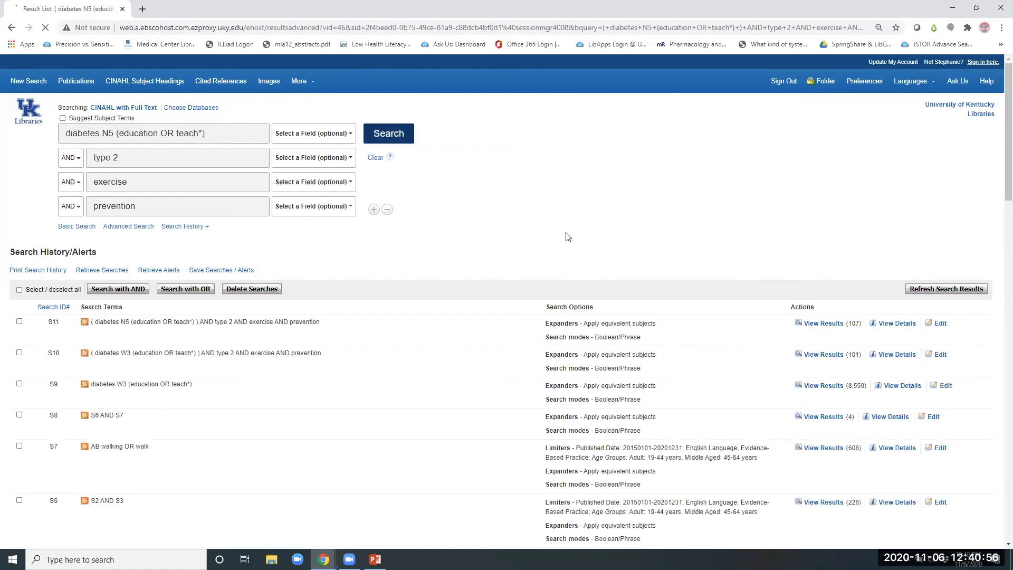
- Review the 107 N5 results, then clear all search boxes and start in the first one
scroll(497, 294, "down", 8)
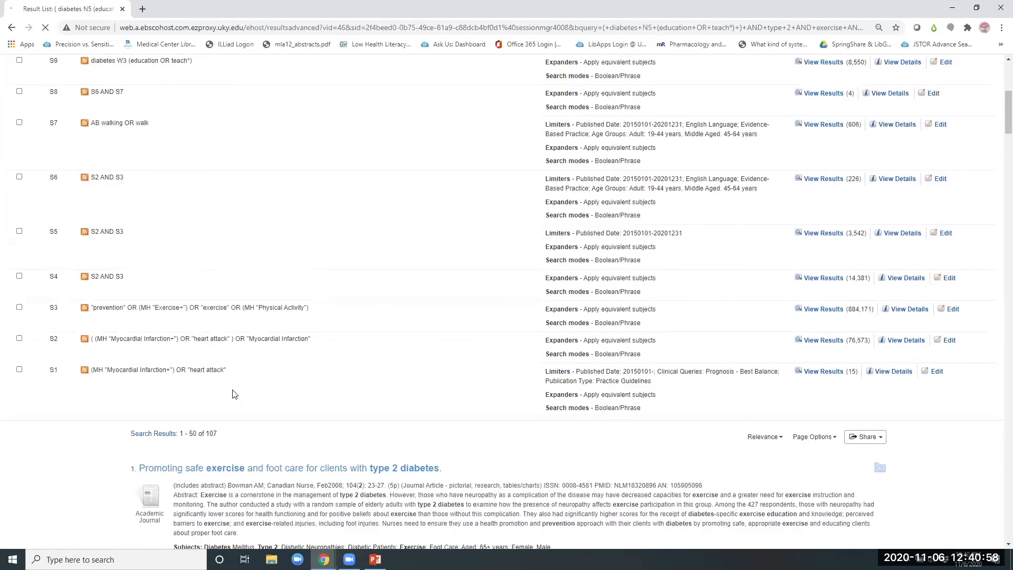
scroll(718, 274, "down", 1)
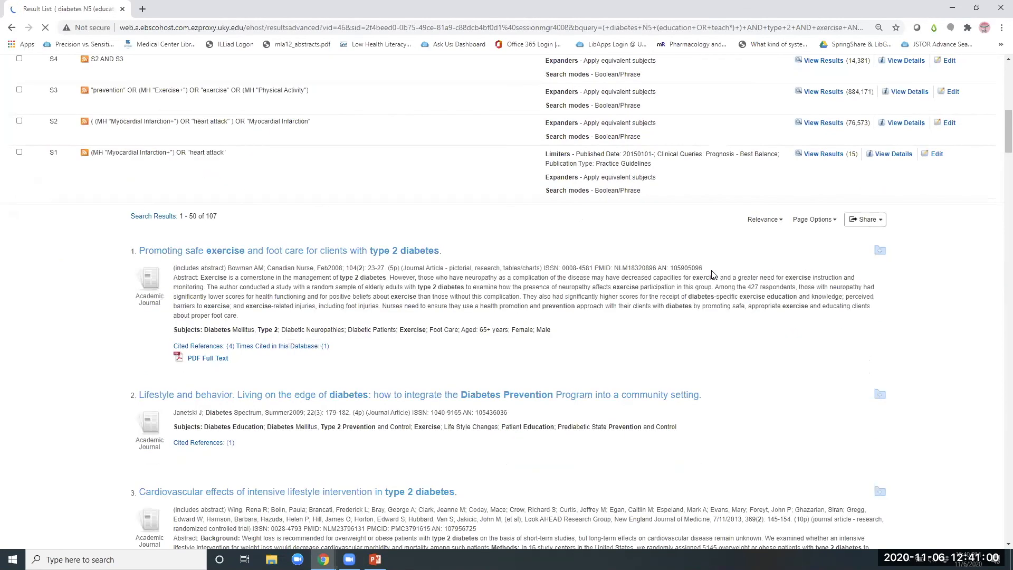
scroll(844, 279, "up", 10)
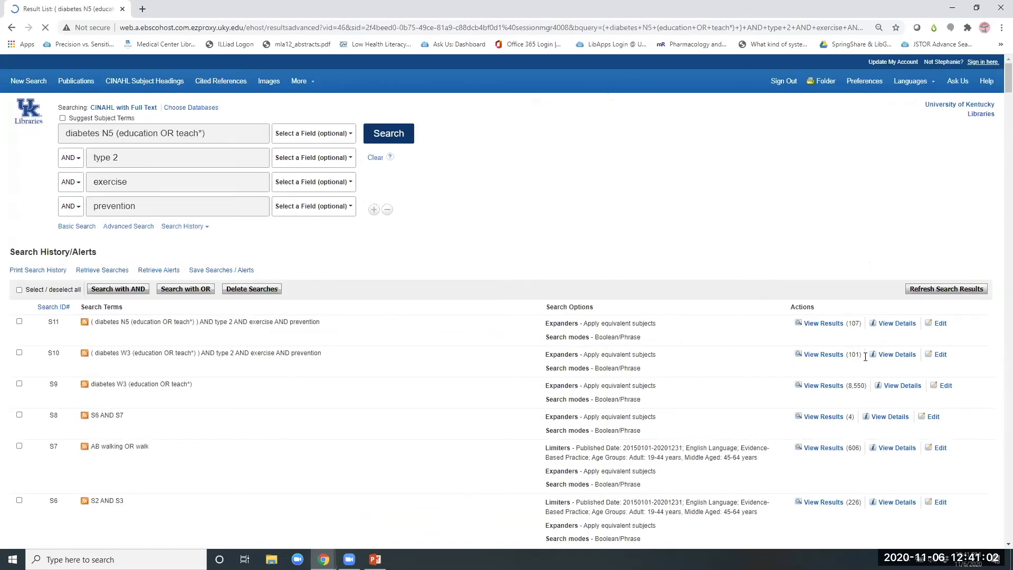
scroll(767, 346, "down", 10)
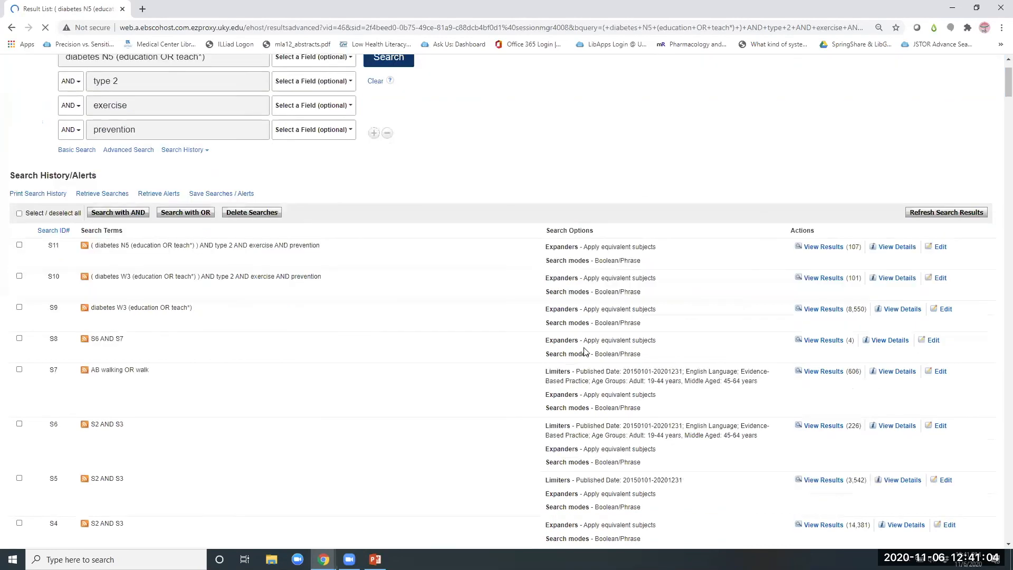
scroll(557, 228, "down", 4)
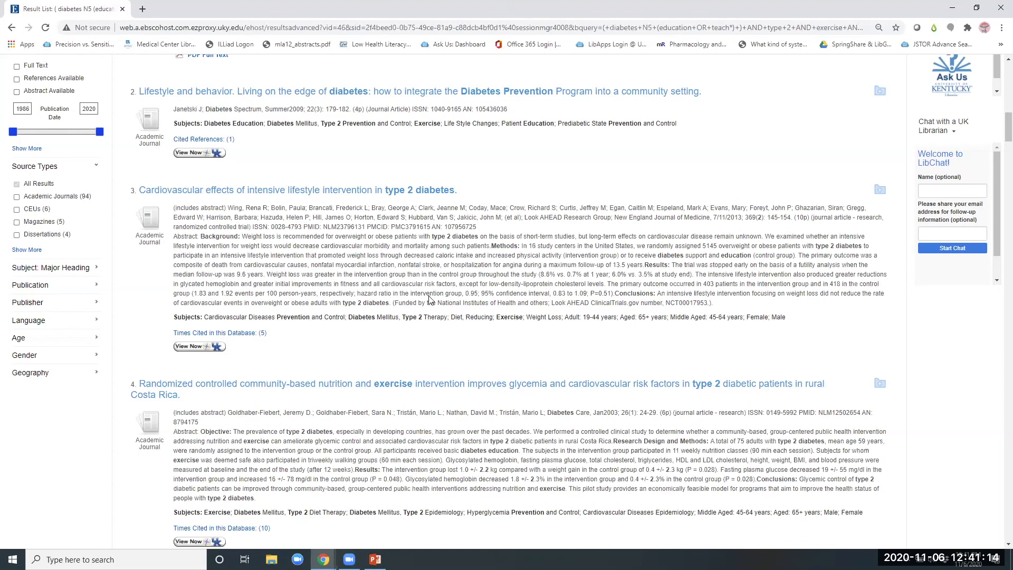
scroll(430, 299, "up", 15)
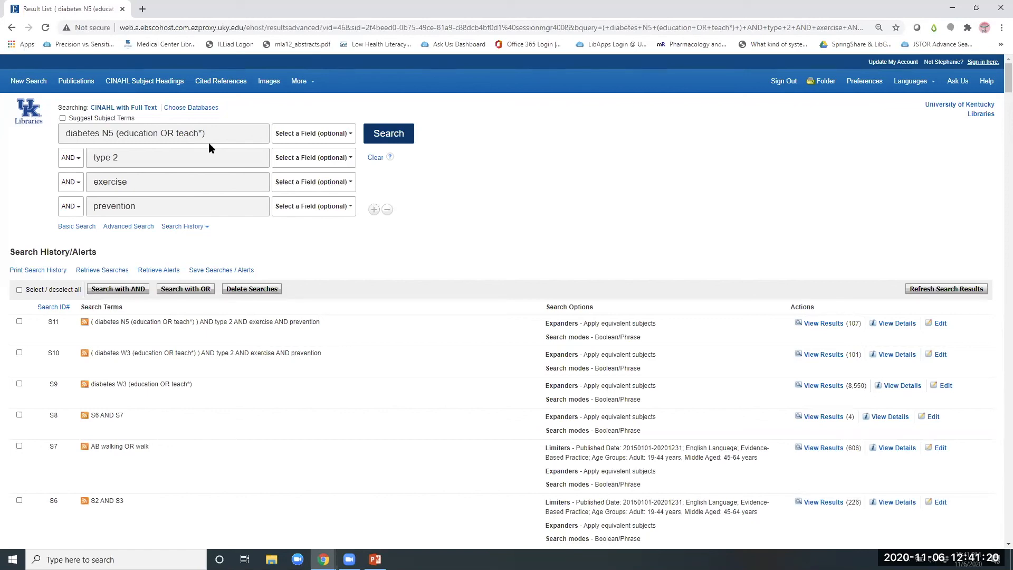
left_click(369, 159)
left_click(177, 134)
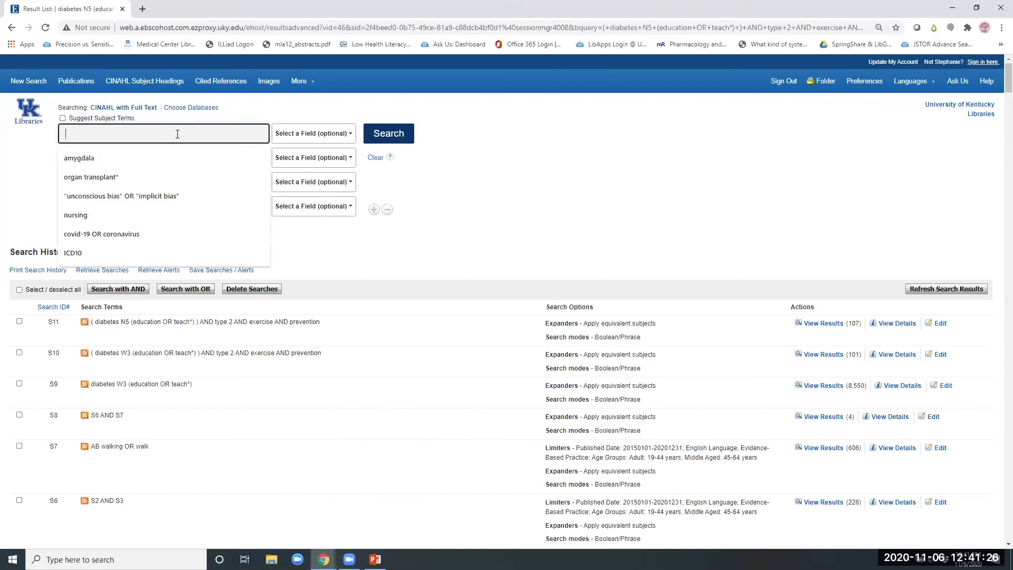
- Enter 'heart attack OR myocardial infarction' in the first box, correcting myocardial via spellcheck
type("hearlth")
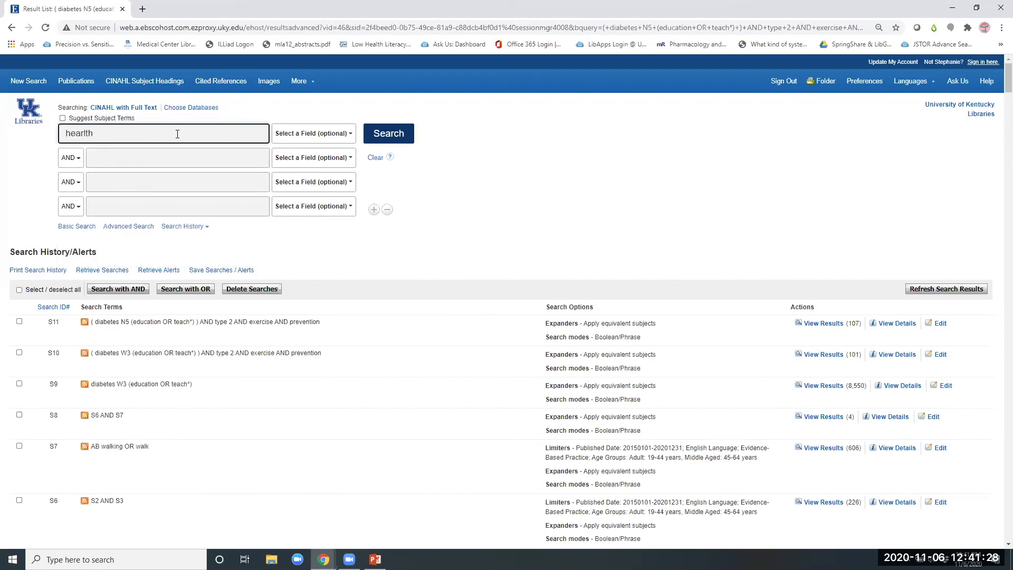
key("BackSpace")
key("BackSpace")
key("BackSpace")
key("BackSpace")
type("t attac")
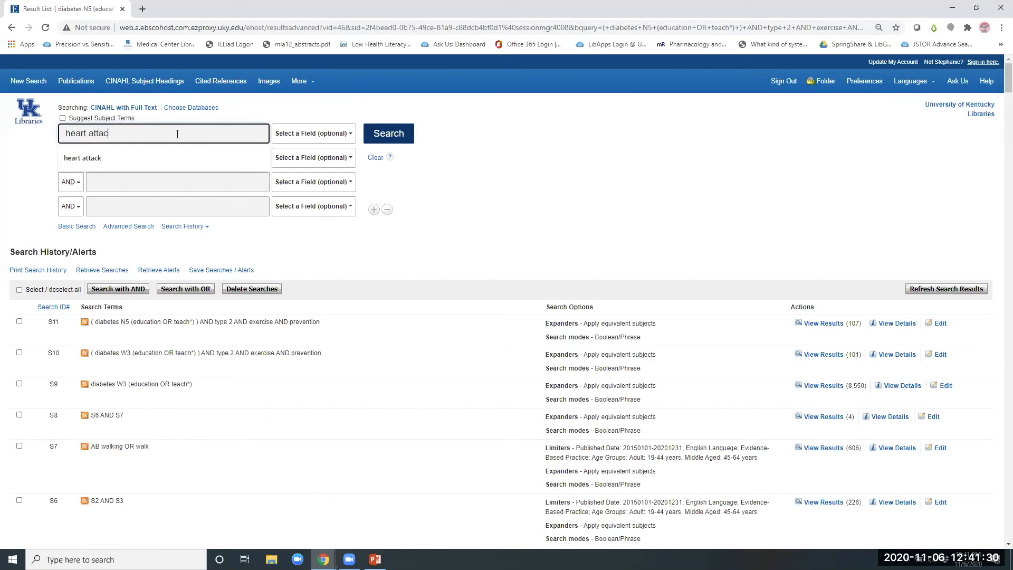
type("hed")
key("BackSpace")
key("BackSpace")
type("k")
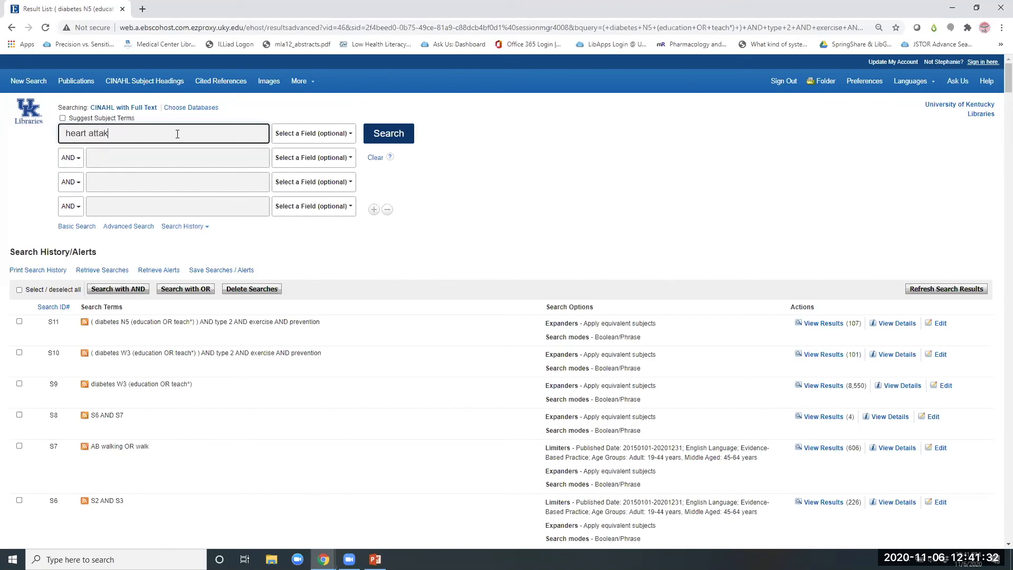
type(" OR my")
type("cardioal")
key("BackSpace")
key("BackSpace")
key("BackSpace")
type("al infarction")
right_click(156, 136)
left_click(160, 148)
- Enter 'diet OR exerise' and 'prevention' in the second and third search boxes
left_click(159, 151)
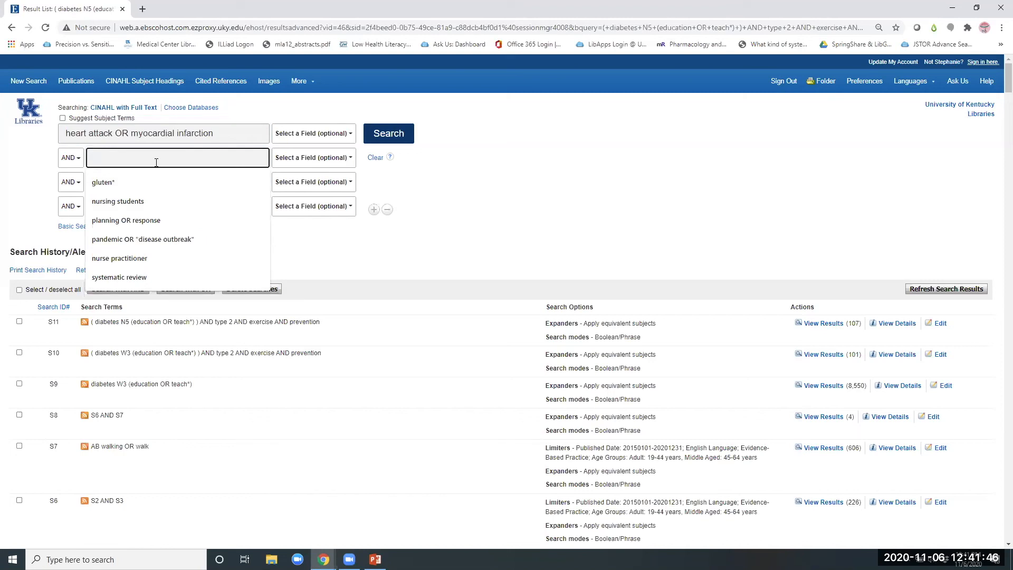
type("diet OR ")
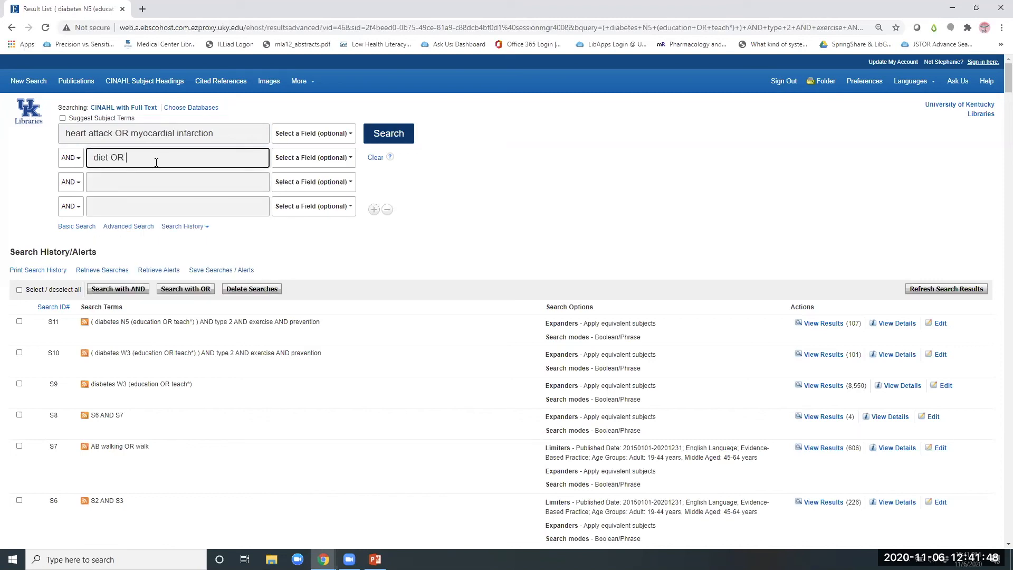
type("exerise")
left_click(159, 185)
type("prevfention")
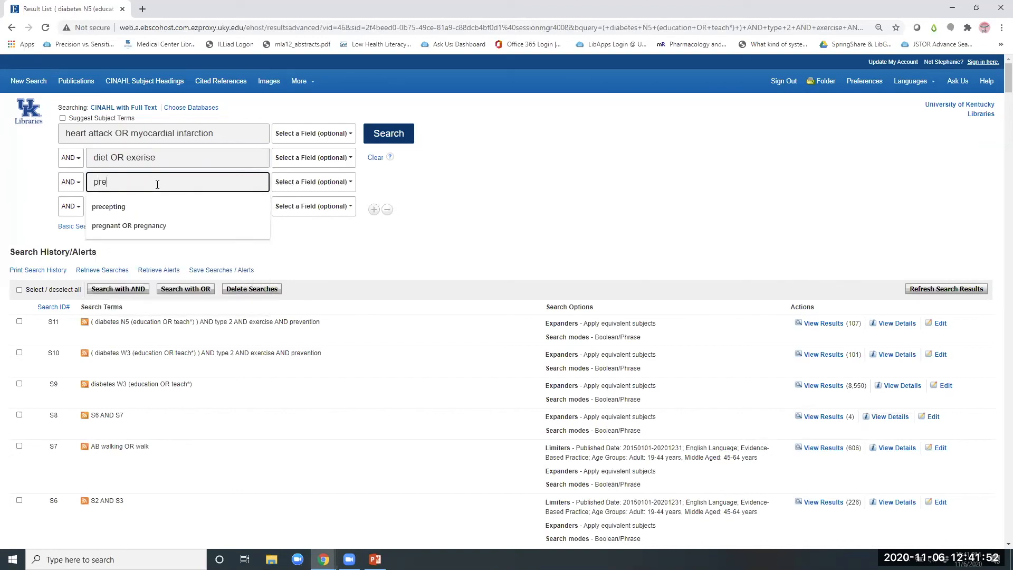
key("BackSpace")
key("BackSpace")
key("BackSpace")
key("BackSpace")
key("BackSpace")
type("ention")
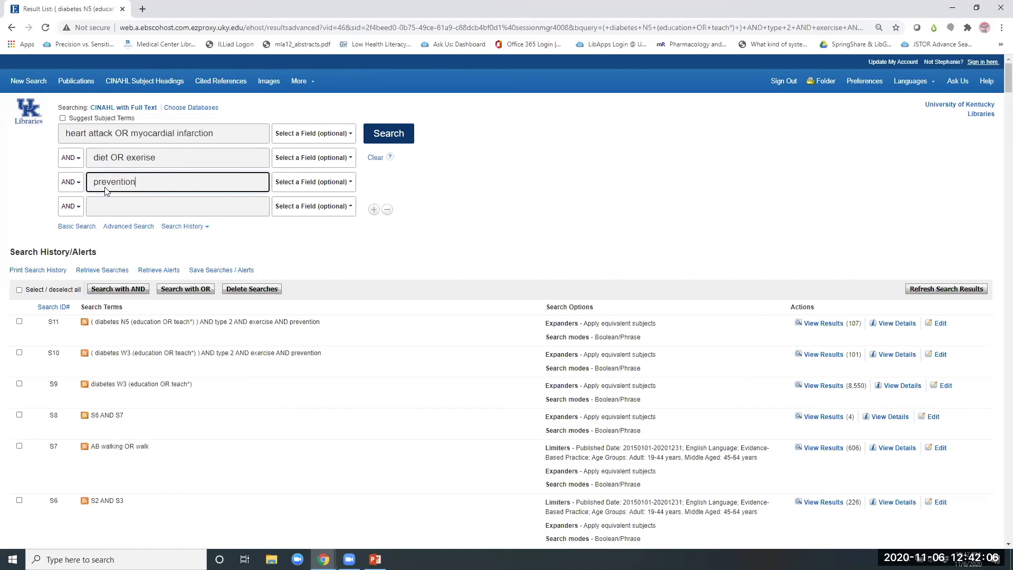
left_click_drag(183, 134, 231, 202)
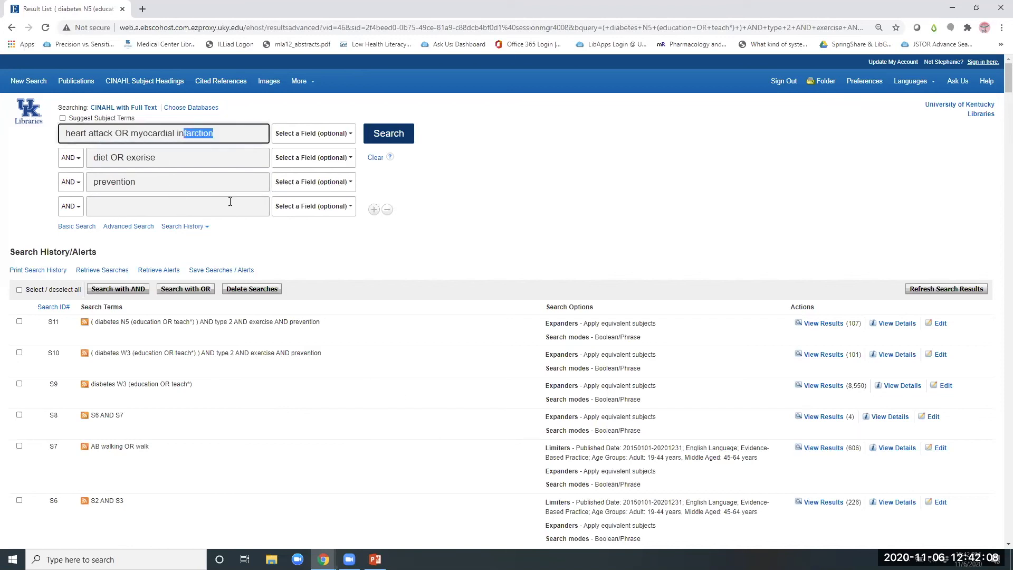
left_click(230, 202)
left_click(191, 177)
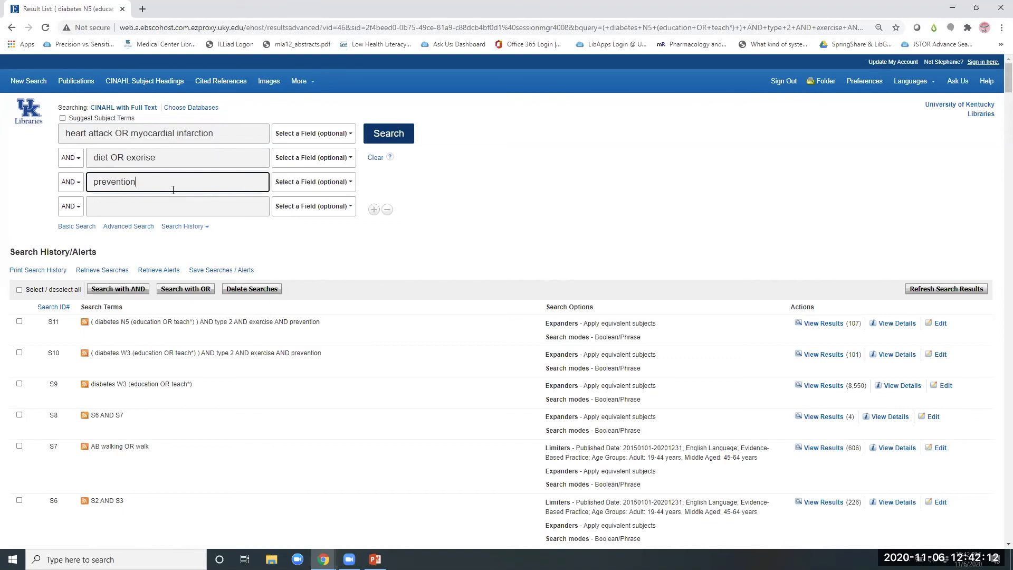
left_click(466, 236)
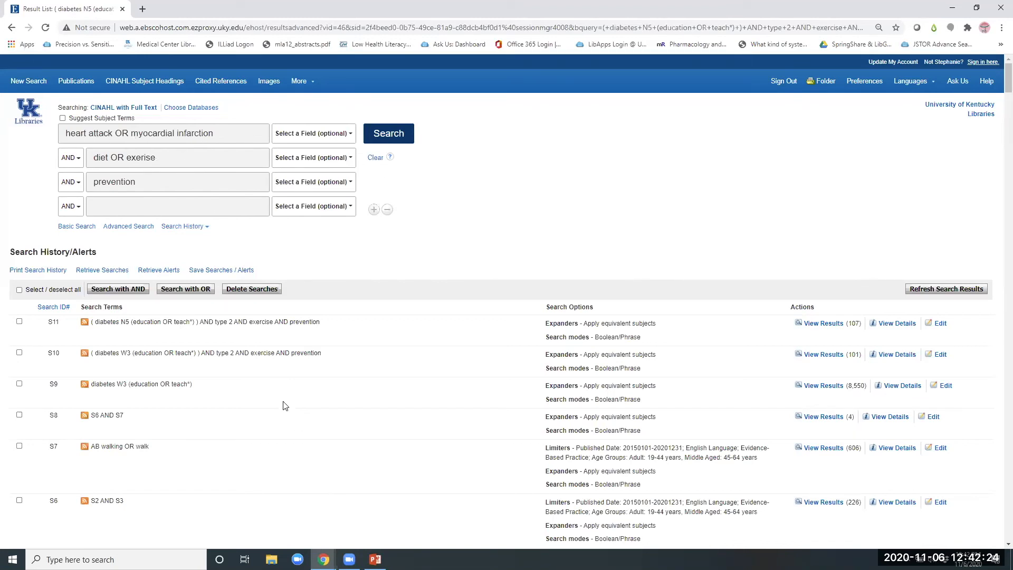
scroll(285, 406, "down", 5)
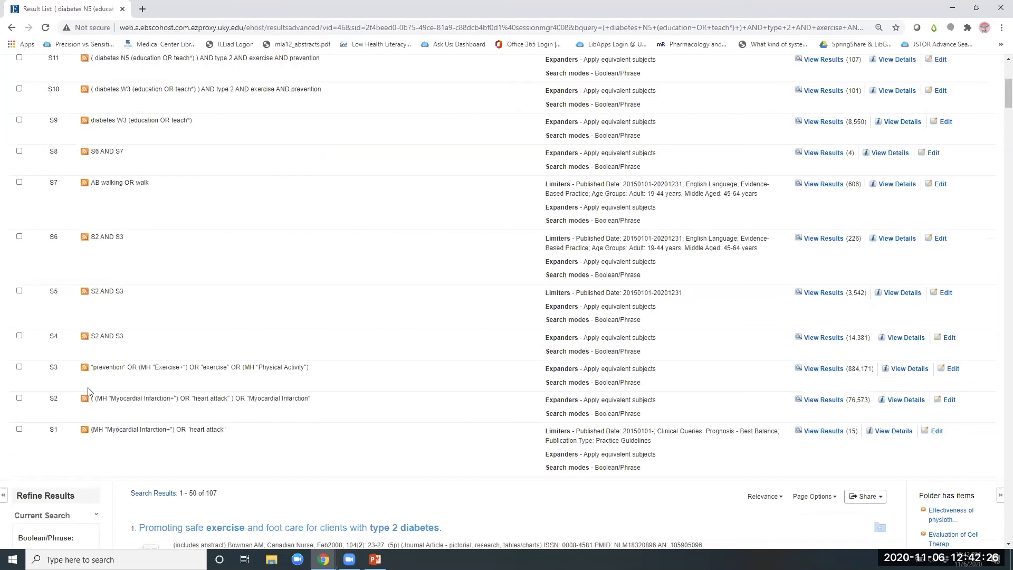
- Tick history searches S3 and S2, then clear the heart attack, diet and prevention terms unsearched
left_click(19, 367)
left_click(20, 398)
scroll(136, 349, "up", 5)
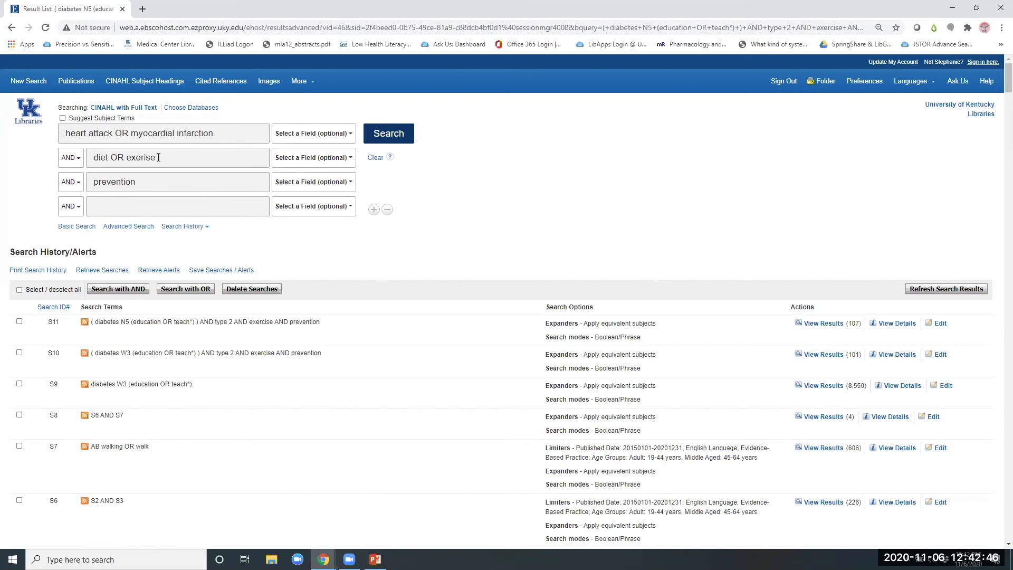
left_click(207, 186)
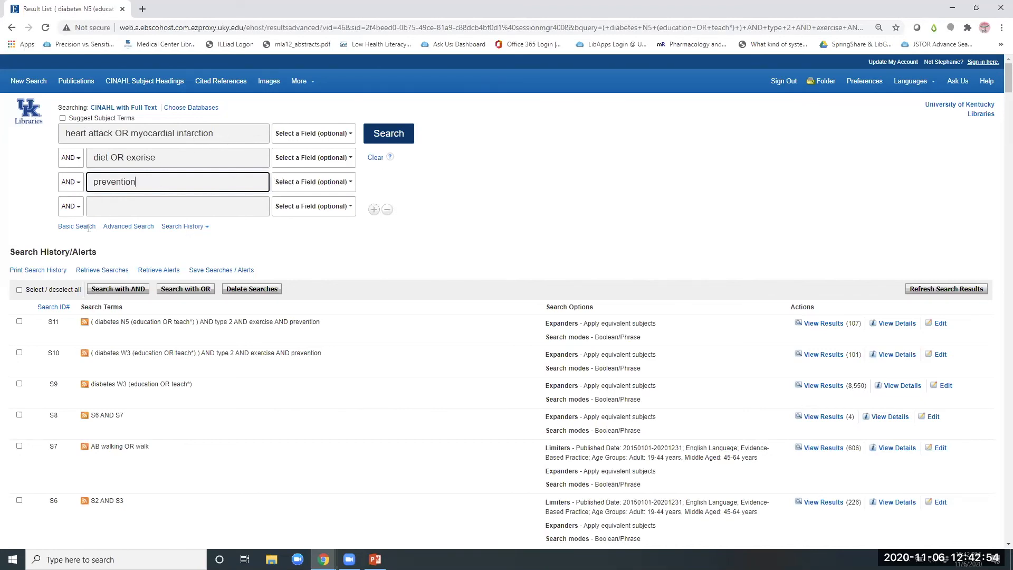
scroll(140, 306, "down", 7)
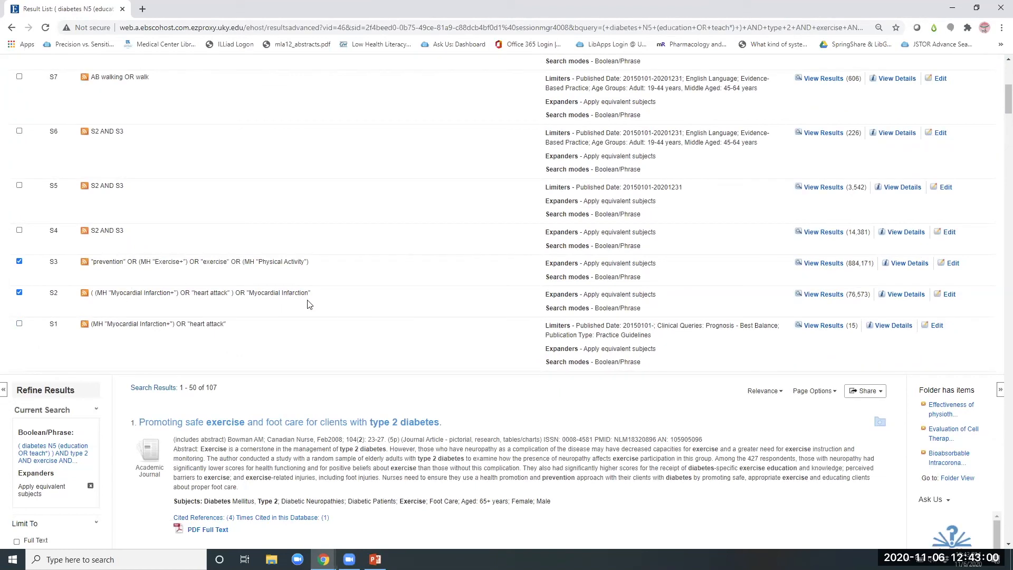
scroll(346, 263, "up", 6)
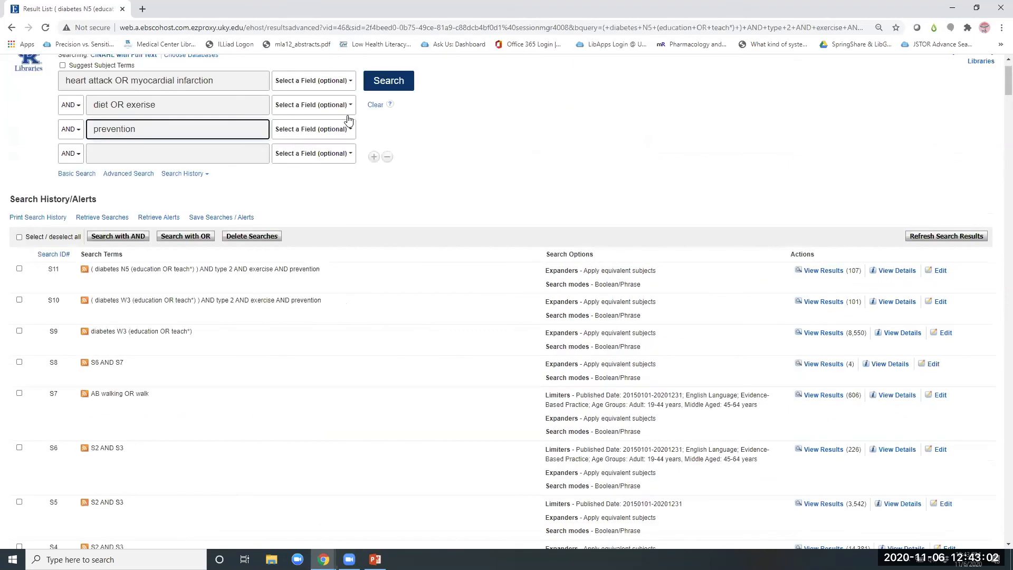
scroll(349, 120, "up", 1)
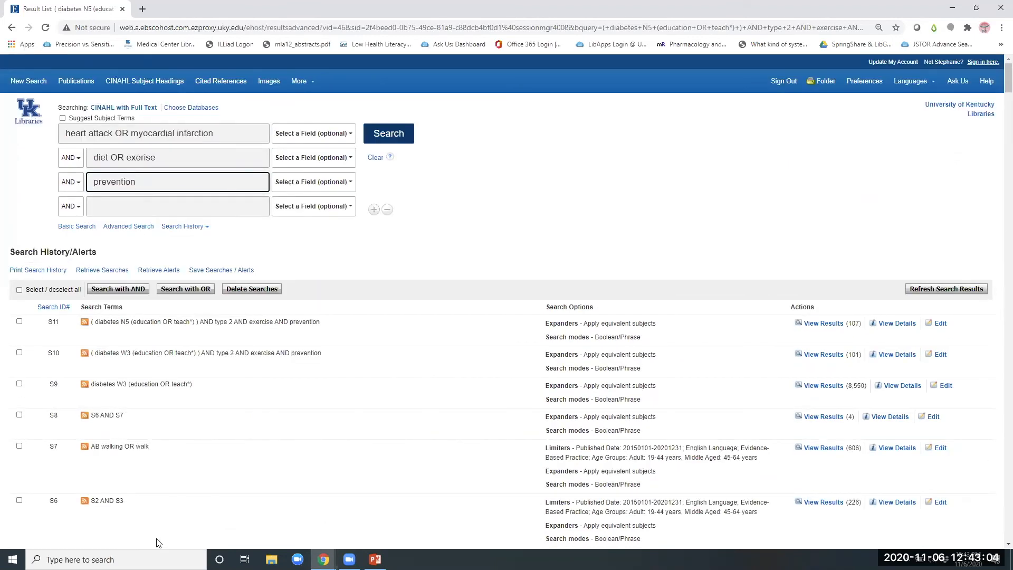
scroll(195, 306, "down", 4)
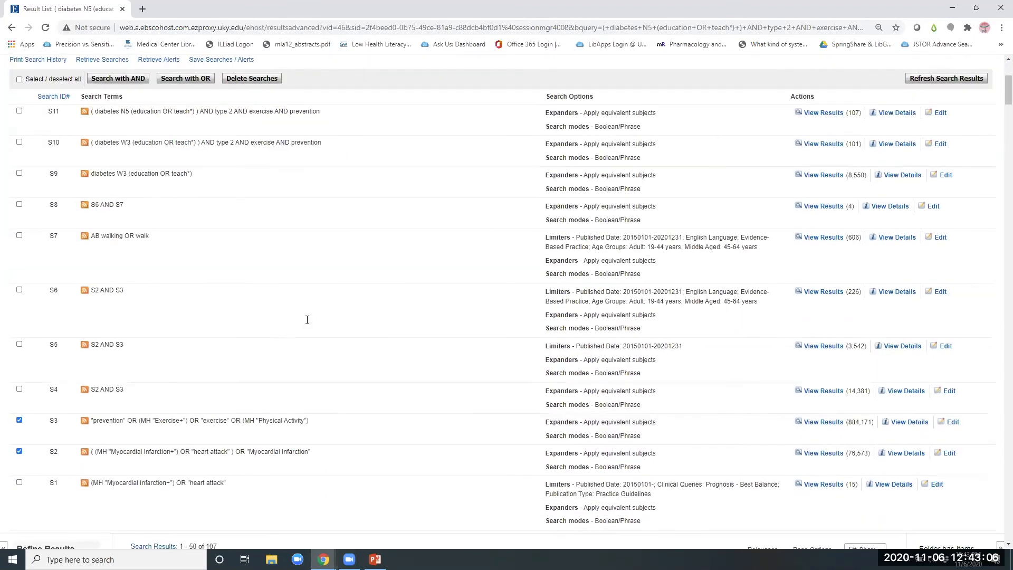
scroll(305, 319, "up", 4)
left_click(374, 160)
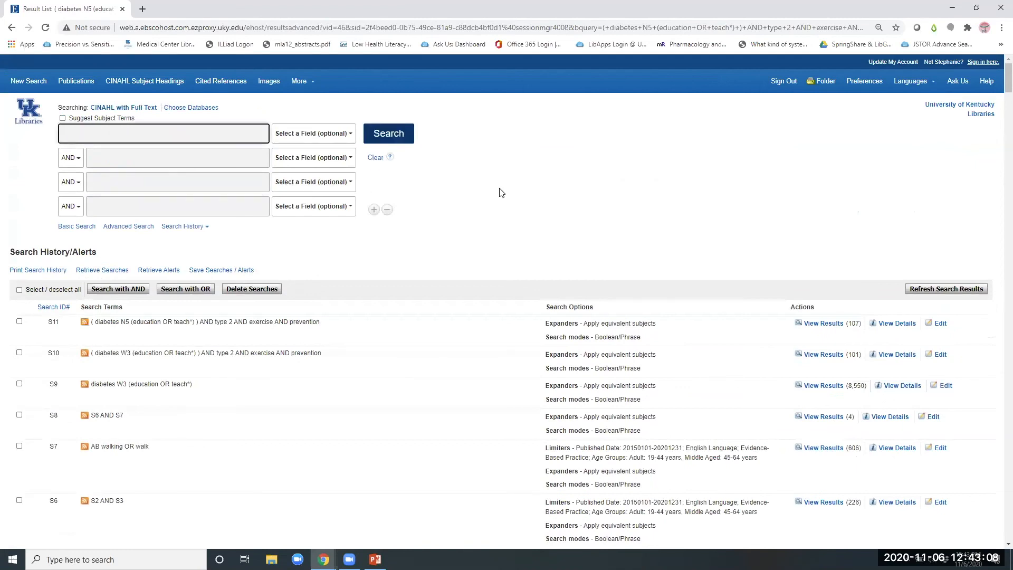
scroll(500, 192, "down", 6)
scroll(744, 310, "down", 4)
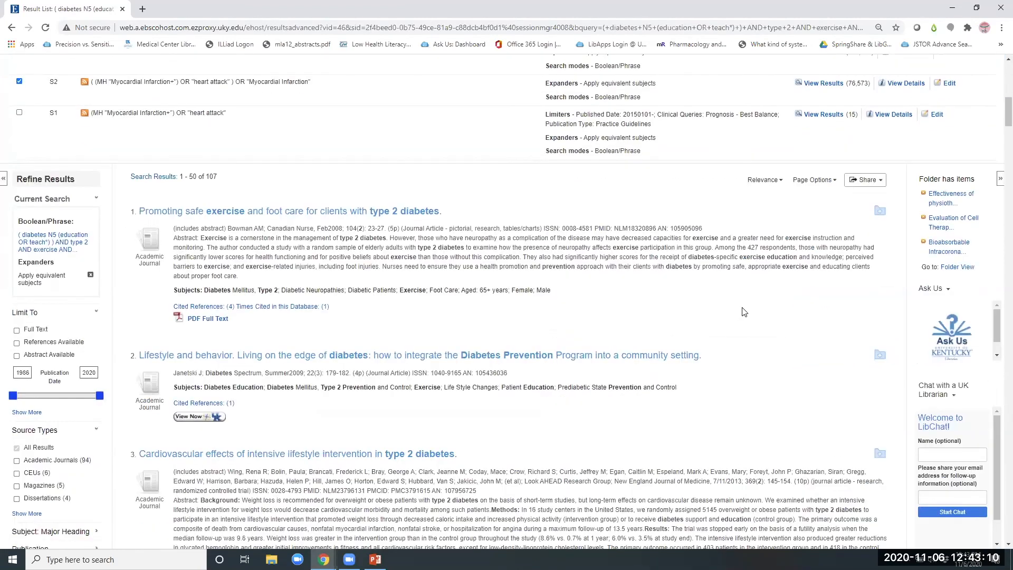
scroll(742, 313, "down", 2)
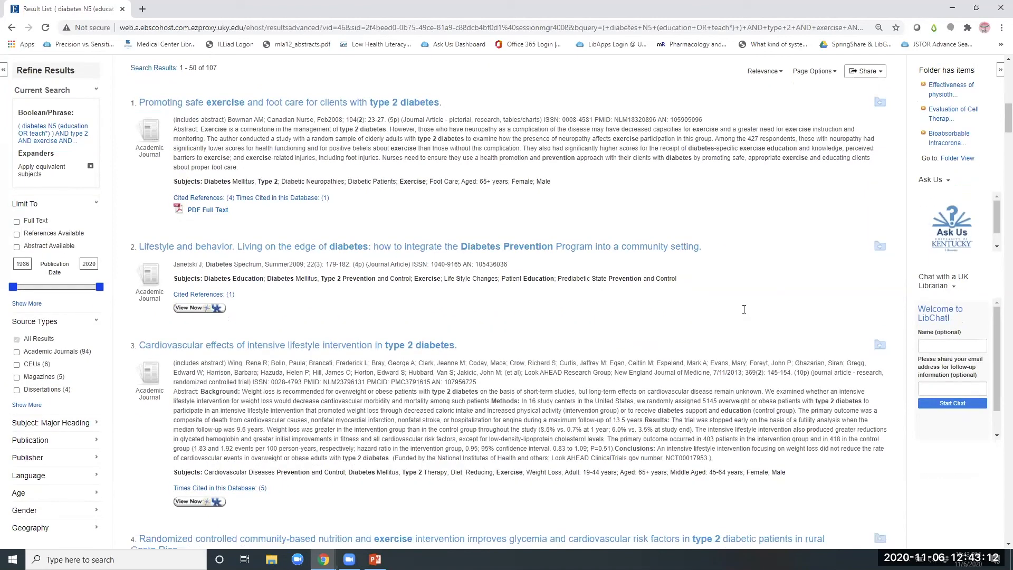
scroll(729, 345, "down", 2)
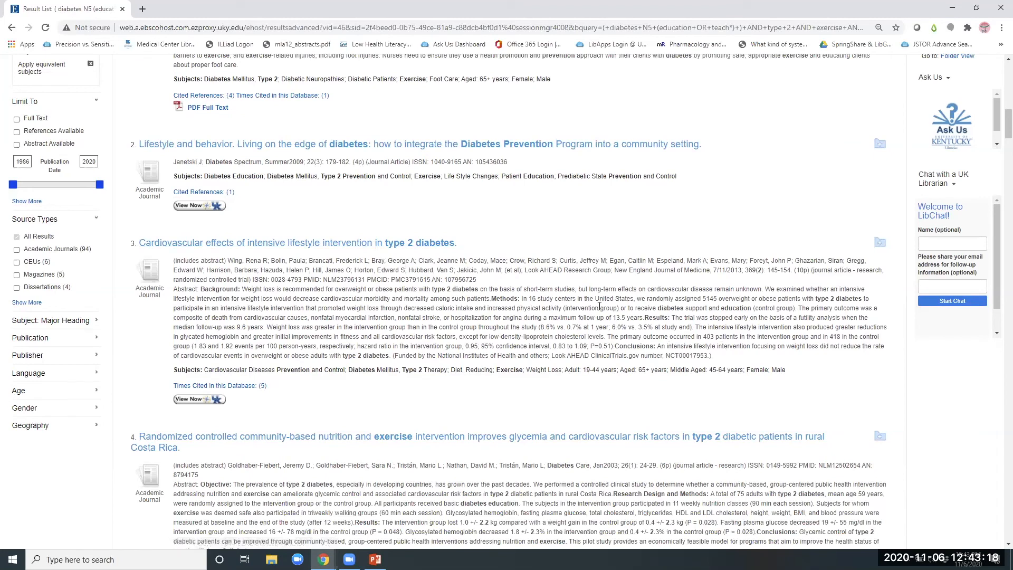
scroll(331, 227, "up", 4)
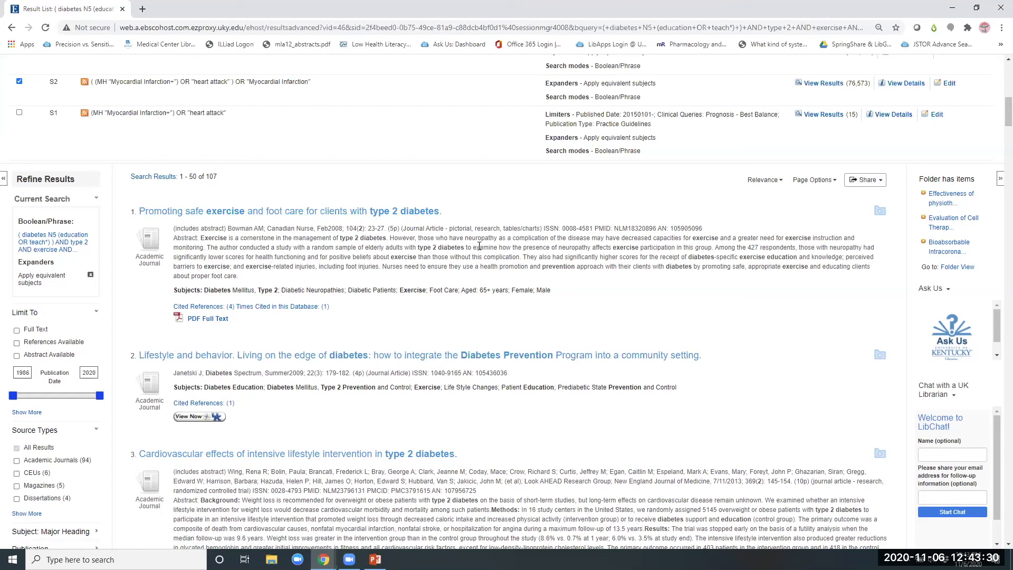
scroll(475, 245, "down", 1)
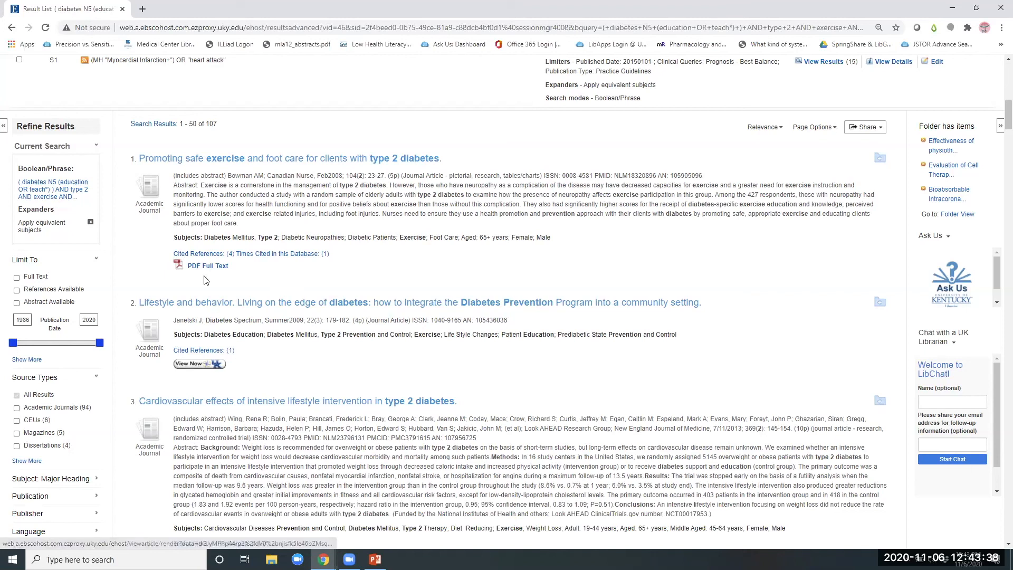
- Use View Now on the Lifestyle and behavior article and open its Highwire Press Free full text
left_click(201, 365)
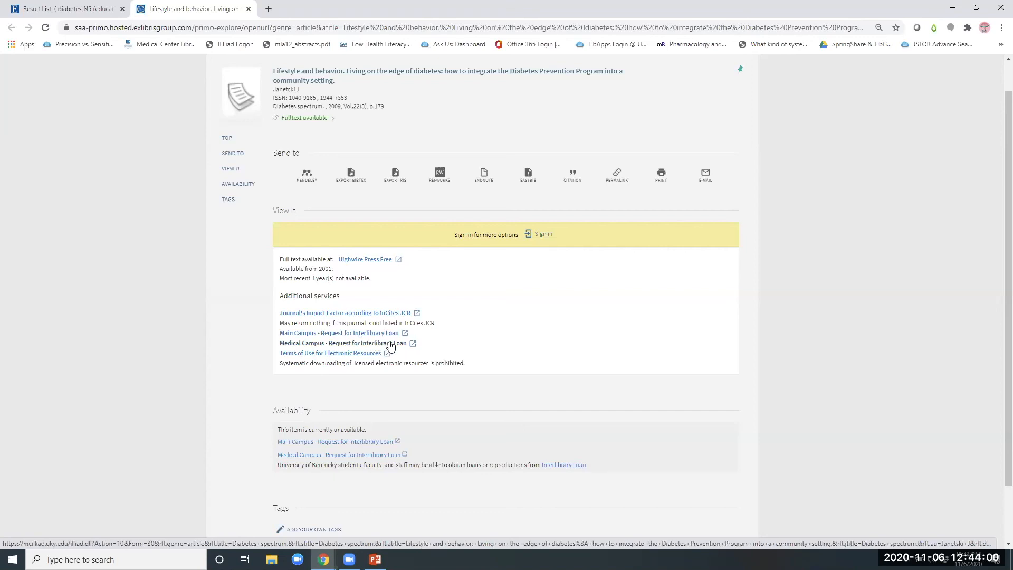
left_click(360, 260)
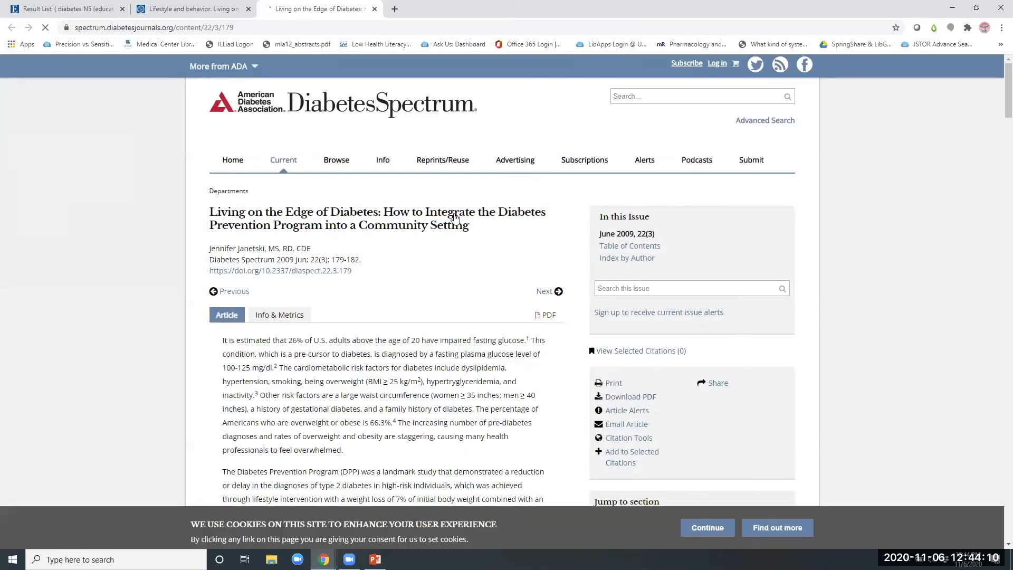
- Read through the 4-page PDF of Living on the Edge of Diabetes, then close its tab
left_click(549, 317)
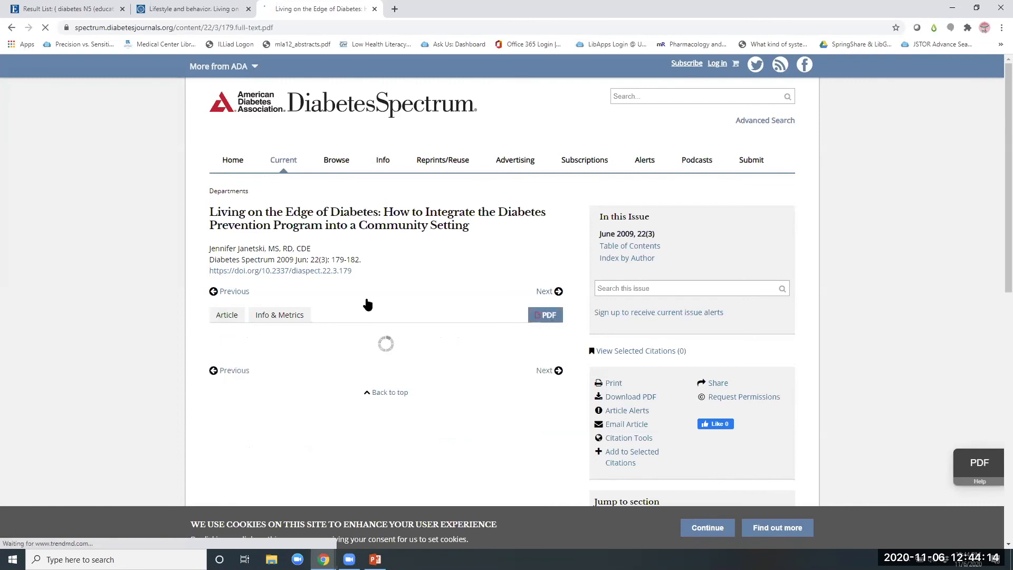
scroll(438, 296, "down", 2)
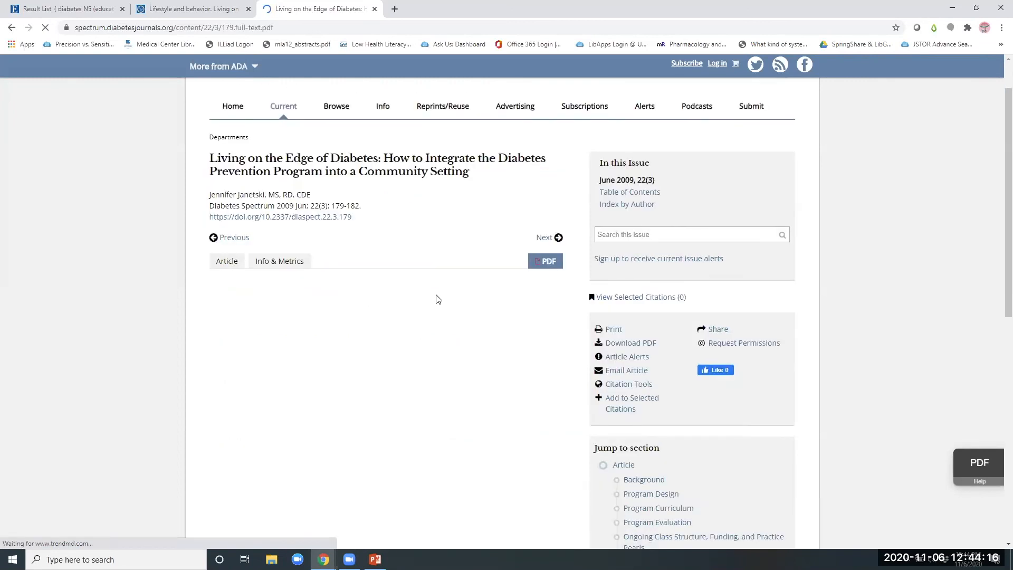
scroll(442, 298, "down", 1)
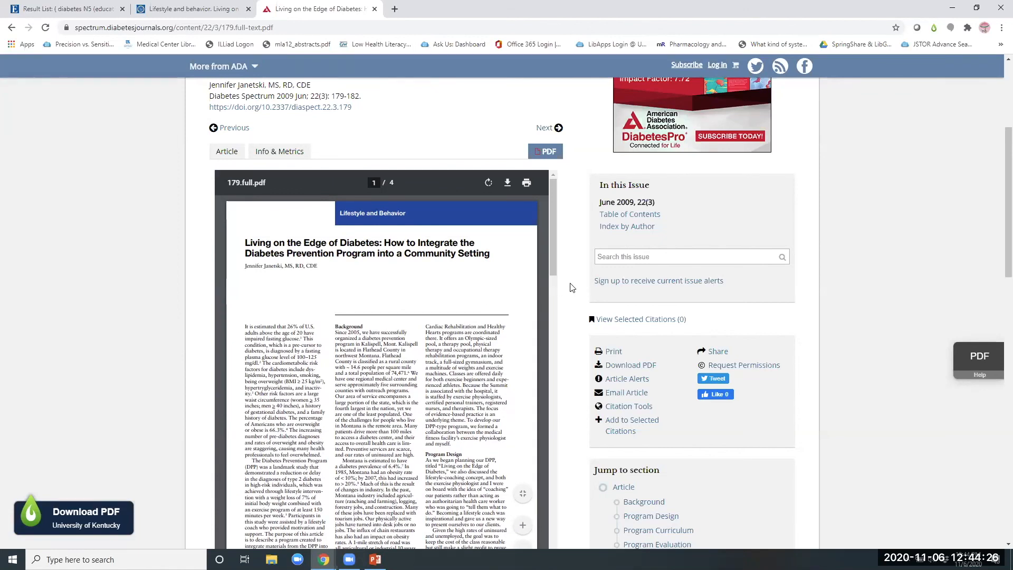
scroll(572, 288, "down", 3)
scroll(459, 283, "down", 5)
scroll(459, 283, "up", 6)
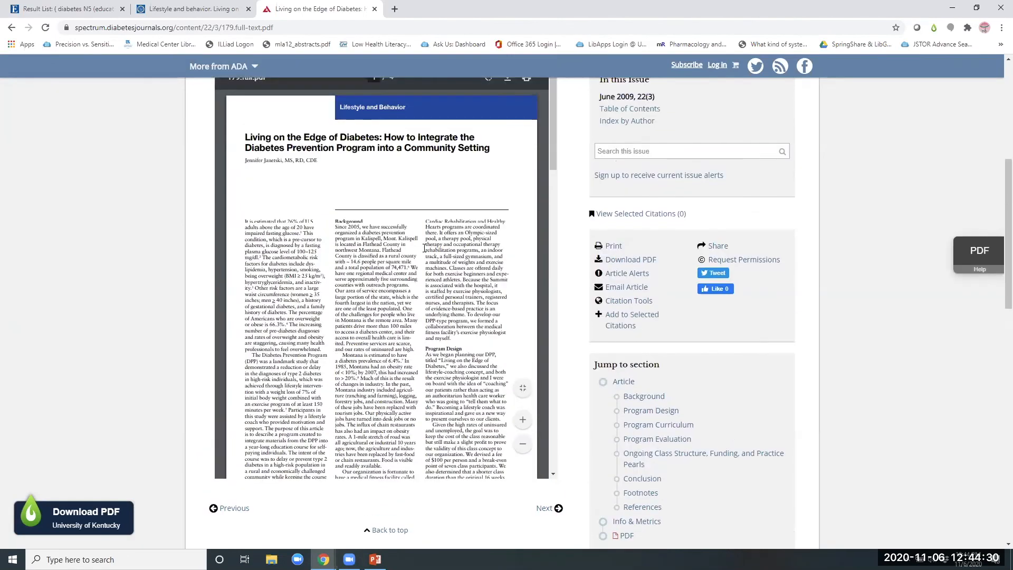
scroll(423, 248, "up", 2)
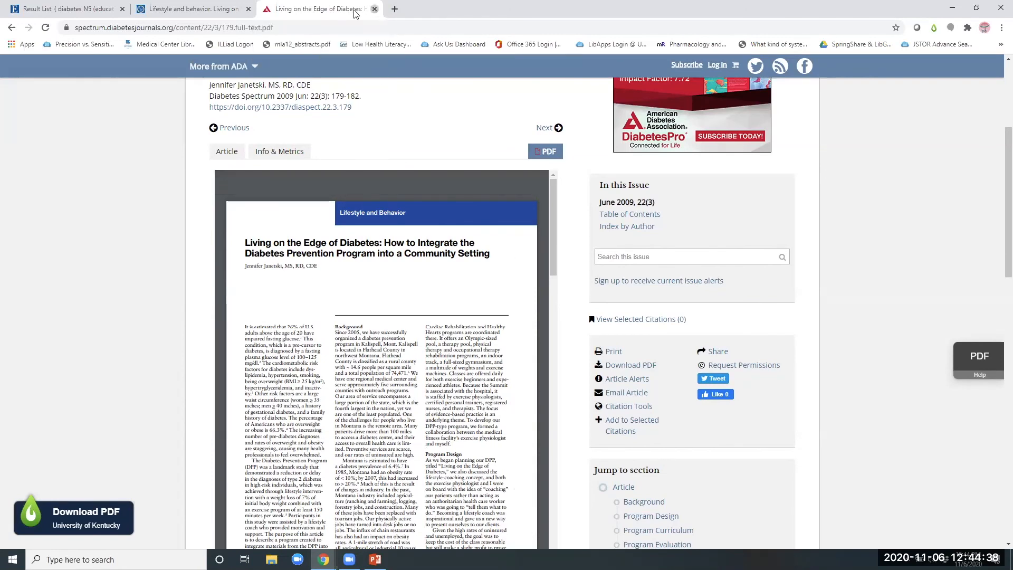
left_click(374, 9)
- From the result list, show the one article citing the foot-care article: Physical activity, depressive symptoms, and social support among African-American women
left_click(41, 5)
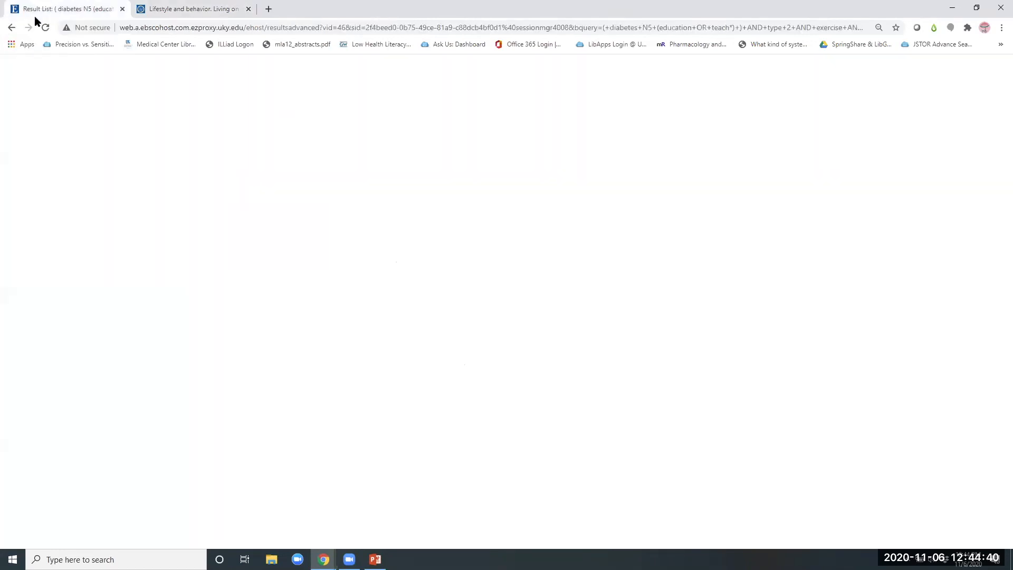
scroll(297, 298, "down", 2)
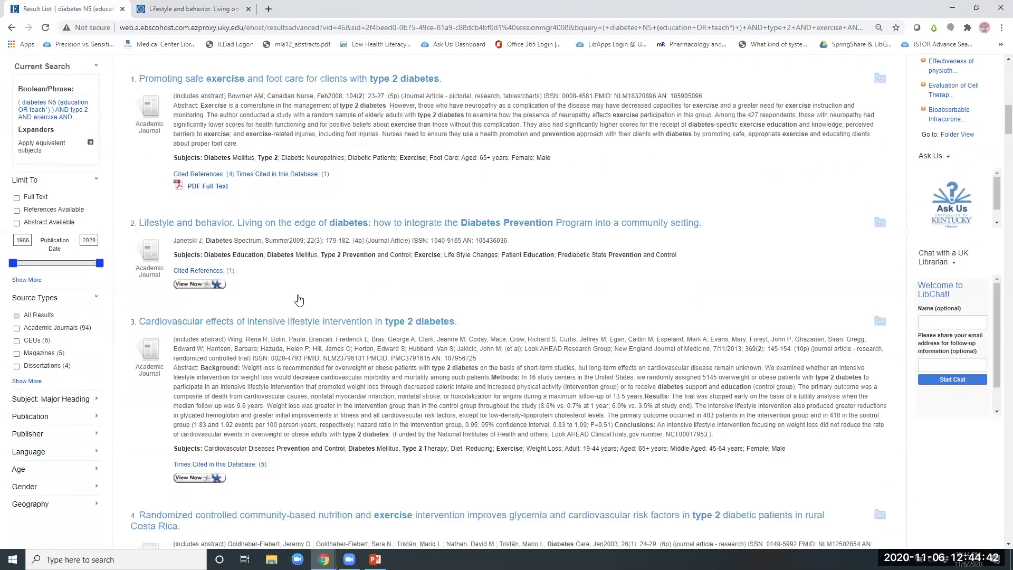
scroll(247, 147, "down", 1)
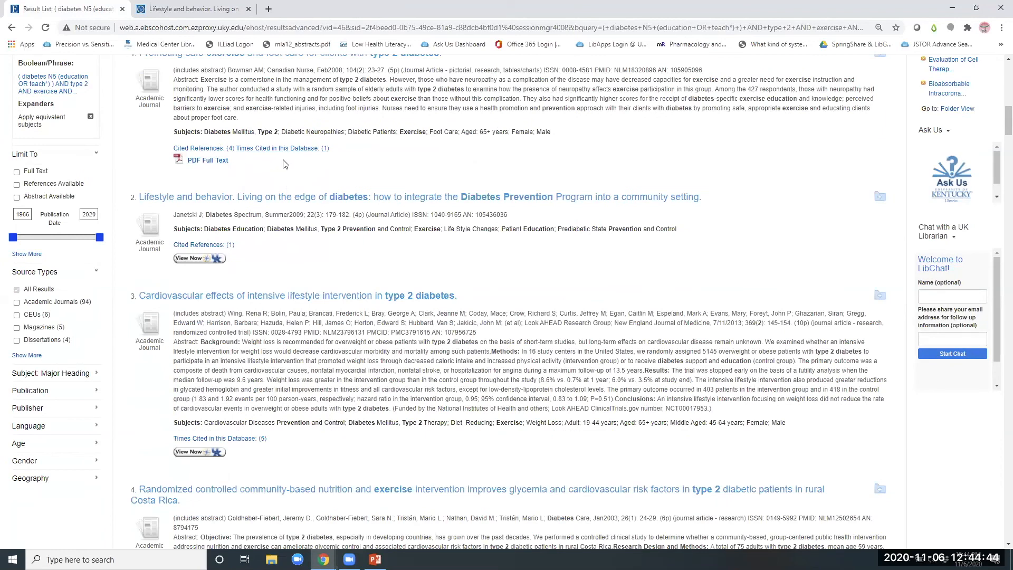
scroll(247, 168, "up", 2)
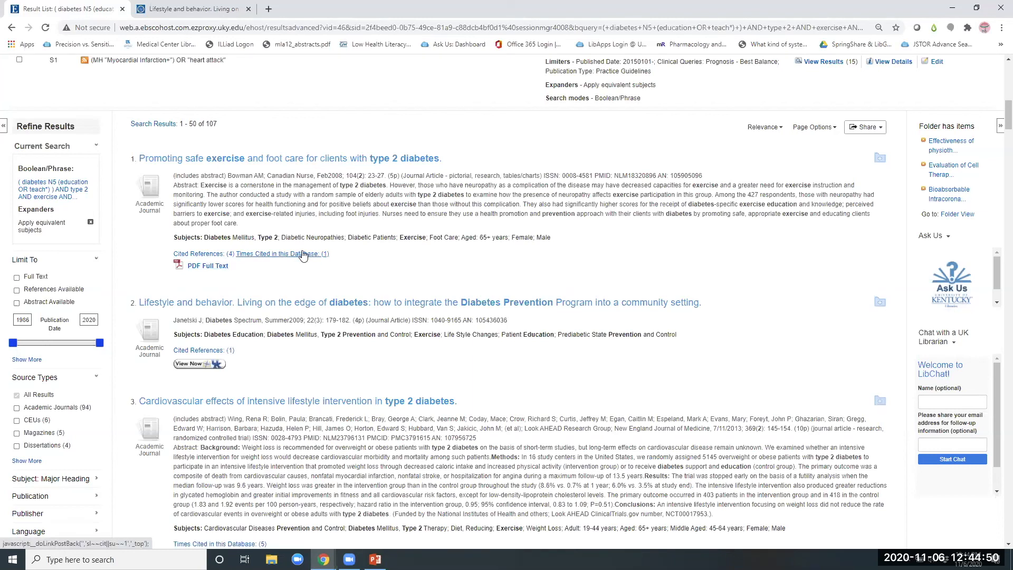
left_click(287, 254)
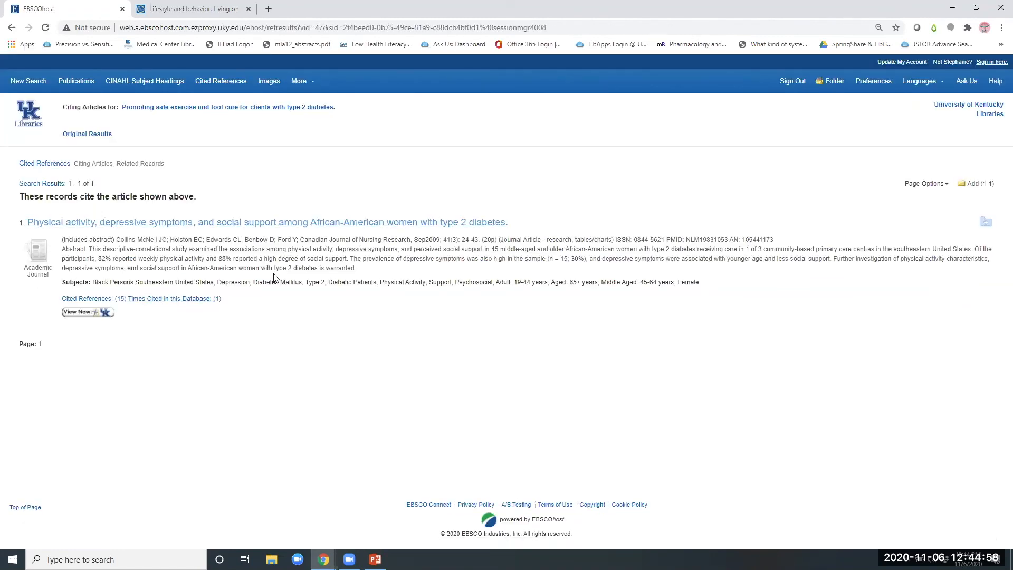
- Back on the result list, show result 1's four cited references, then return to the list
left_click(11, 27)
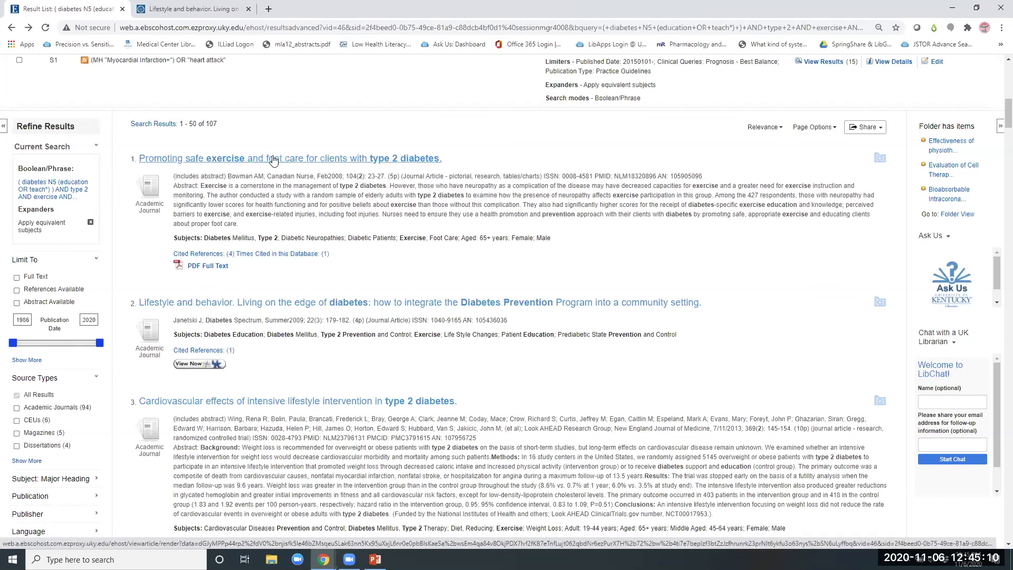
left_click(199, 254)
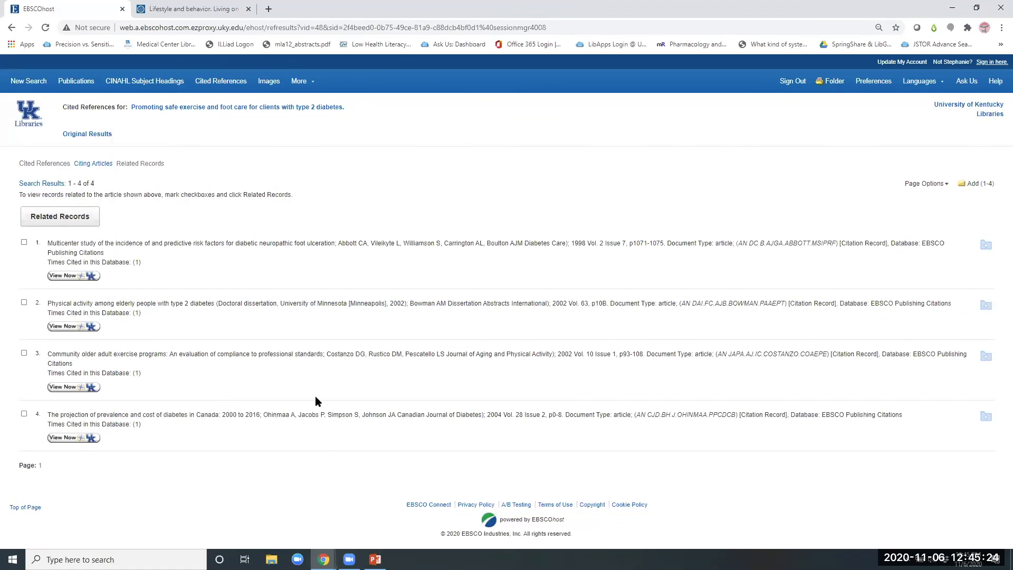
left_click(12, 27)
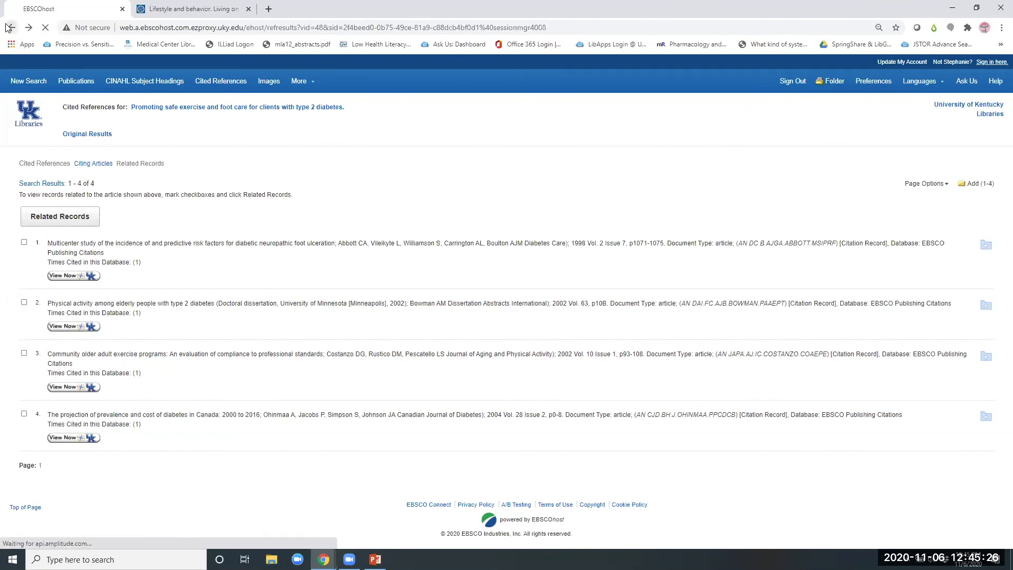